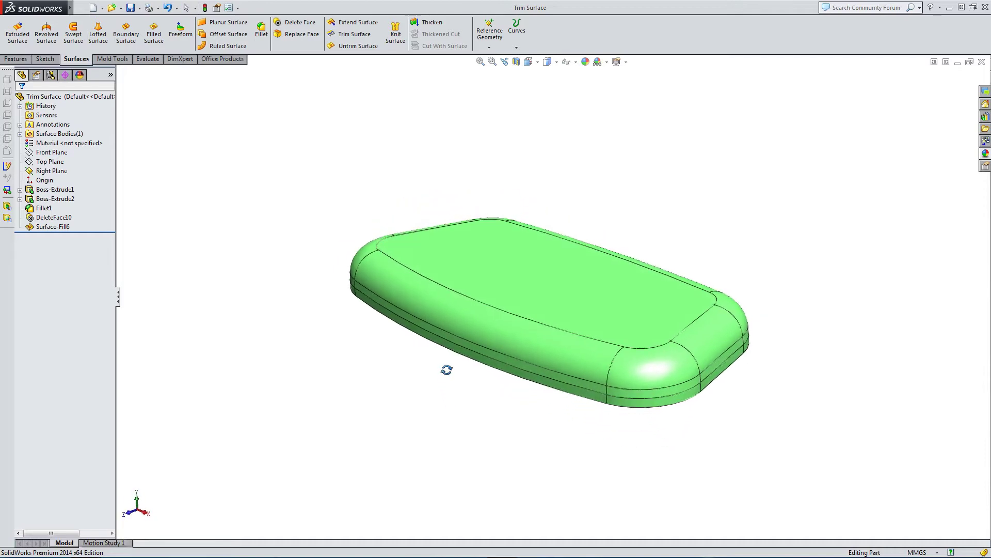
- Show a section view of the part cut at the Right Plane to inspect the hollow interior
scroll(447, 370, down, 4)
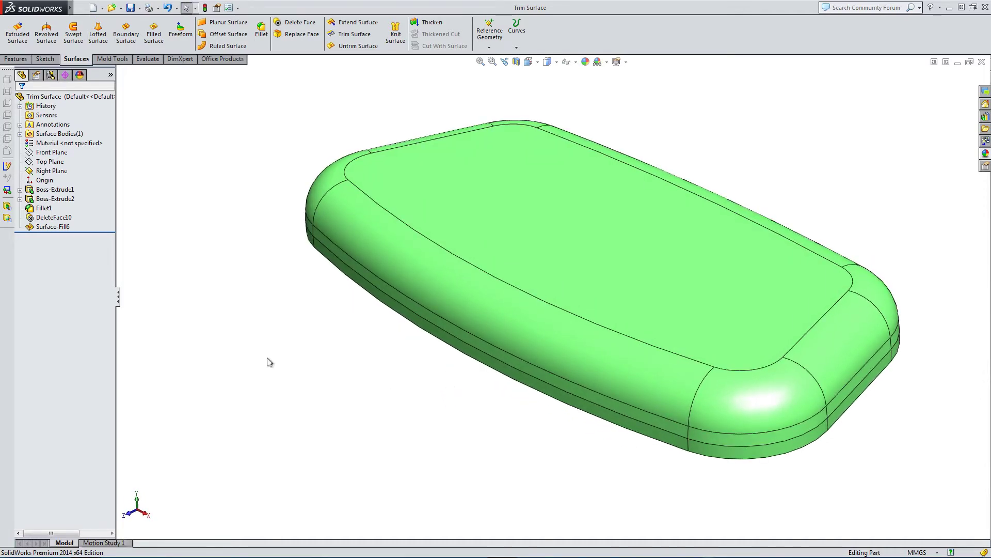
click(51, 171)
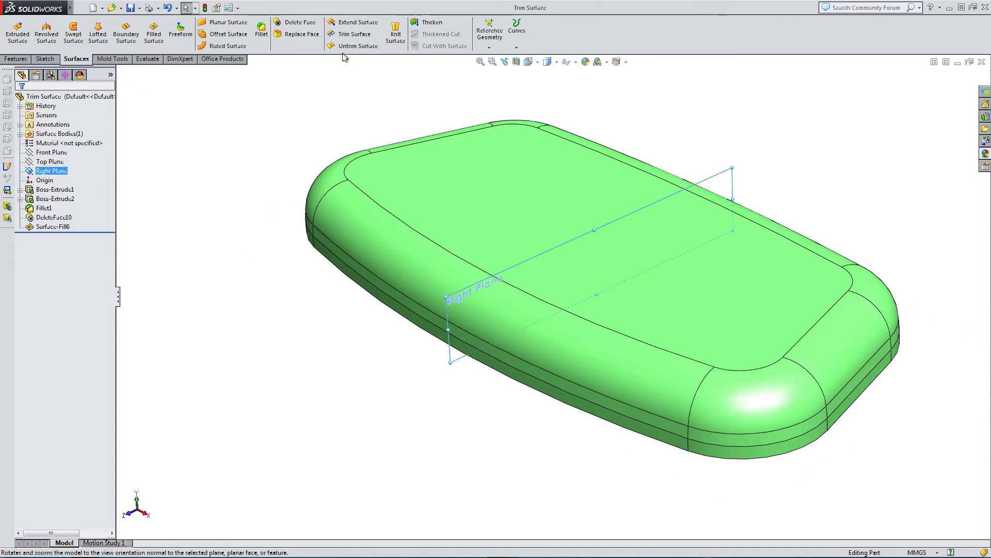
click(516, 62)
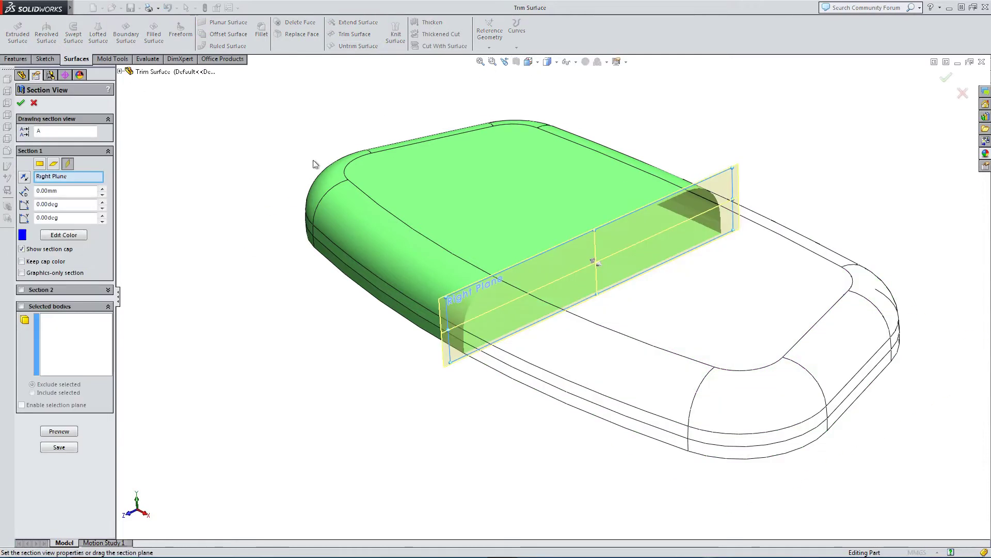
click(20, 103)
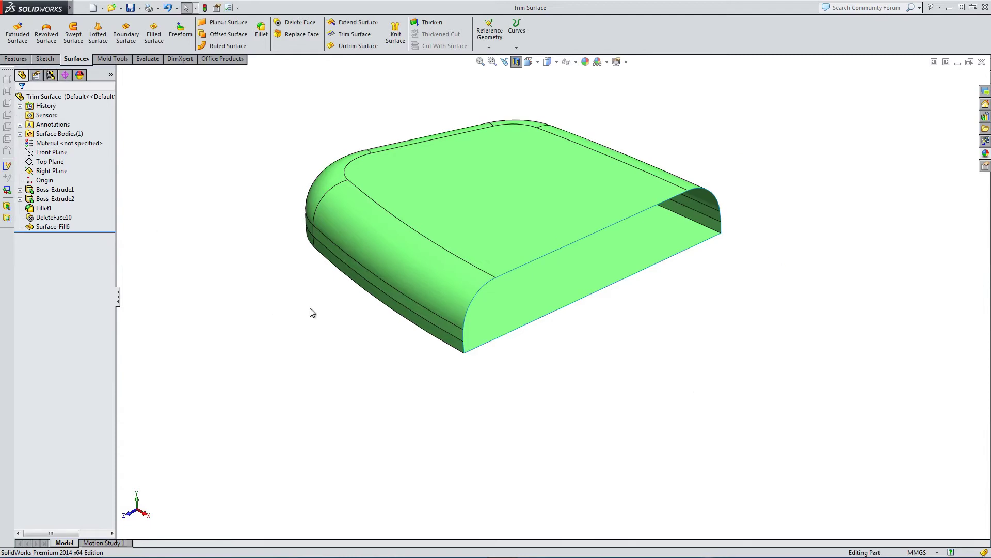
middle_drag(312, 312, 321, 347)
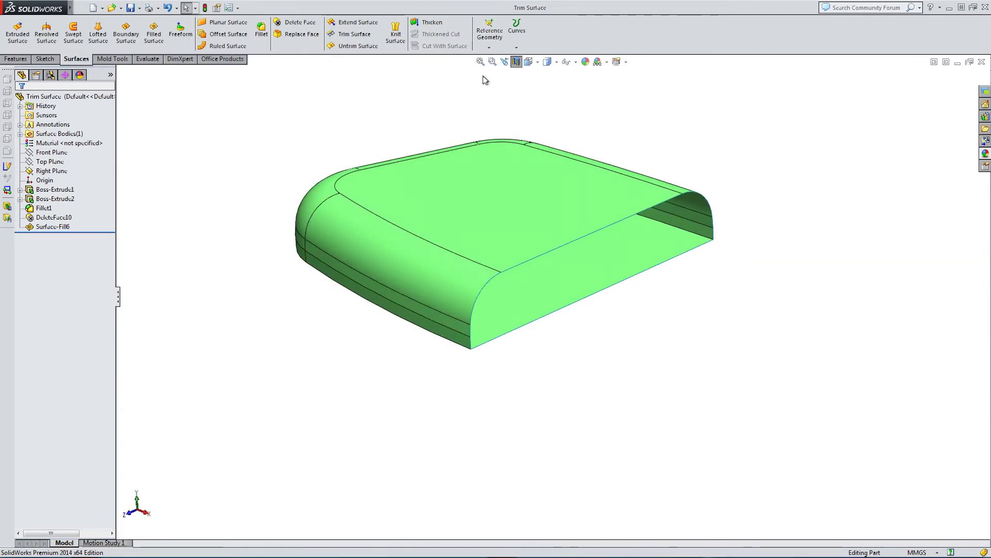
- Preview the section cut offset from the Right Plane to 77 mm, and leave the section view without keeping it
click(514, 62)
click(514, 62)
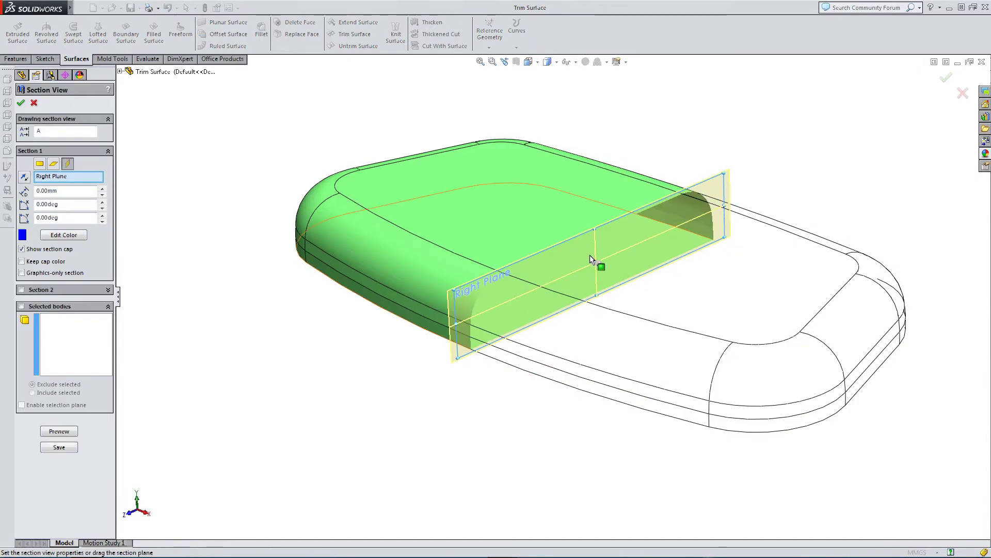
drag(594, 266, 879, 388)
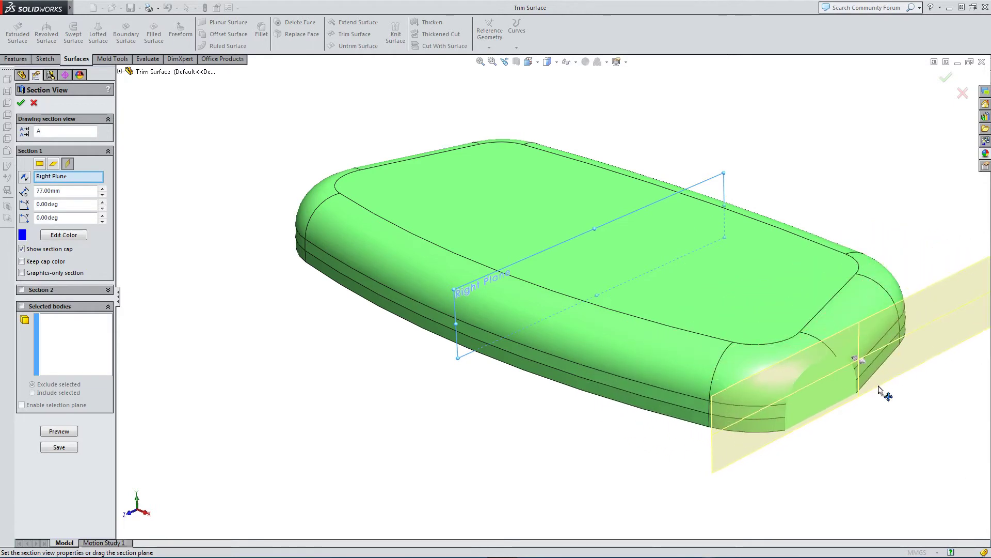
click(963, 94)
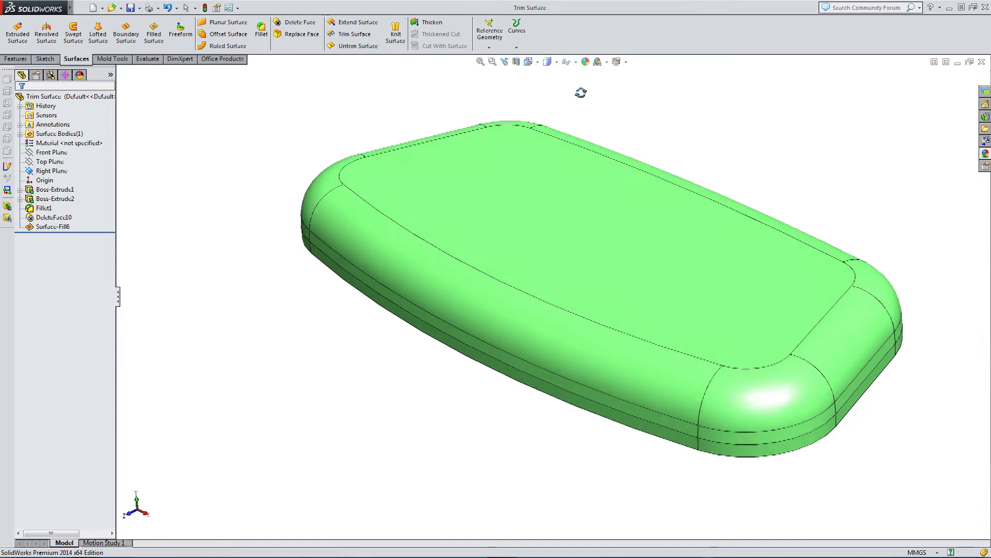
middle_drag(581, 93, 585, 105)
key(z)
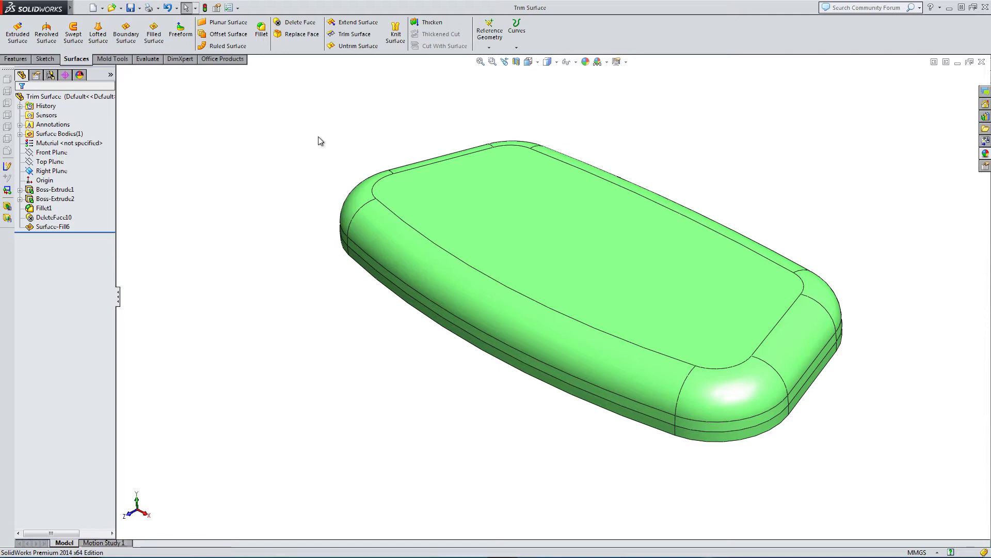
- Set up a standard Trim Surface with the Right Plane as the trim tool
click(347, 35)
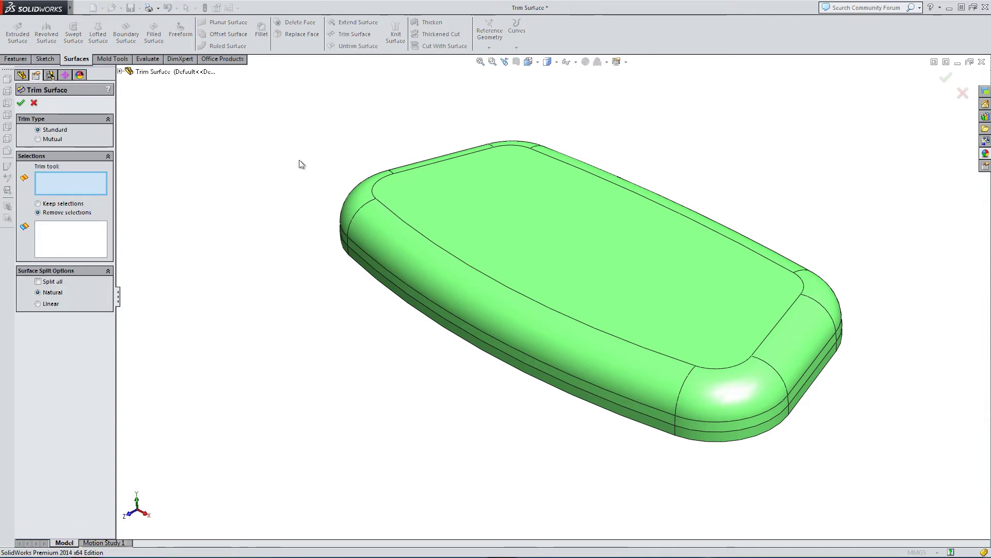
click(120, 73)
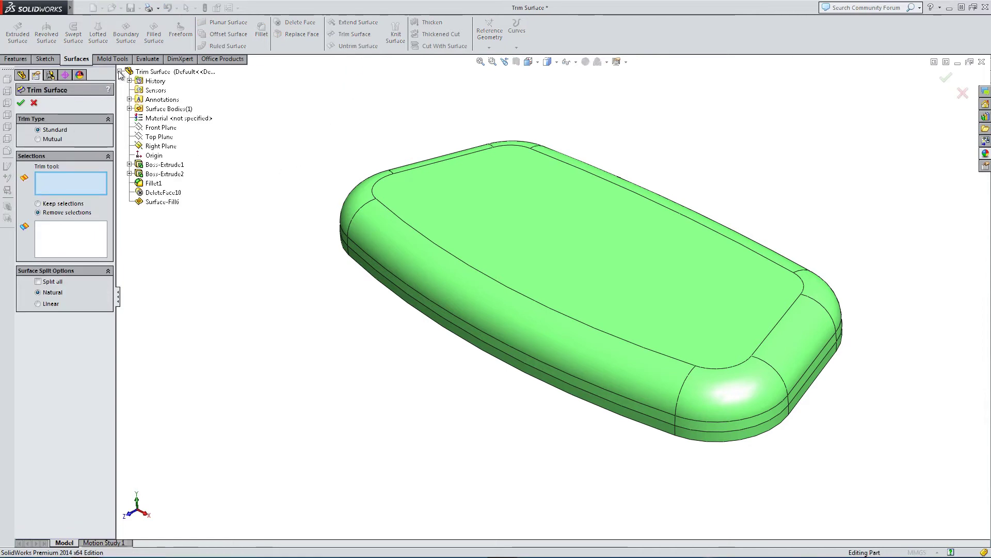
click(150, 147)
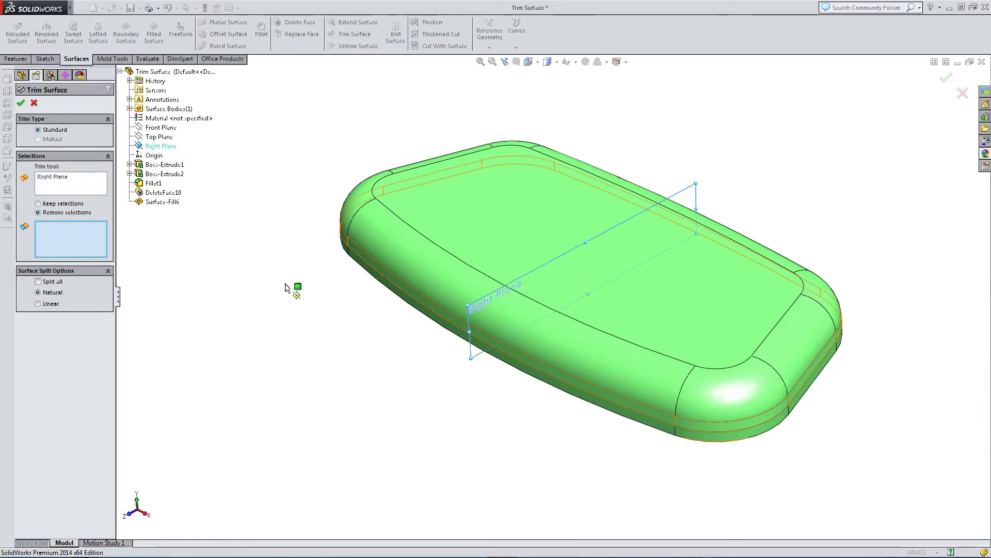
click(55, 178)
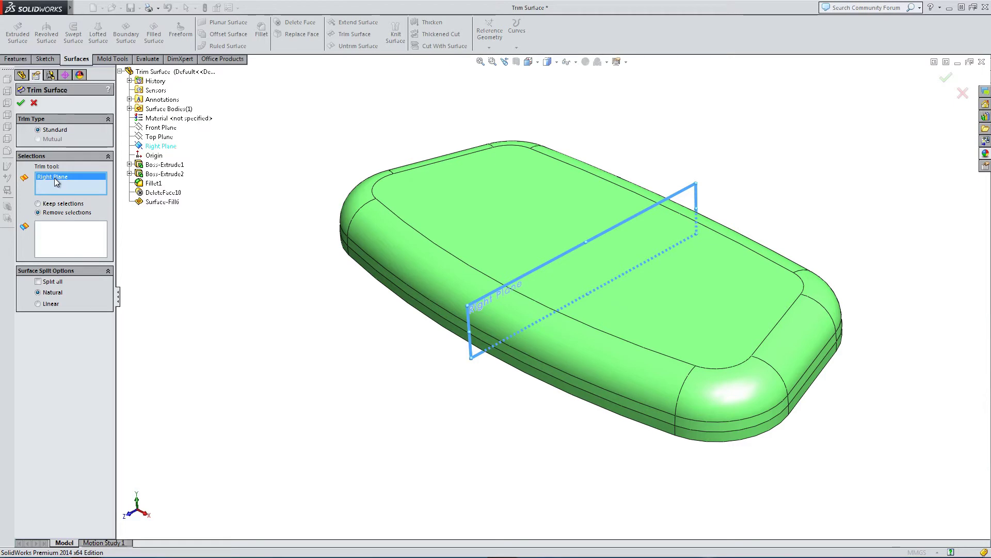
click(54, 224)
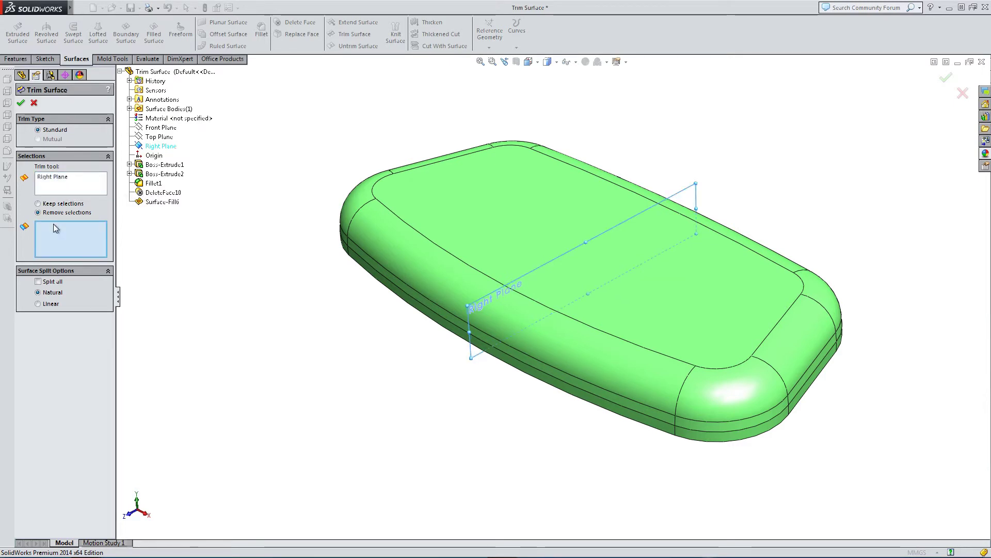
- Trim the surface body with the Keep selections option, keeping the half on the negative X side of the plane
click(515, 223)
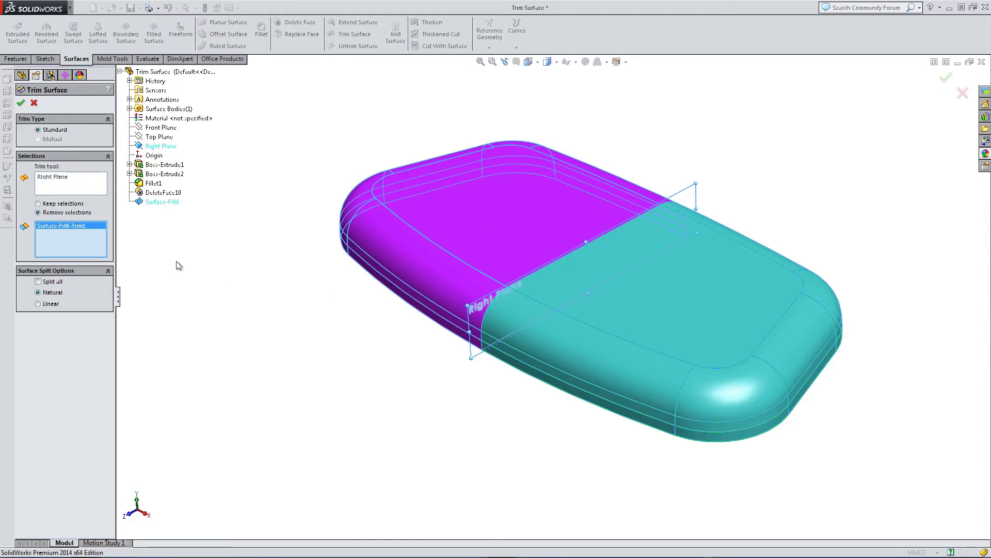
click(59, 204)
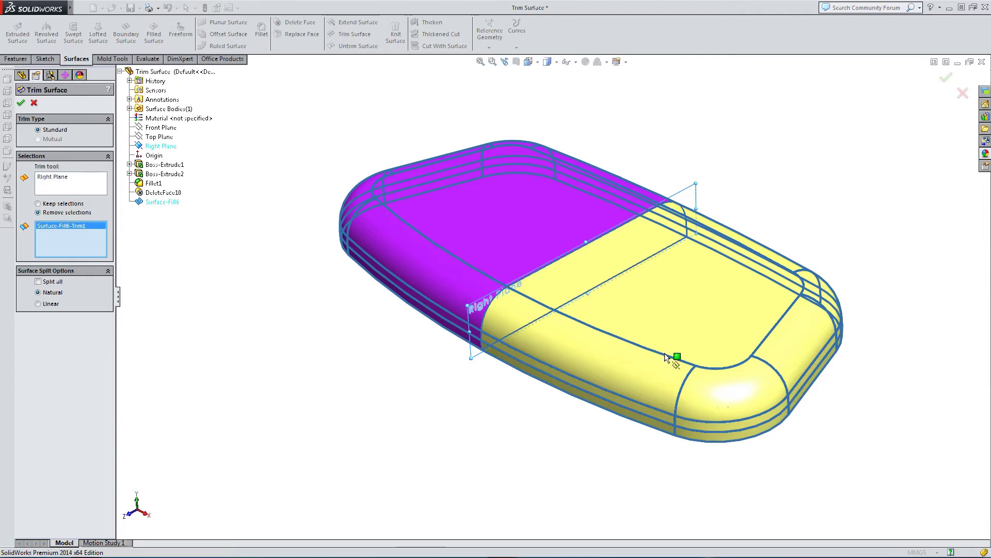
click(669, 362)
click(665, 377)
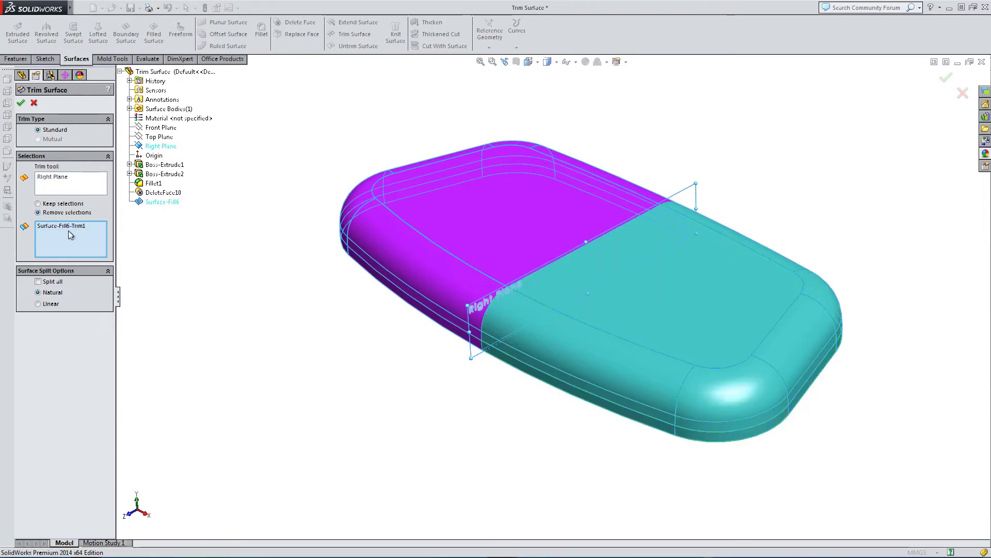
click(39, 204)
click(20, 105)
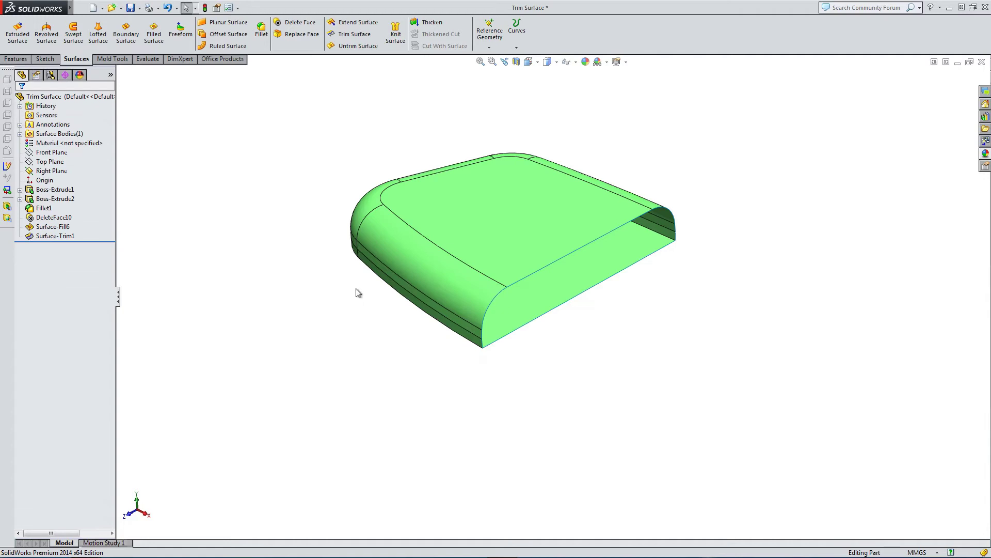
- Inspect the trimmed half's open end and check which body is listed under Surface Bodies
middle_drag(356, 295, 233, 274)
key(Up)
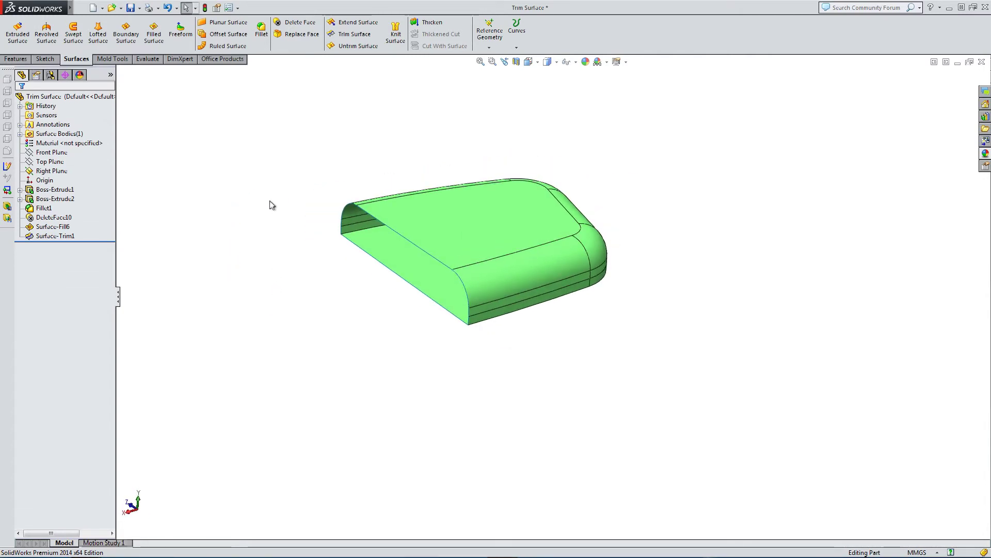
middle_drag(270, 203, 303, 235)
click(58, 134)
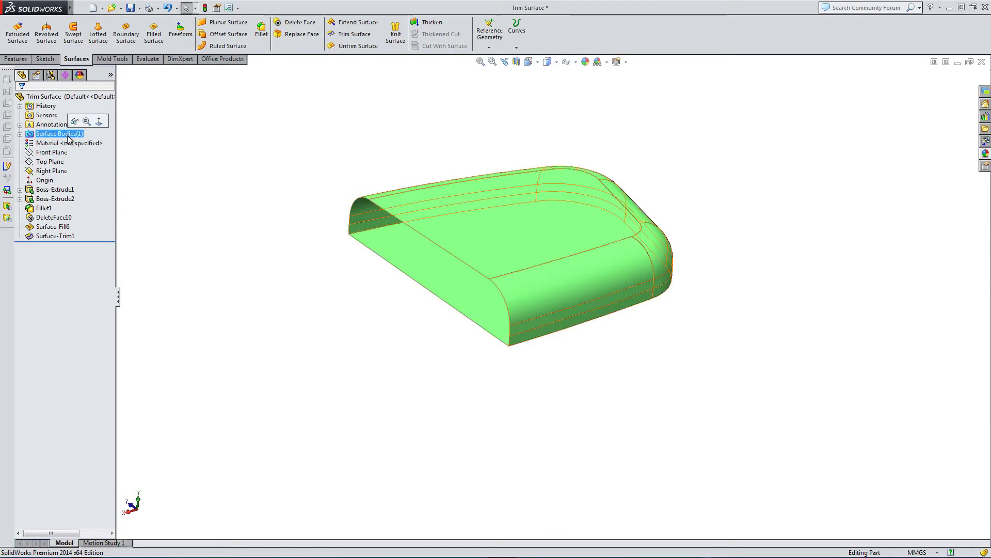
click(20, 135)
click(64, 143)
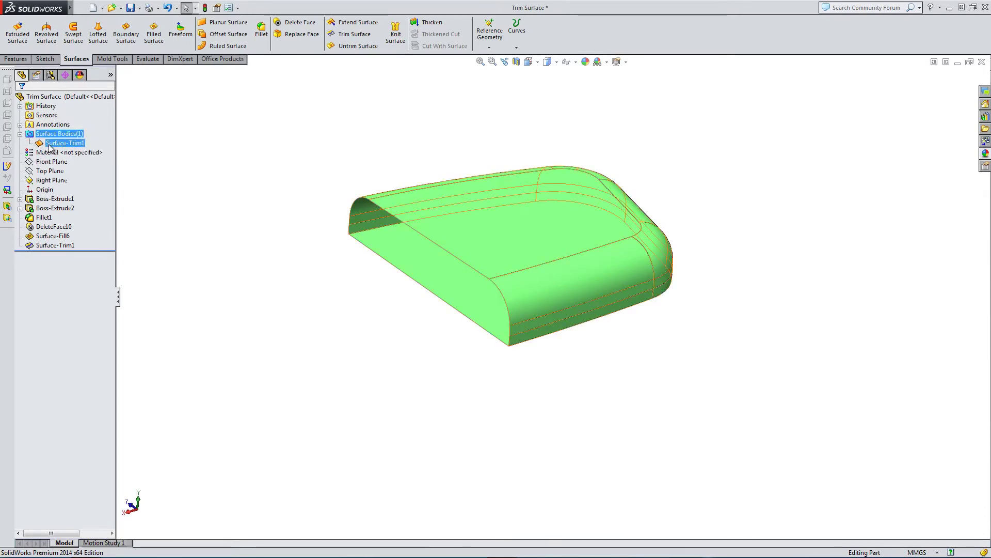
click(262, 271)
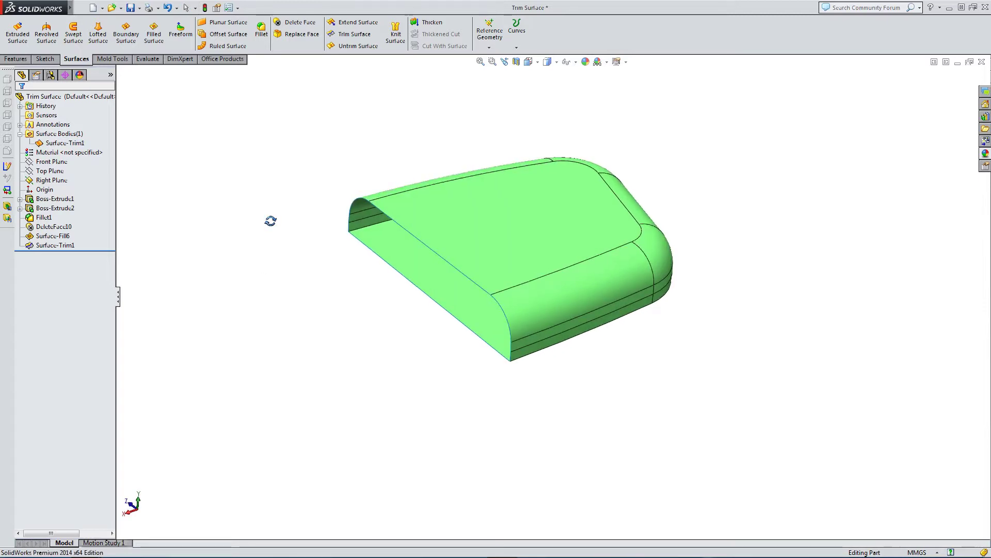
- Delete the Surface-Trim1 feature to restore the full surface body
click(64, 246)
right_click(67, 245)
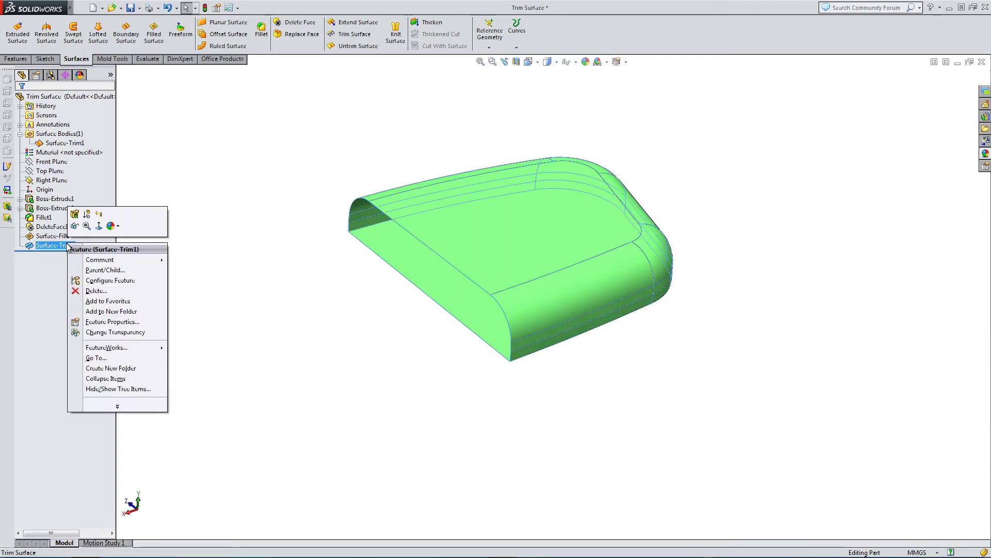
click(96, 290)
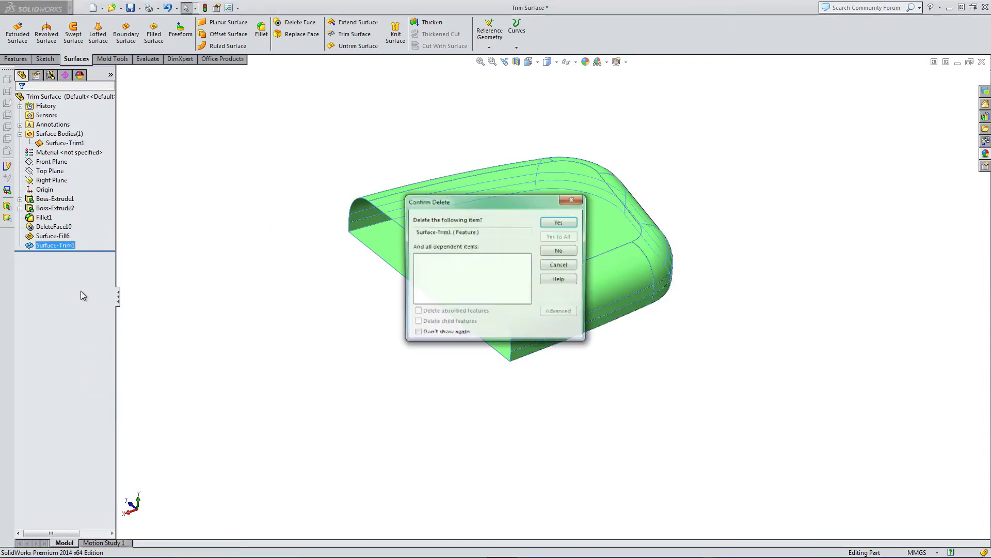
click(559, 222)
middle_drag(427, 294, 542, 294)
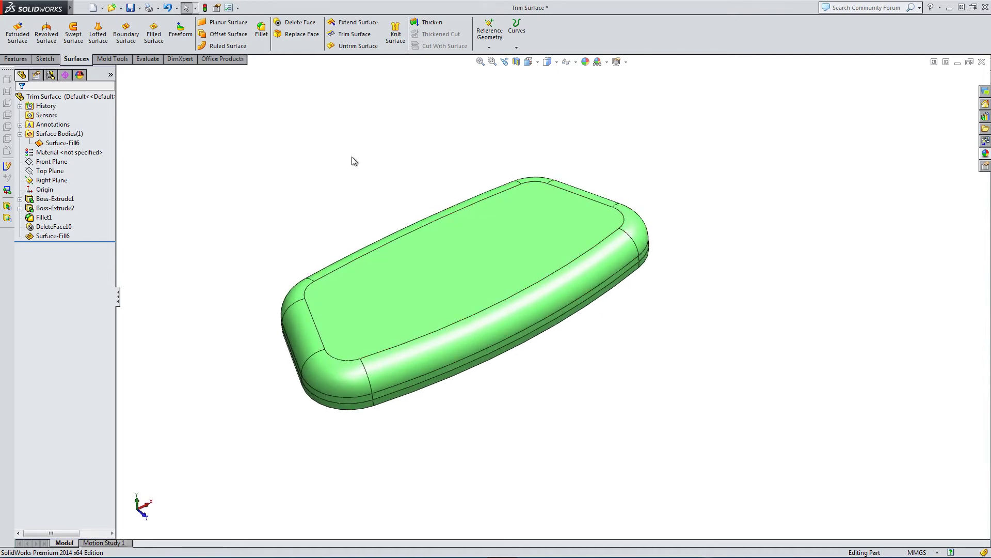
- Create a reference plane offset 2 mm from the Top Plane, with the offset flipped to the underside
click(493, 34)
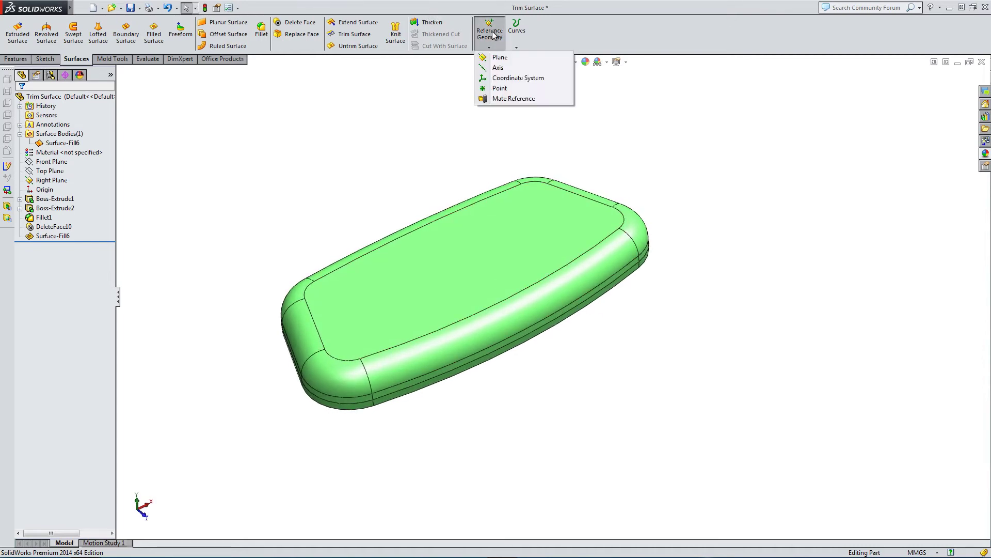
click(499, 57)
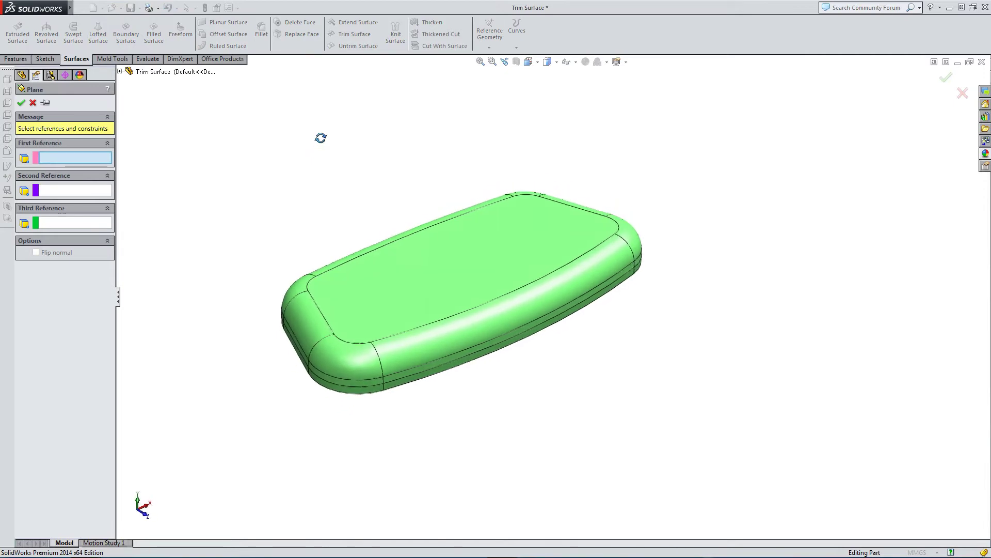
middle_drag(321, 138, 315, 82)
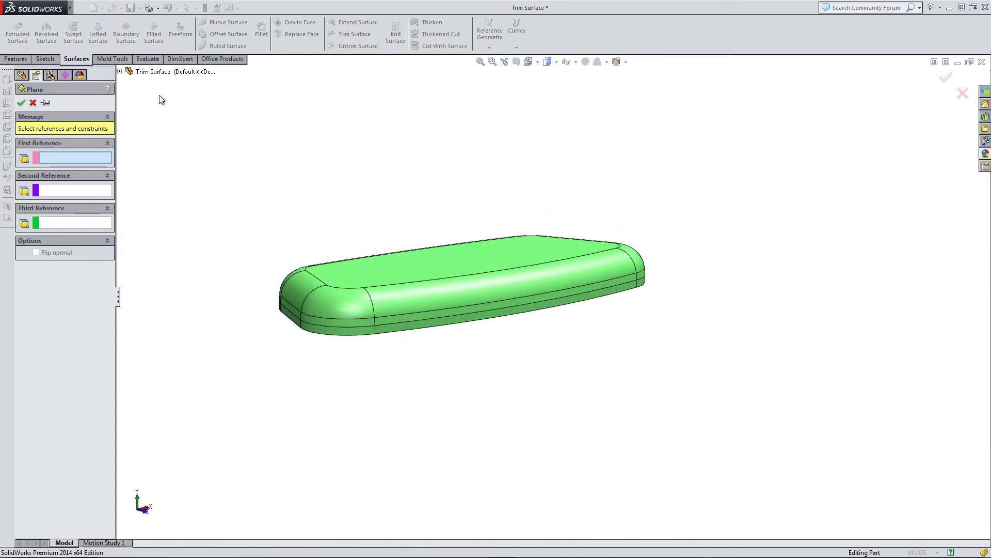
click(120, 71)
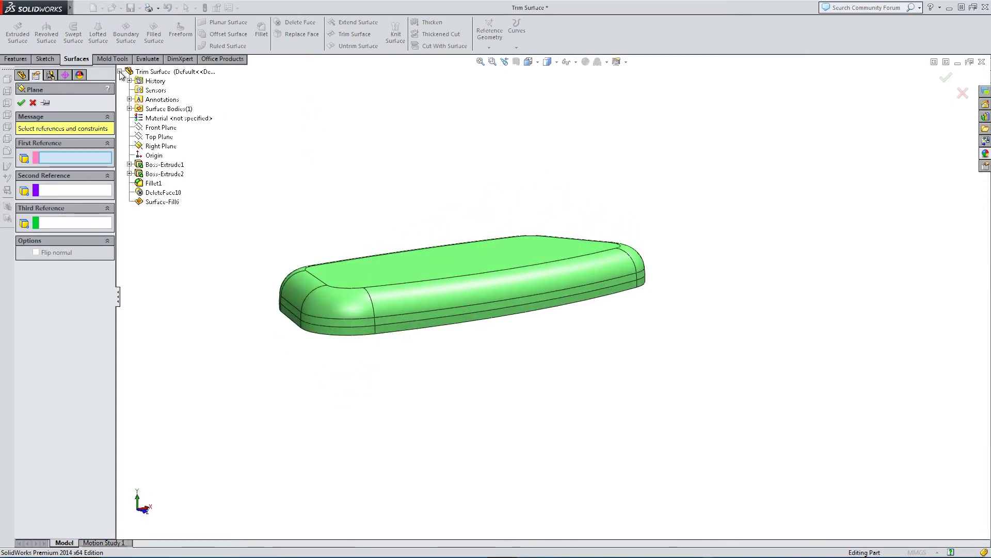
click(159, 137)
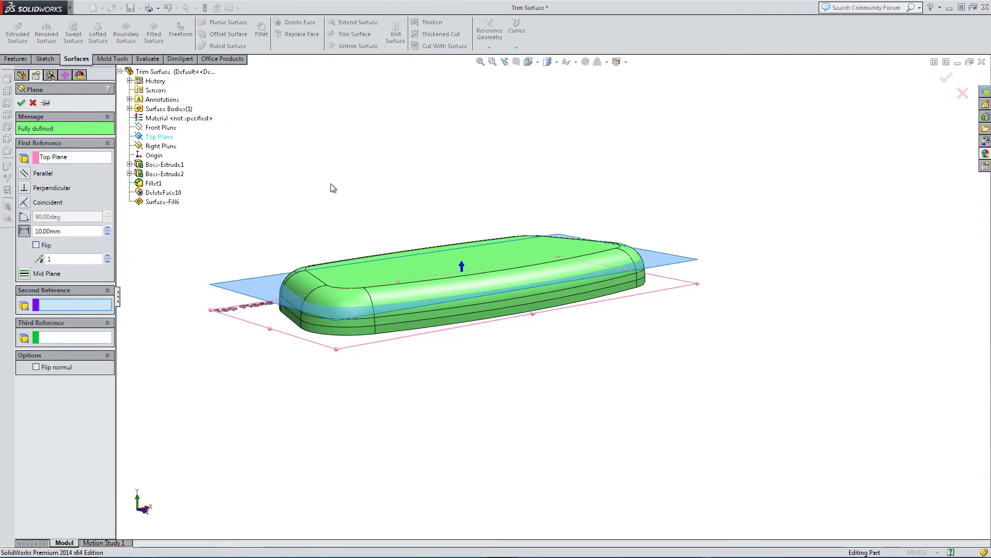
double_click(81, 229)
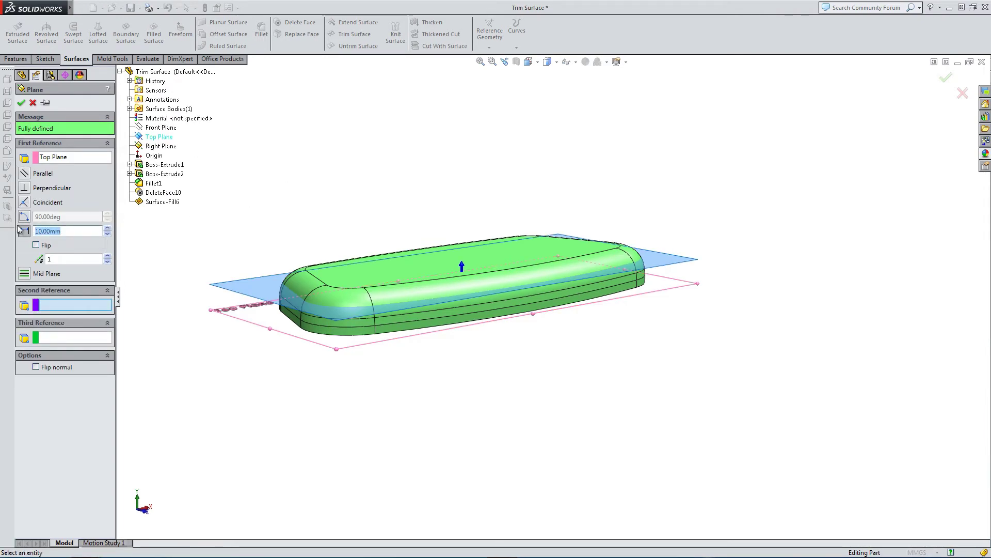
text(2)
click(36, 245)
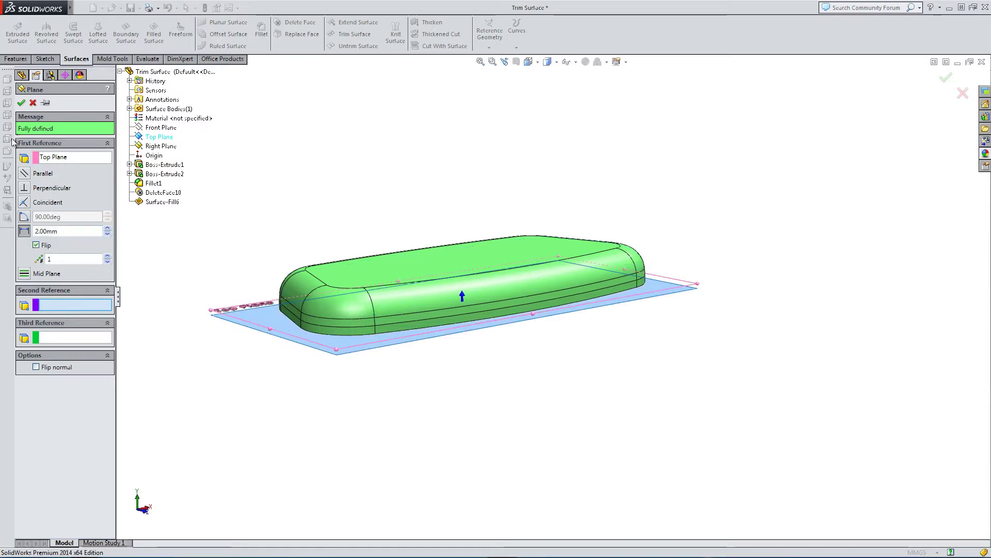
click(23, 103)
middle_drag(284, 206, 279, 266)
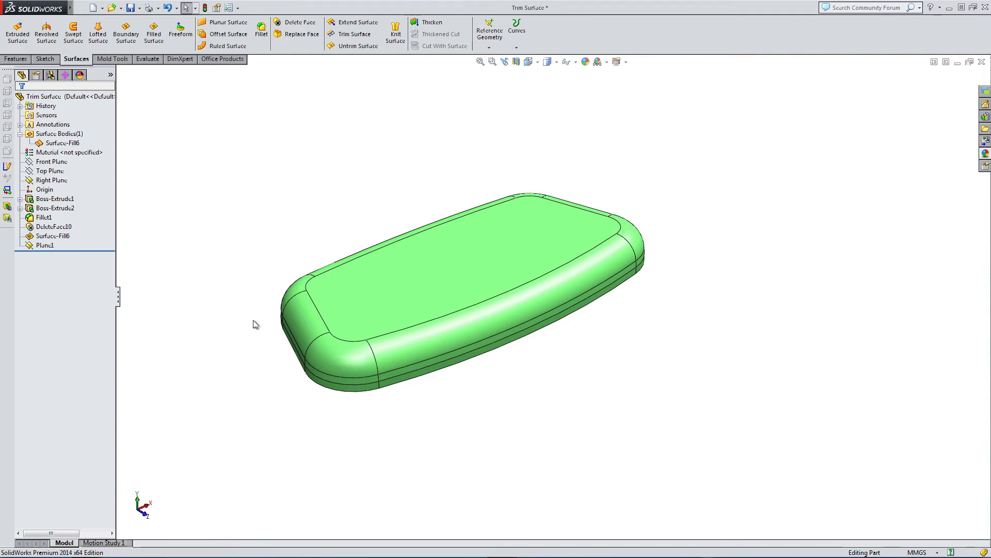
- Start a new sketch on the 2 mm offset reference plane and view it from the top
click(45, 245)
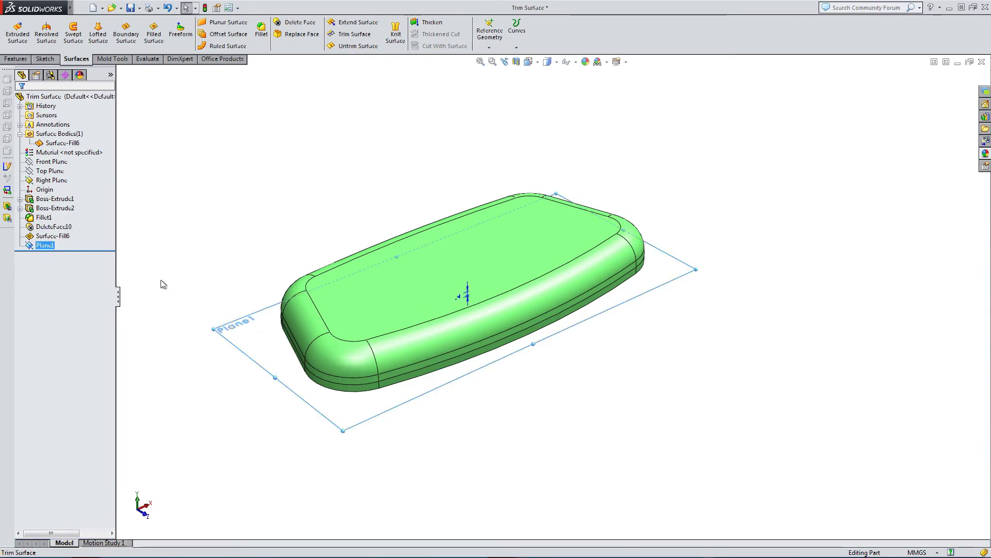
click(45, 58)
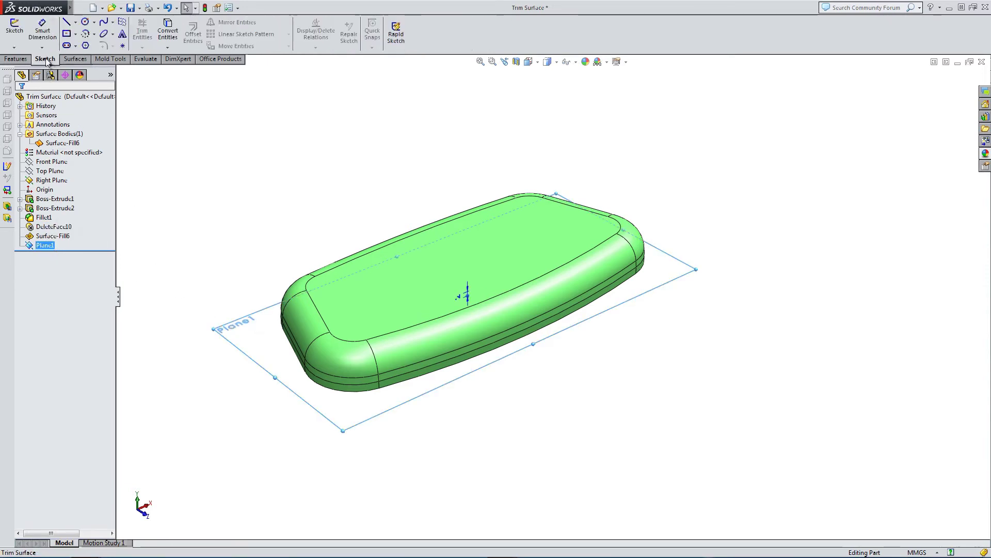
click(15, 30)
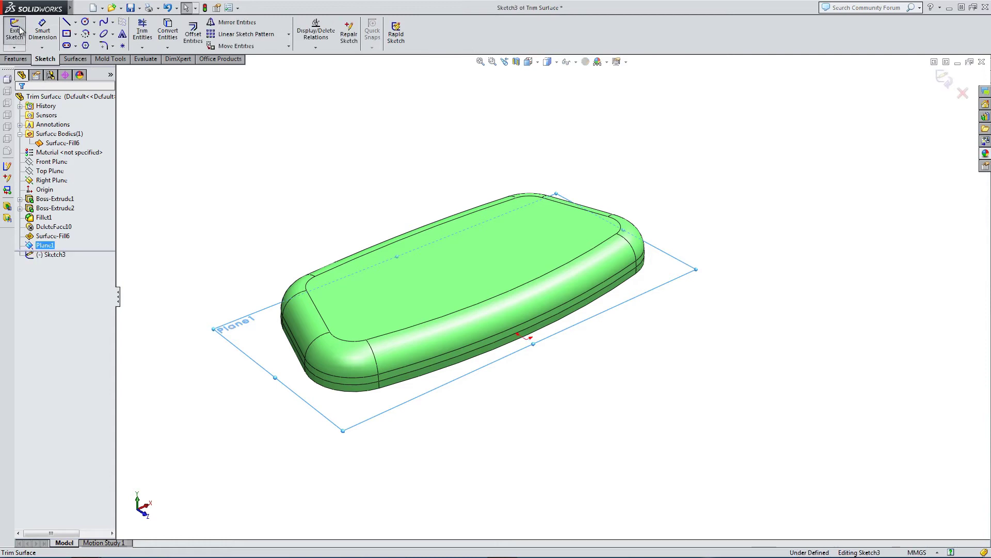
click(528, 62)
click(542, 89)
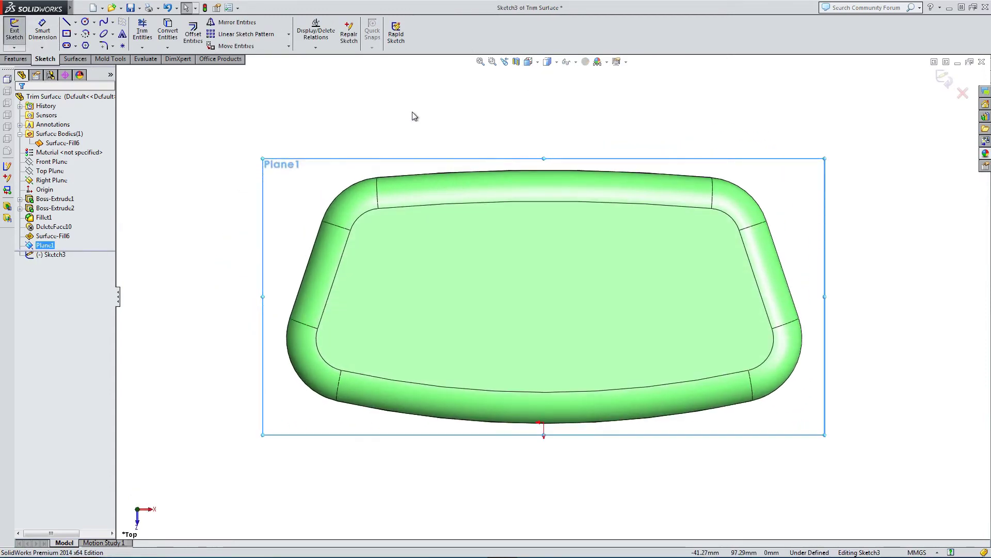
- Sketch a wavy five-point spline across the body's negative X side, running past both its rear and front edges
click(104, 22)
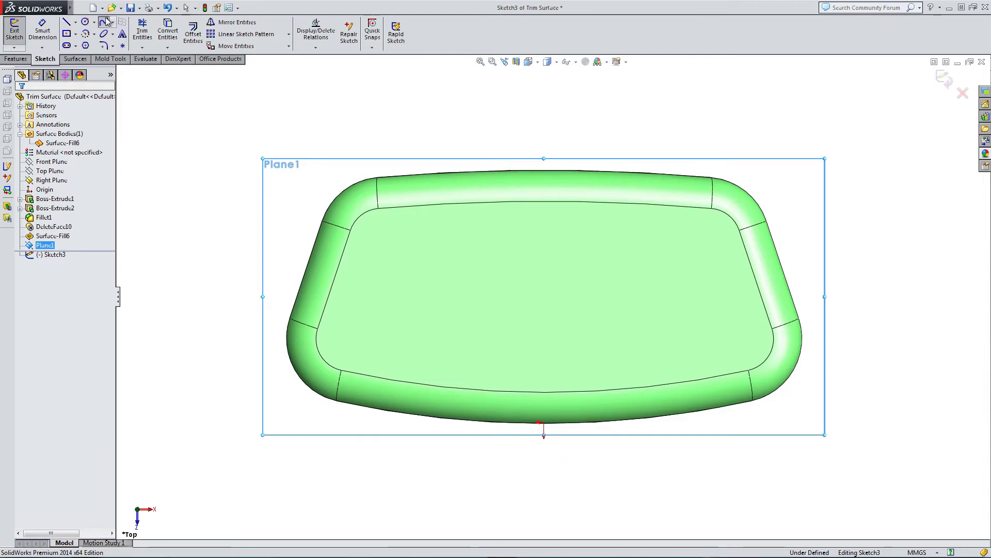
click(444, 160)
click(480, 222)
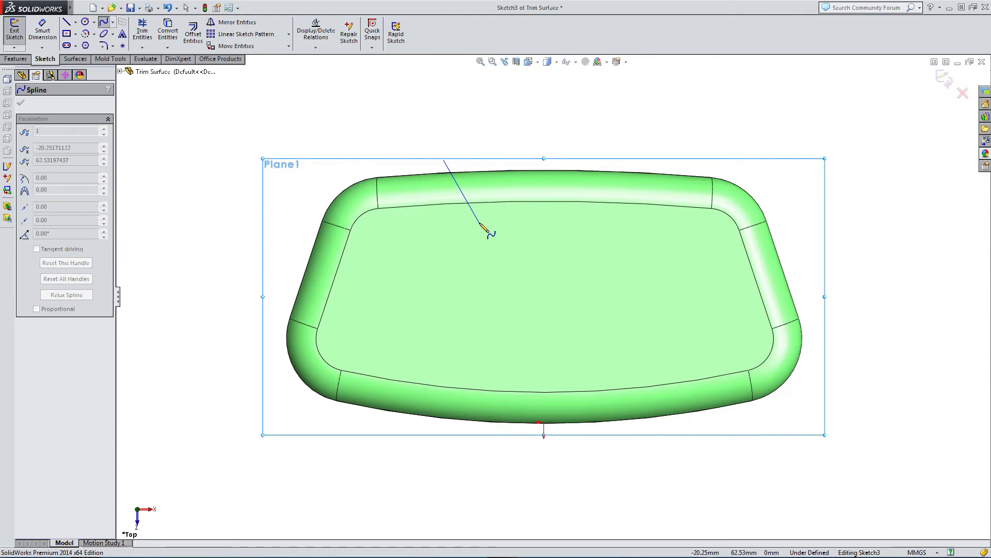
click(442, 303)
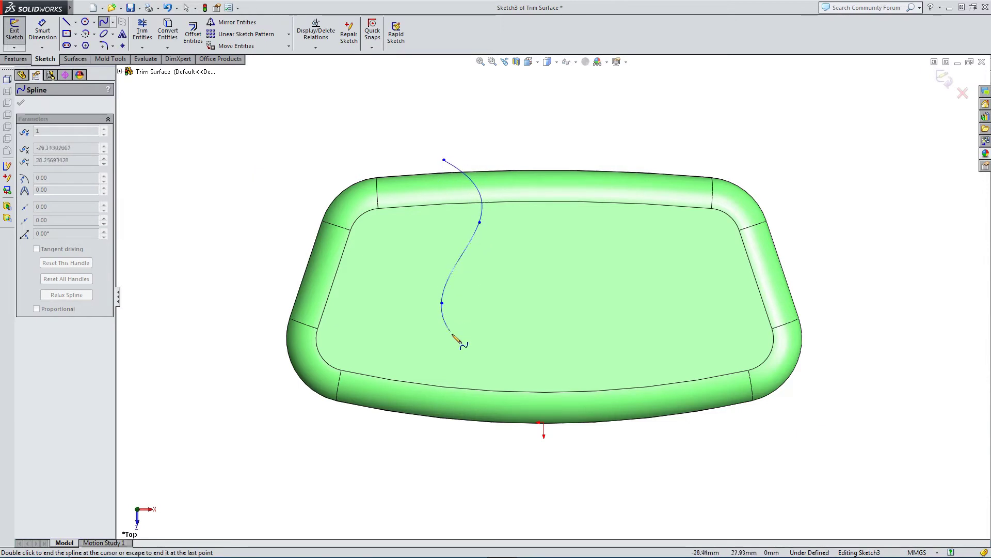
click(461, 366)
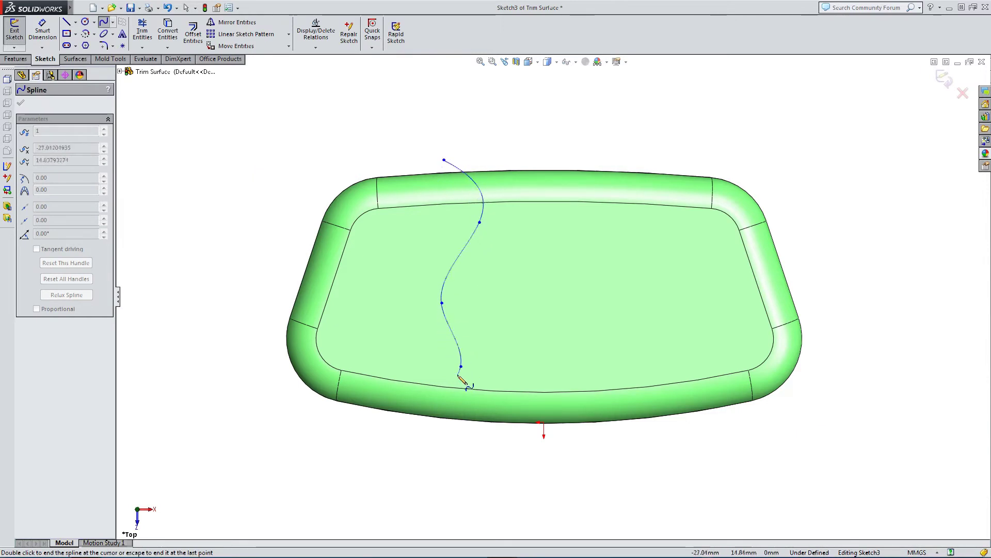
click(427, 444)
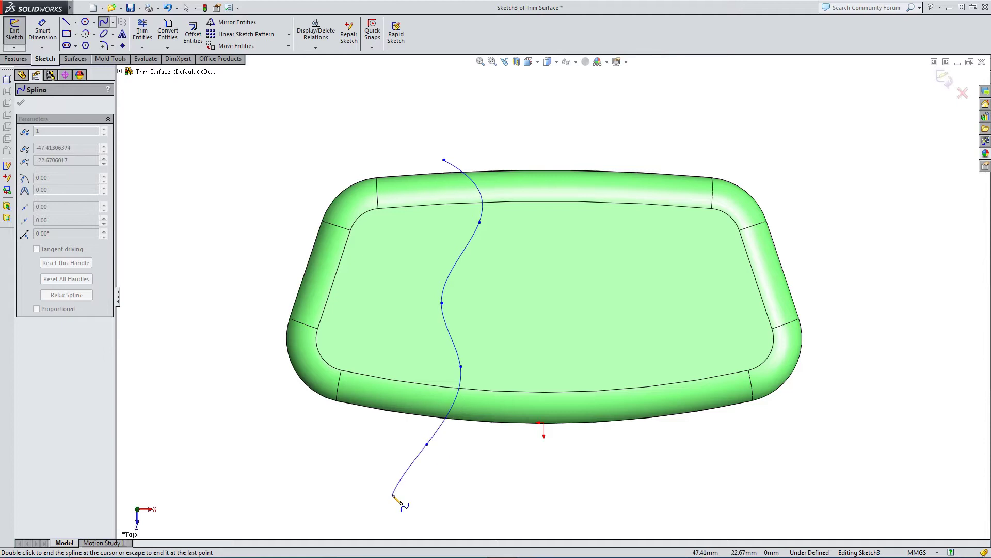
key(Escape)
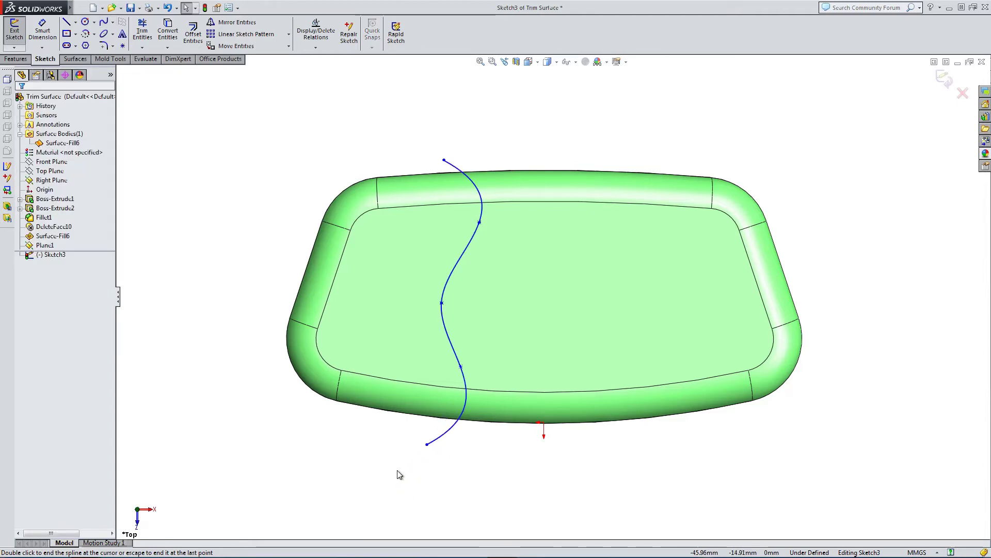
- Turn on the display of planes and hide the Right Plane, leaving the offset sketch plane shown
middle_drag(537, 442, 544, 236)
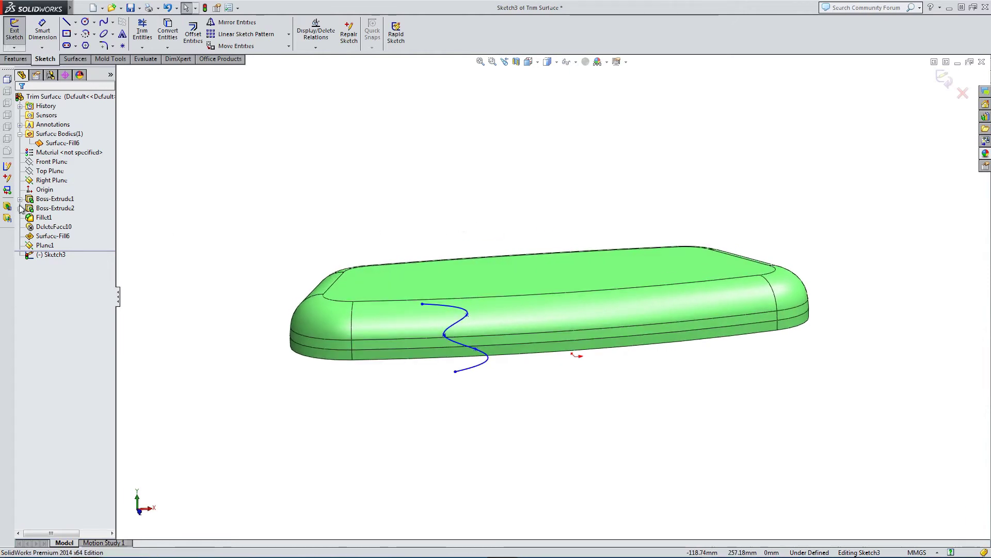
click(576, 63)
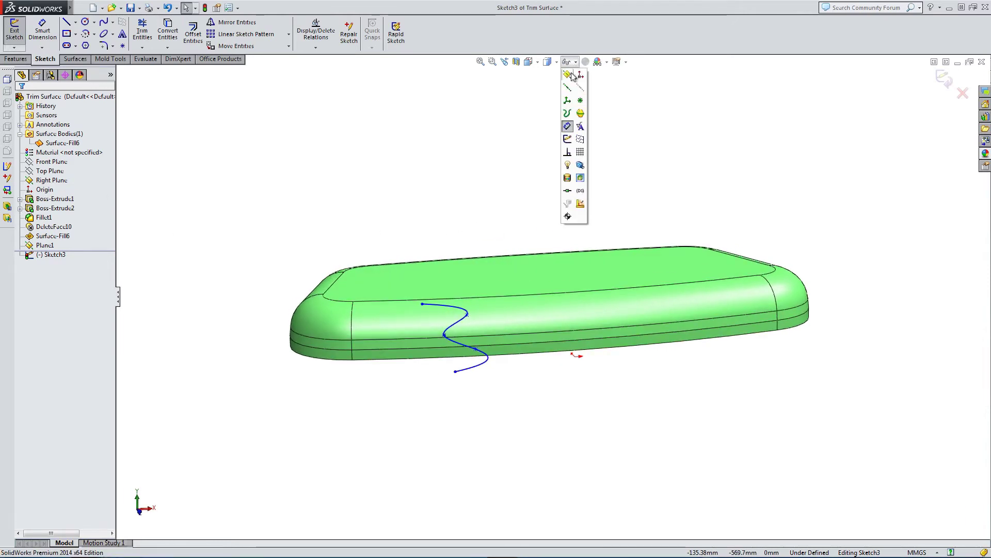
click(568, 75)
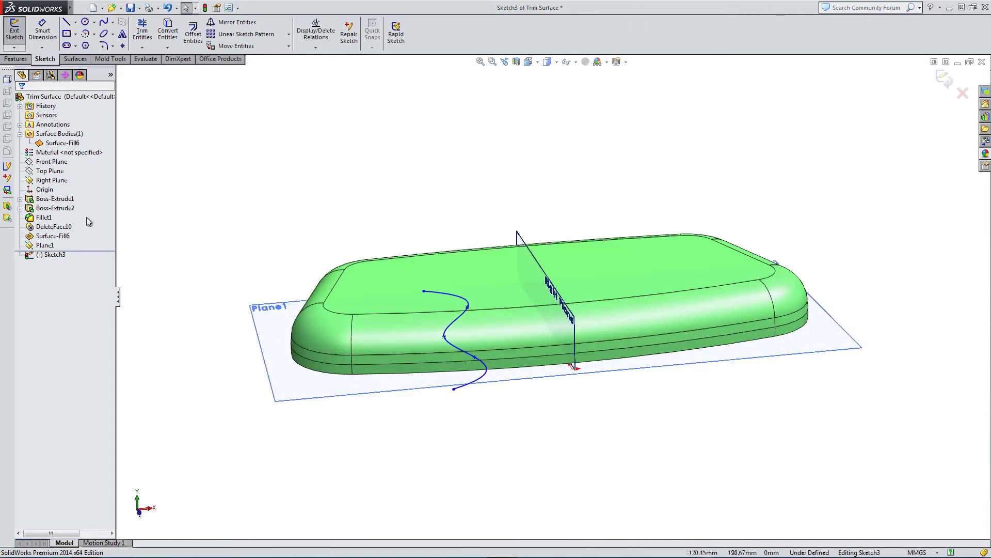
click(47, 181)
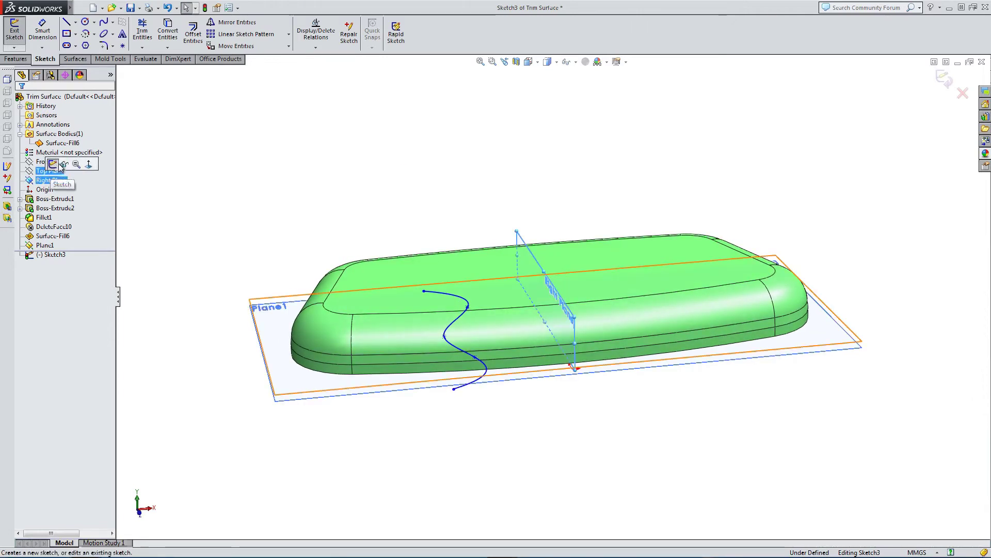
click(64, 164)
middle_drag(255, 159, 265, 172)
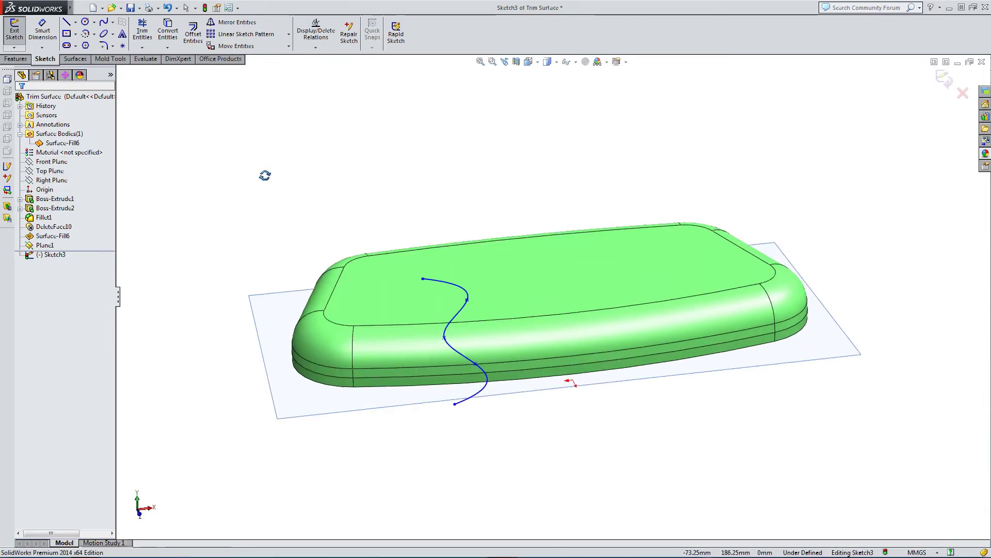
- Extrude the spline as a surface with a Blind depth of 20 mm from the sketch plane, up through the body
click(22, 60)
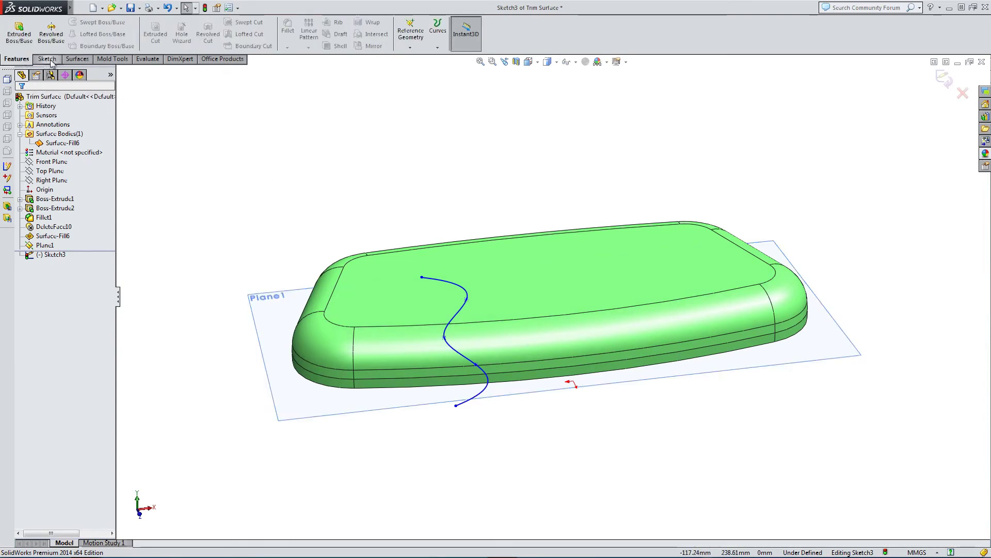
click(77, 58)
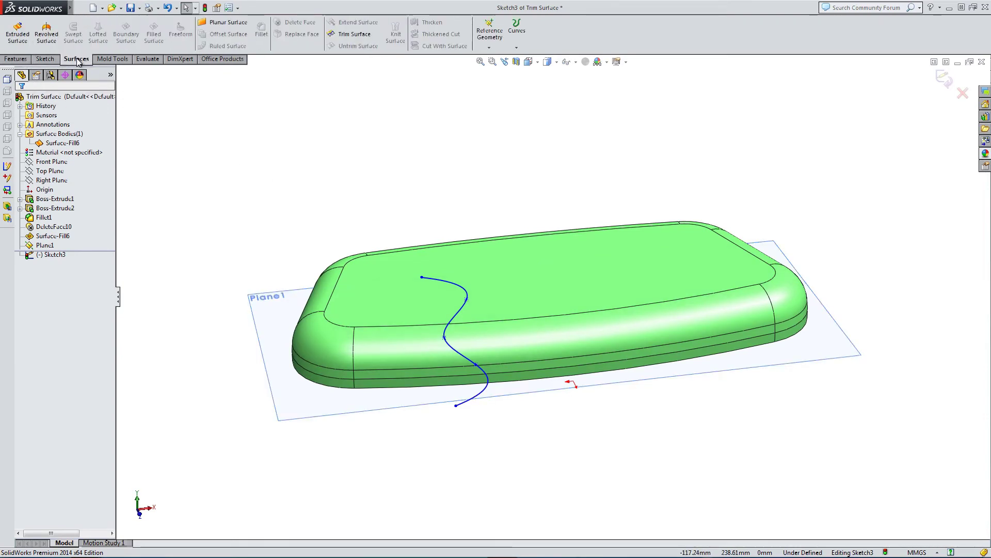
click(19, 32)
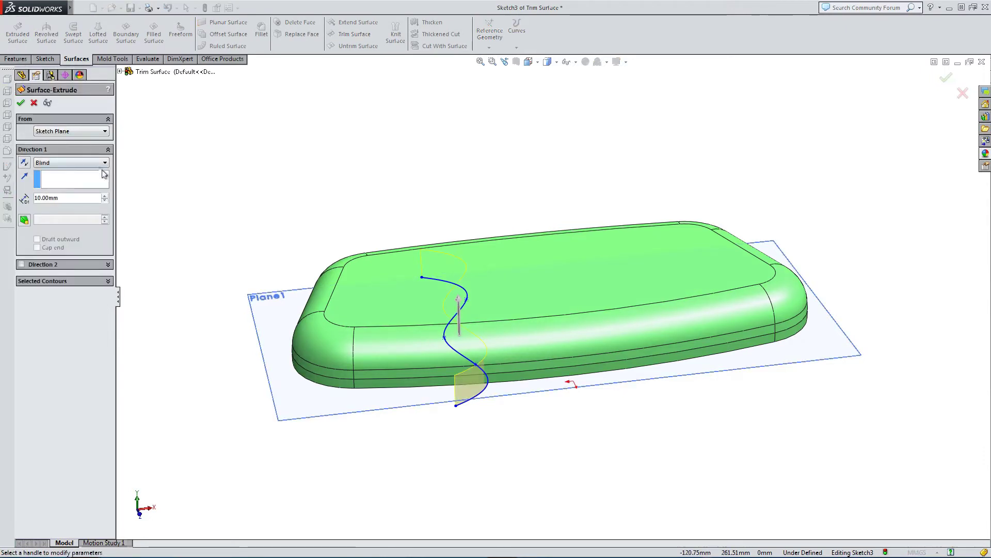
click(104, 195)
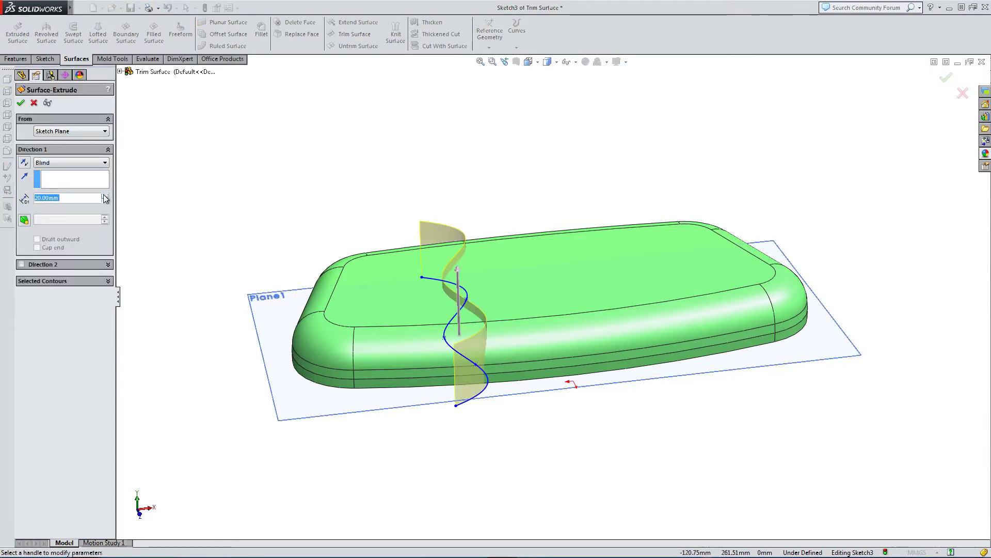
middle_drag(241, 198, 279, 182)
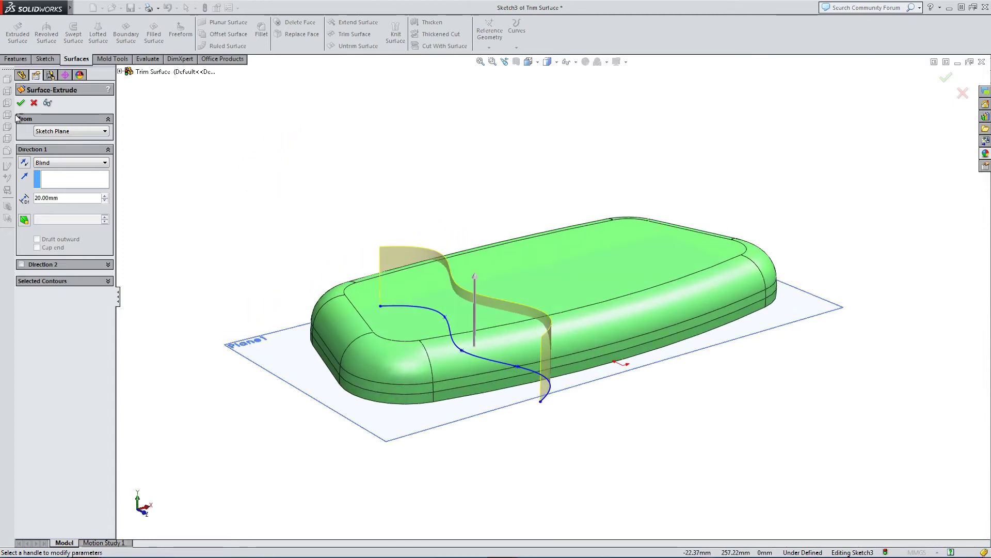
click(25, 104)
- Trim the hollow body with the wavy extruded surface as the Standard trim tool, keeping the larger portion on the positive X side
mouse_move(303, 213)
middle_down()
mouse_move(301, 197)
mouse_move(296, 215)
middle_up()
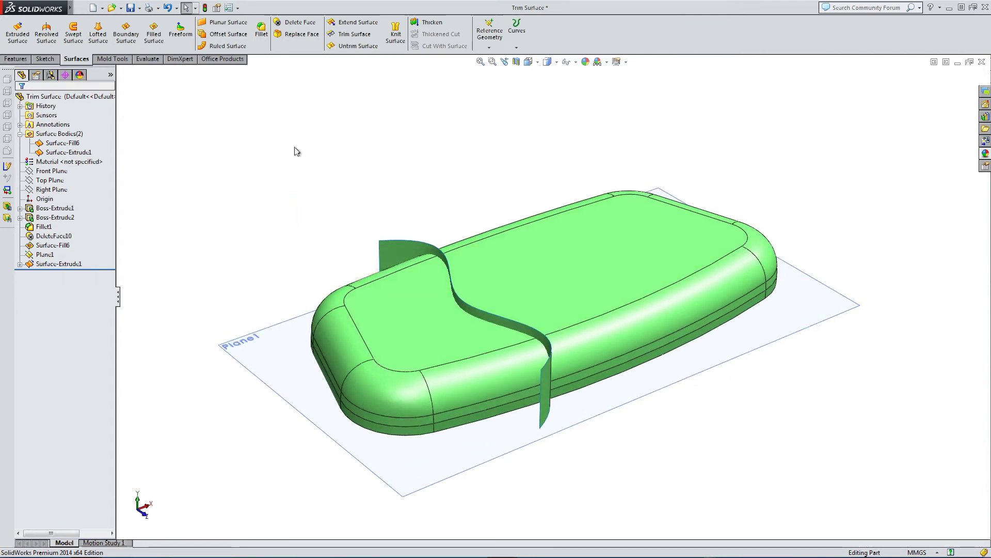
click(348, 36)
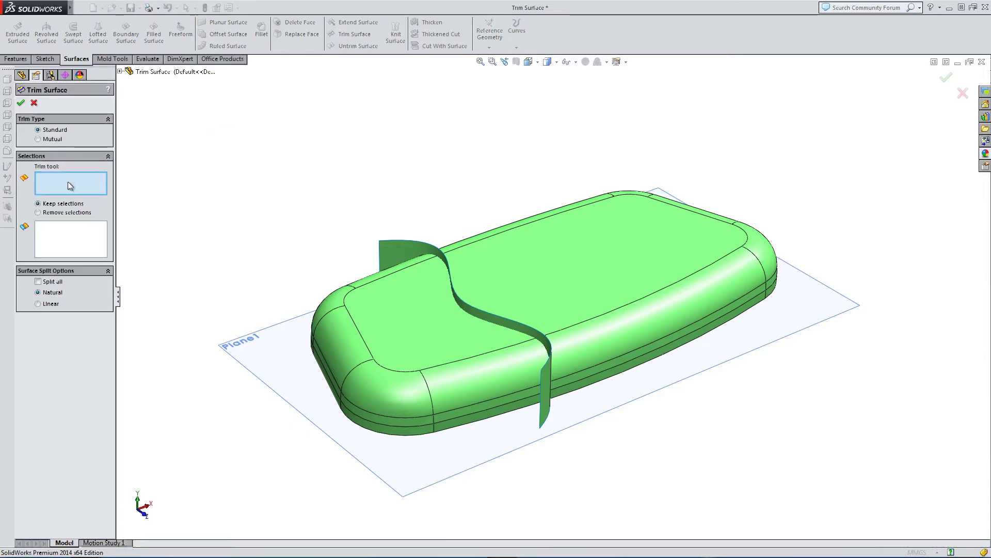
click(400, 250)
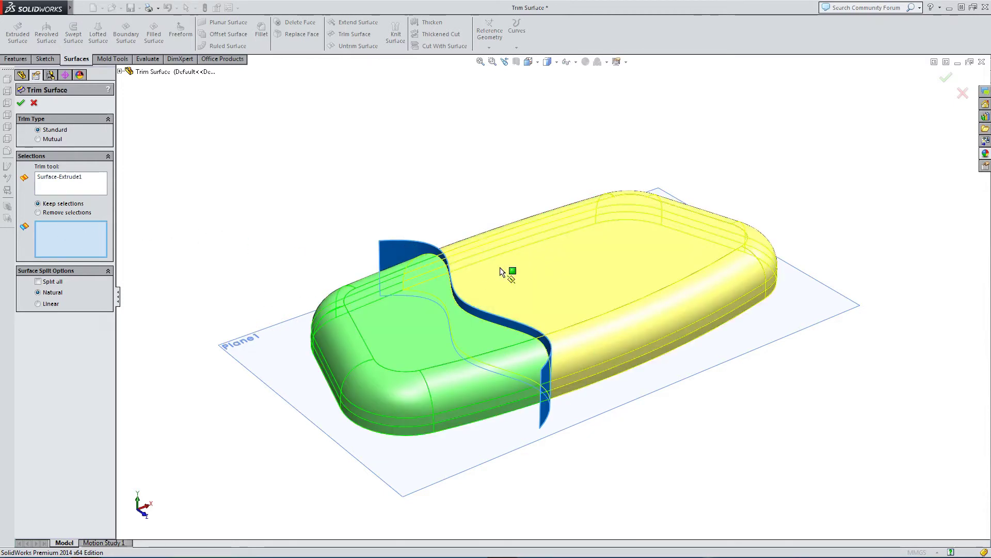
click(500, 267)
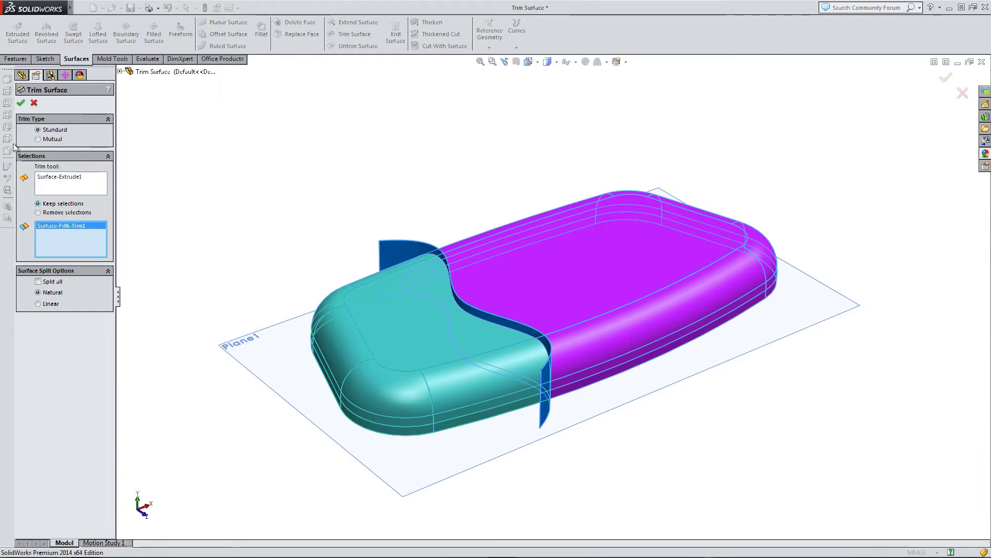
click(22, 104)
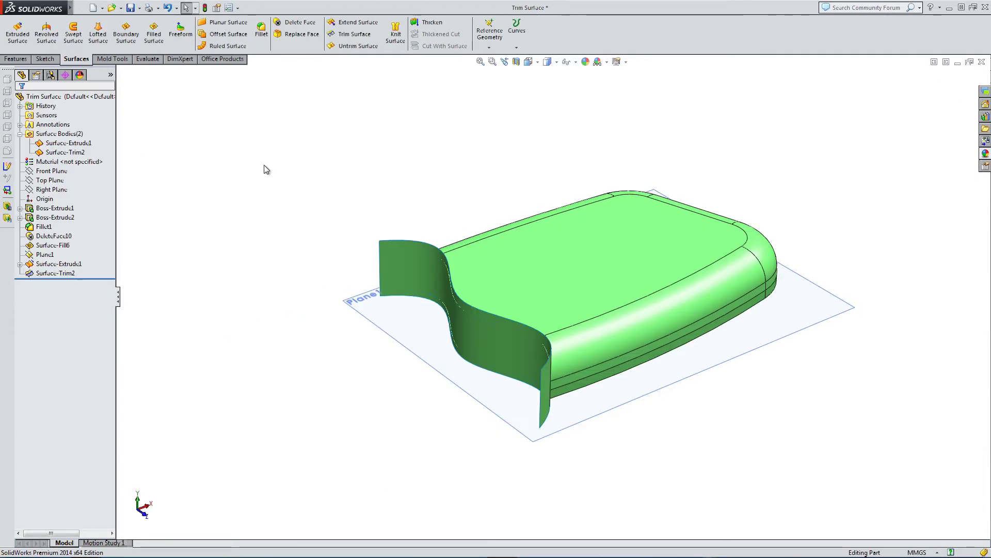
- Hide the wavy extruded surface to inspect the trimmed body's open end from several angles, and show that surface again
middle_drag(476, 302, 521, 280)
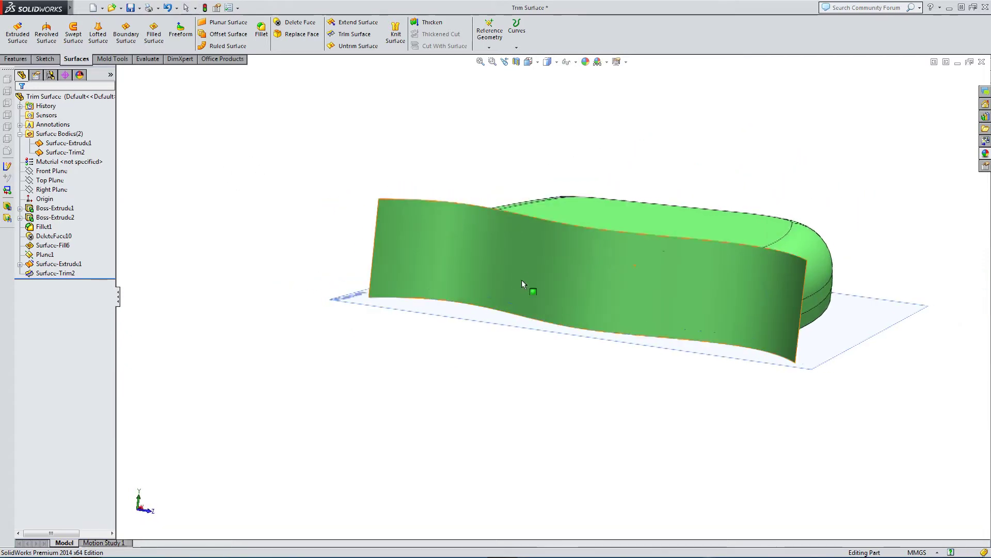
click(399, 223)
click(440, 191)
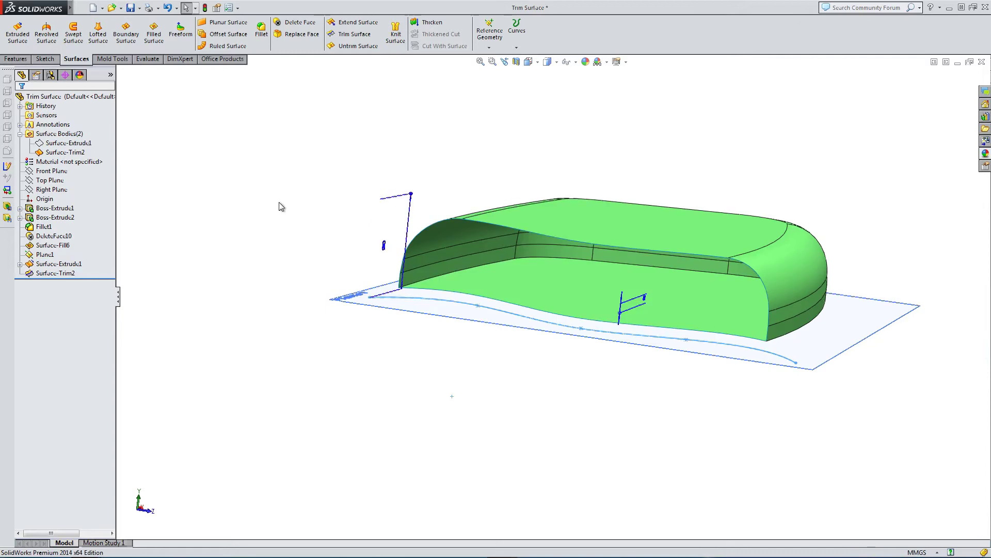
middle_drag(280, 204, 330, 425)
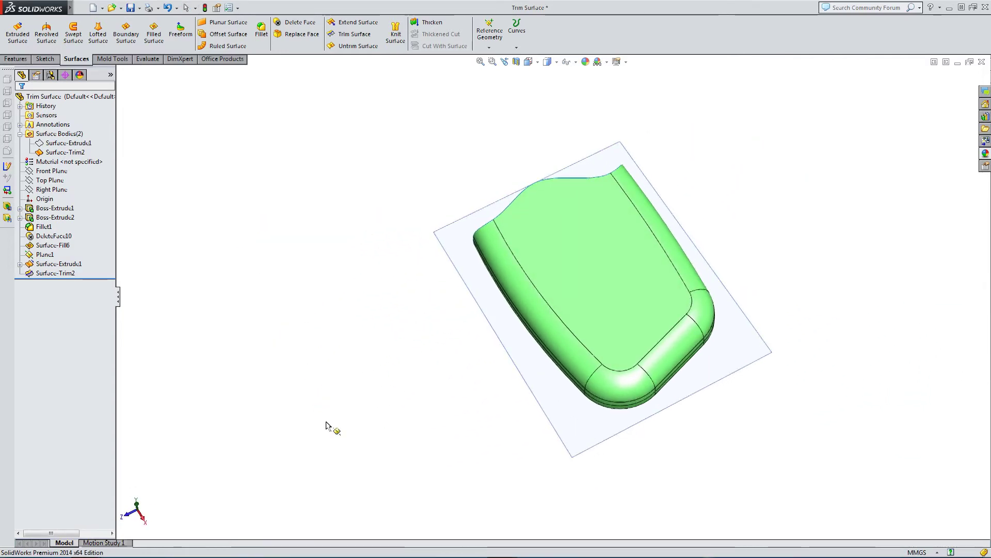
middle_drag(449, 336, 613, 303)
scroll(528, 320, down, 5)
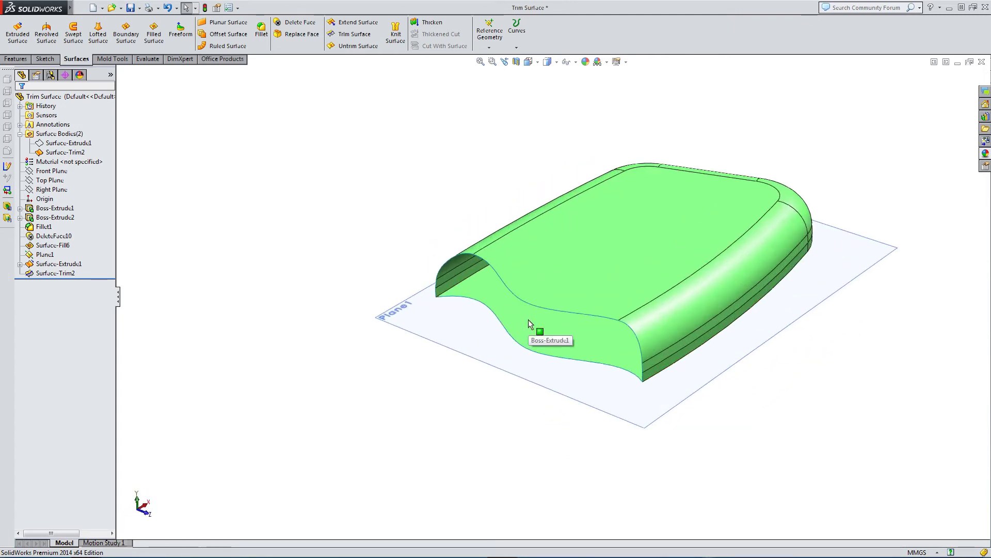
click(77, 152)
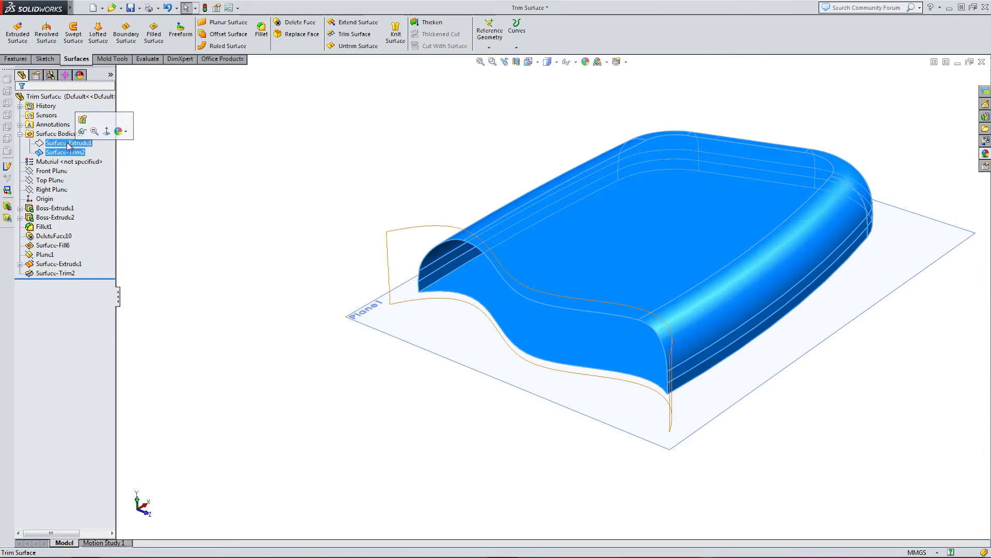
click(83, 131)
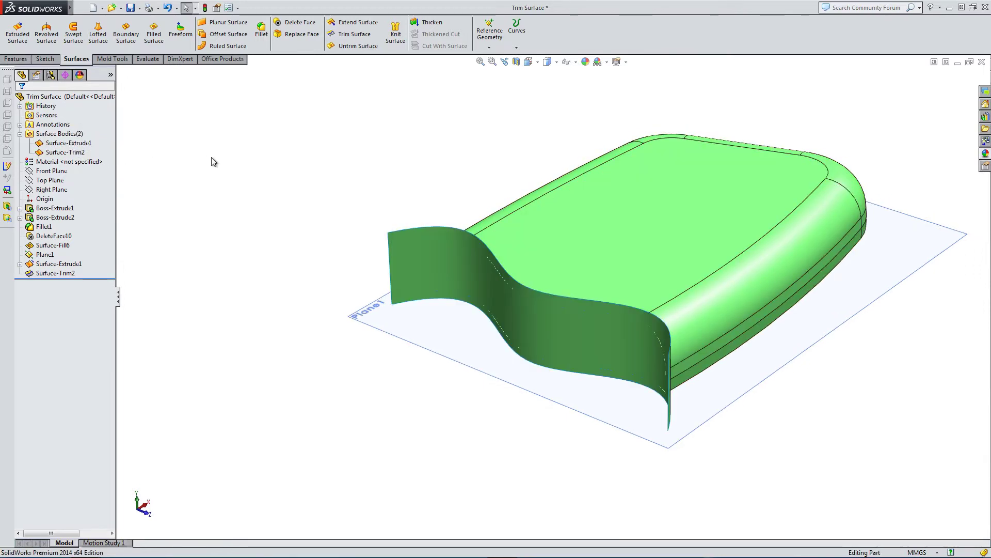
- Trim the wavy extruded surface with the hollow body as the Standard trim tool, removing the portion outside the body
click(354, 34)
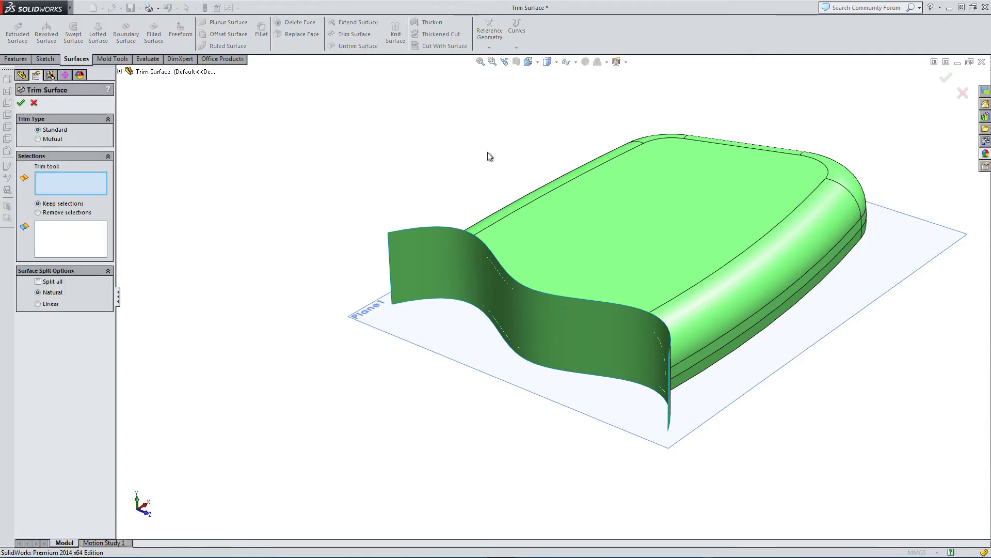
click(575, 211)
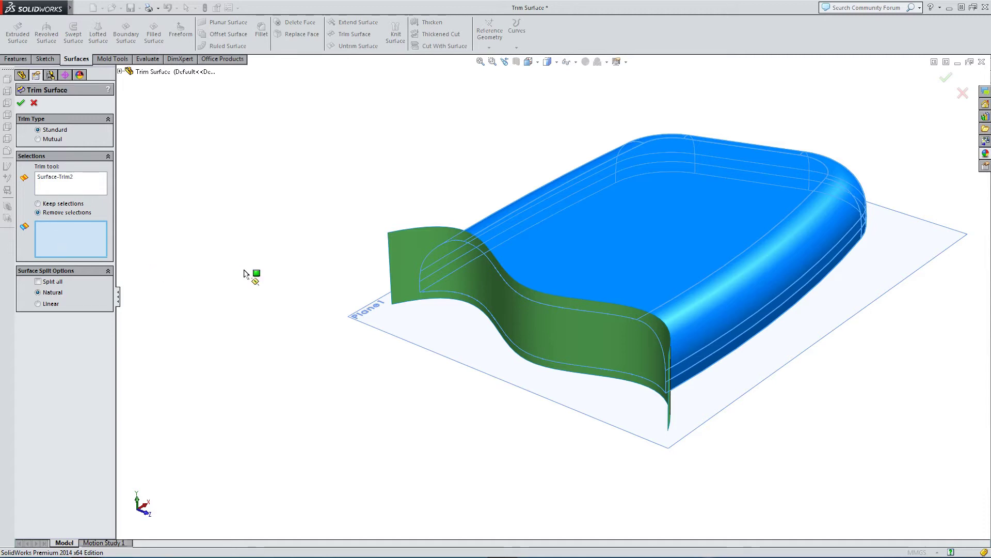
click(403, 253)
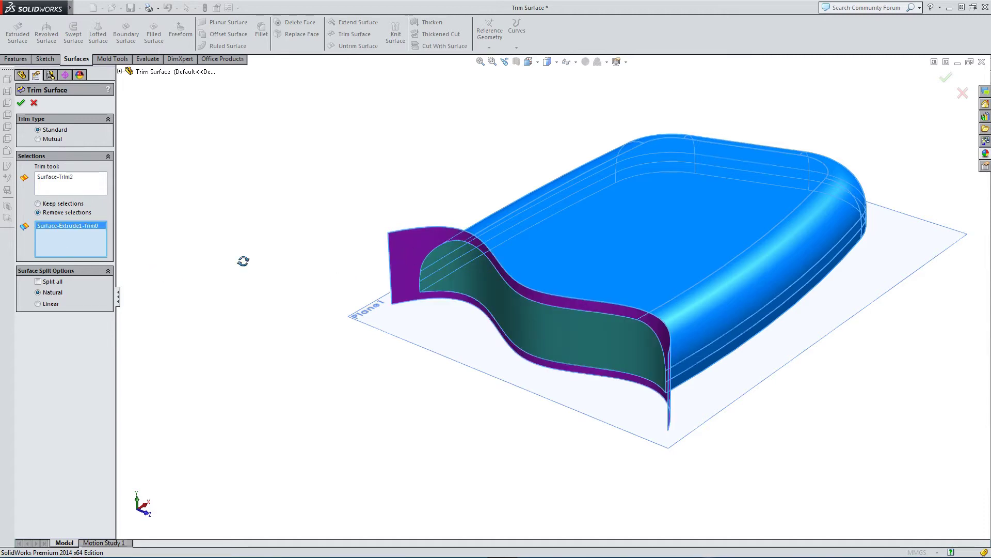
mouse_move(243, 261)
middle_down()
mouse_move(255, 211)
mouse_move(249, 251)
middle_up()
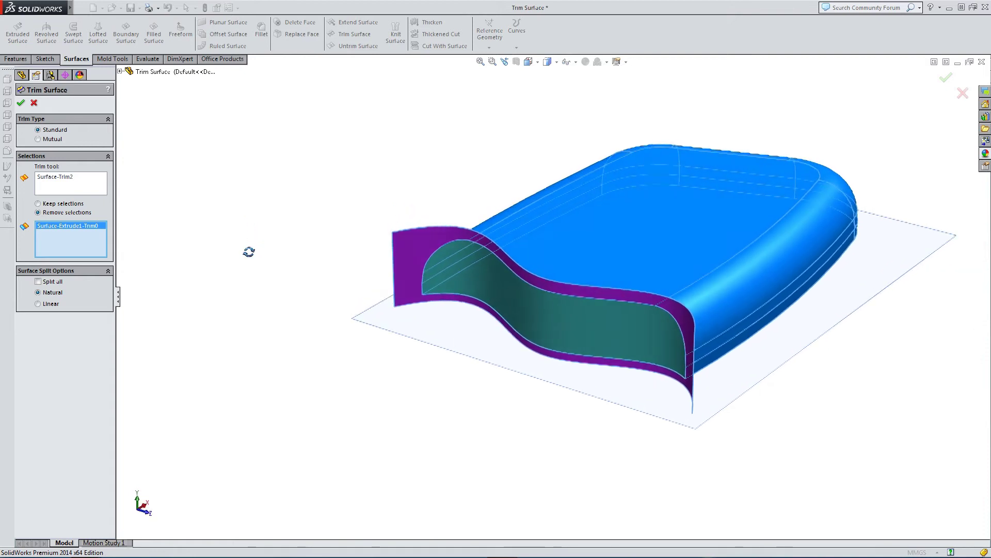
scroll(537, 365, down, 2)
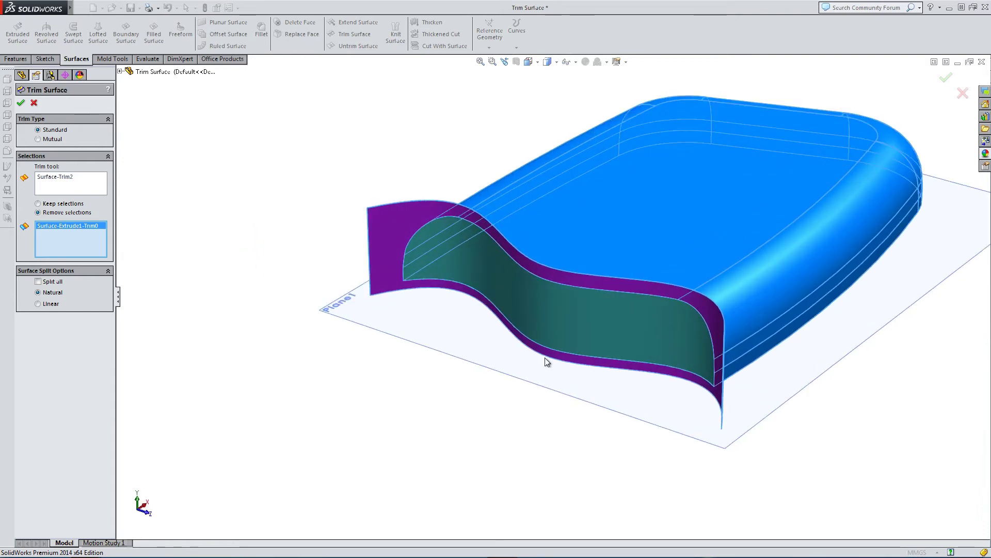
click(22, 104)
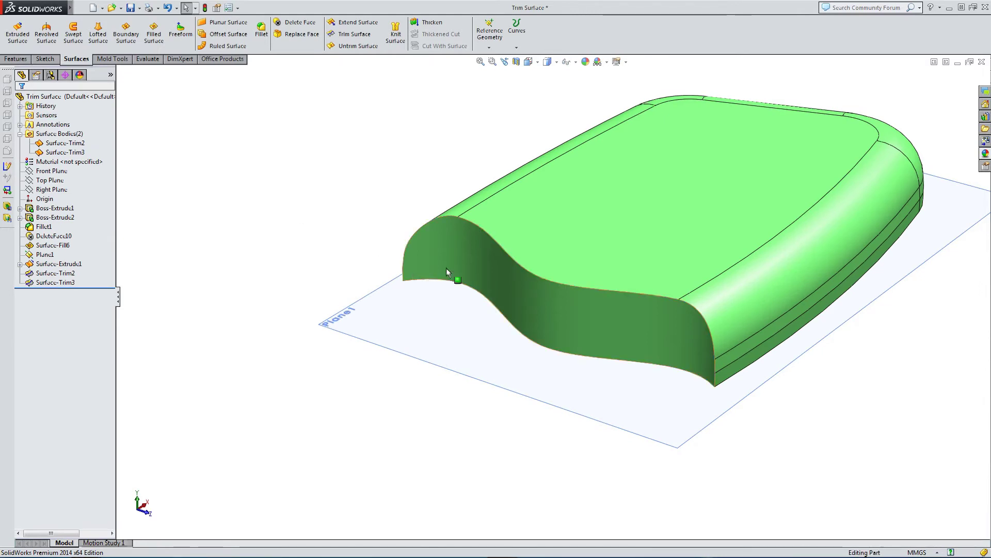
- Hide the trimmed wavy end surface to inspect the body's open end, and show that surface again
mouse_move(538, 314)
middle_down()
mouse_move(562, 279)
mouse_move(627, 263)
mouse_move(684, 291)
mouse_move(542, 265)
mouse_move(527, 306)
middle_up()
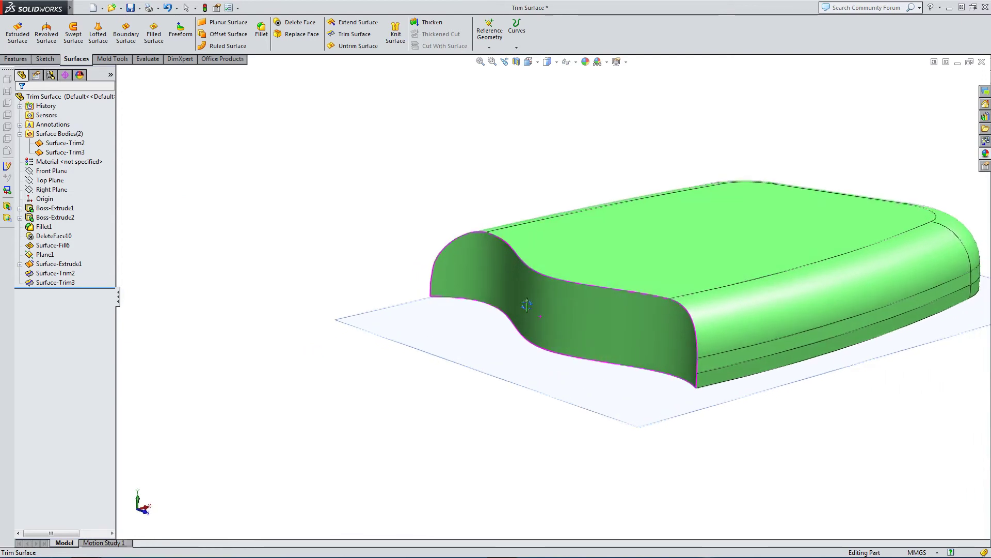
click(462, 267)
click(492, 237)
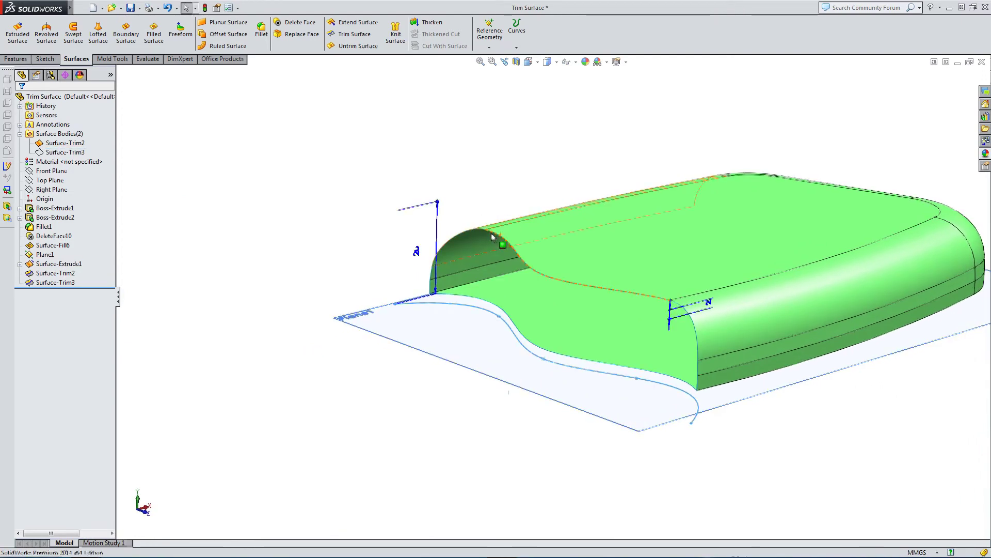
click(456, 170)
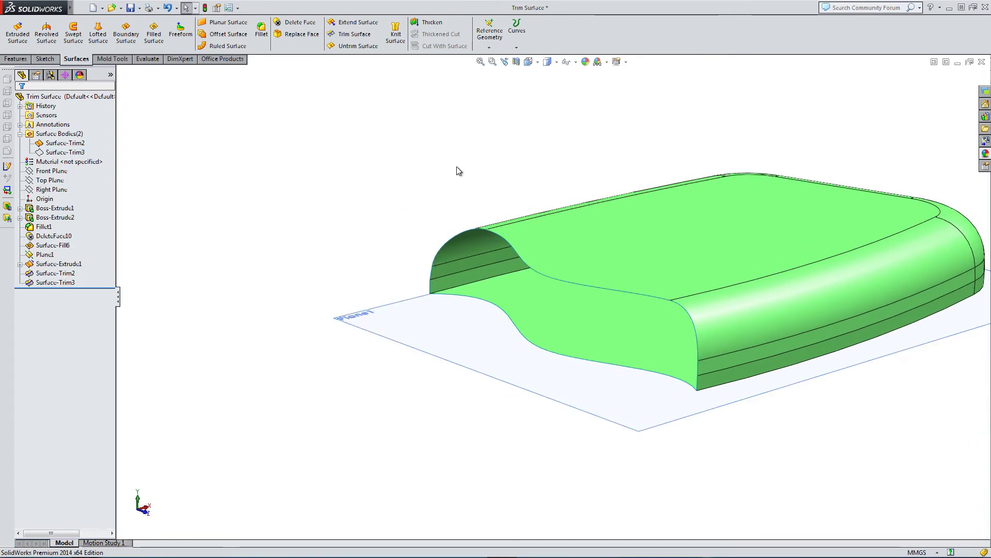
key(ctrl+z)
middle_drag(456, 171, 453, 205)
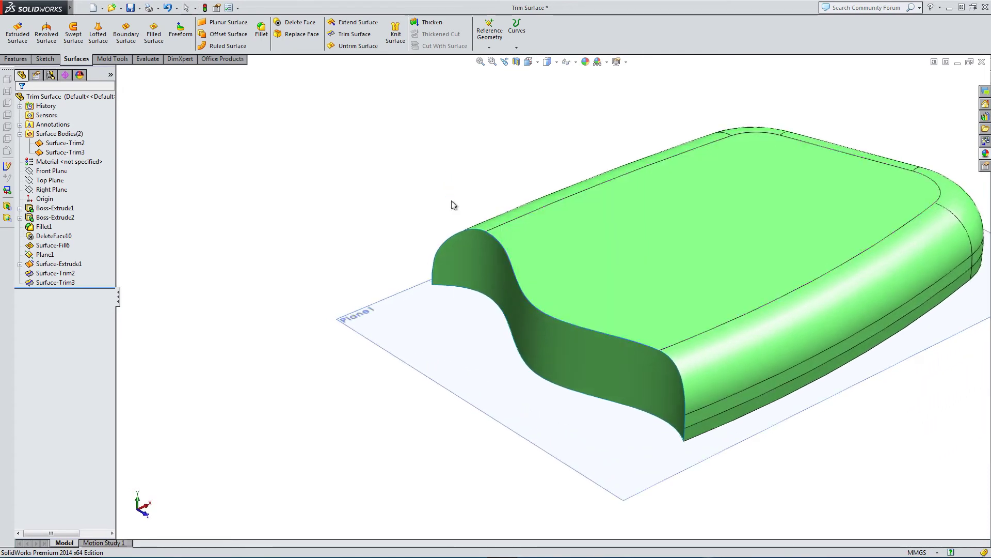
- Knit the wavy end surface and the hollow body together with Merge entities and Try to form solid enabled
click(396, 32)
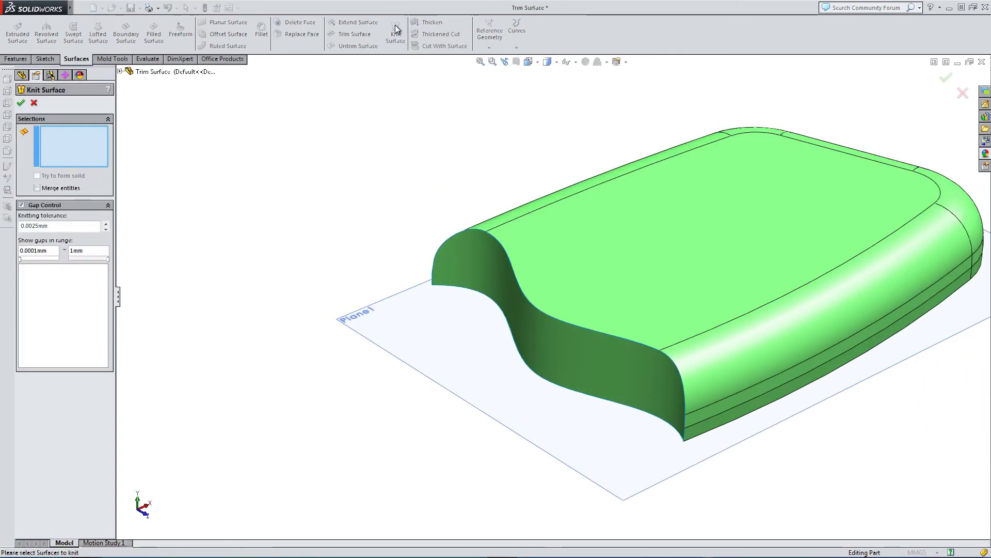
click(476, 253)
click(590, 274)
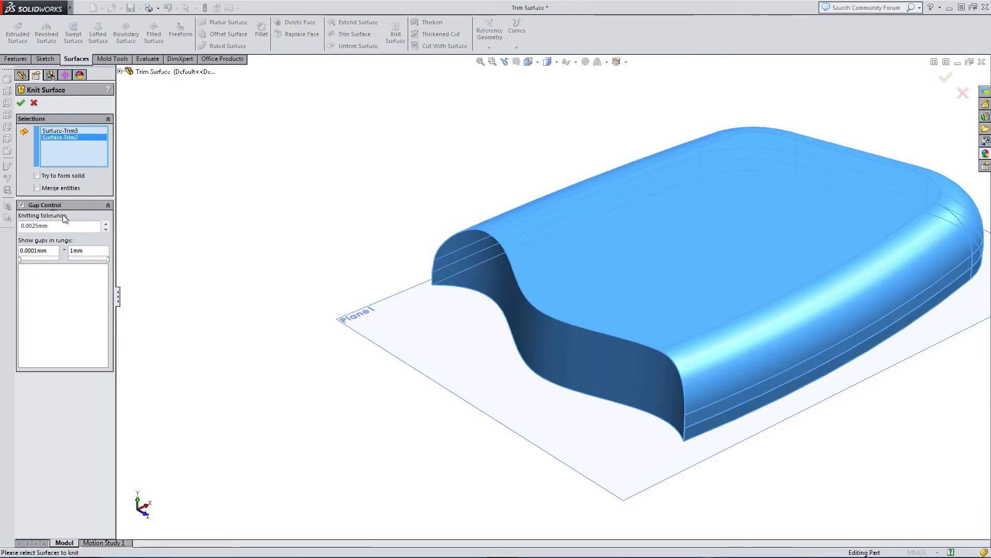
click(37, 188)
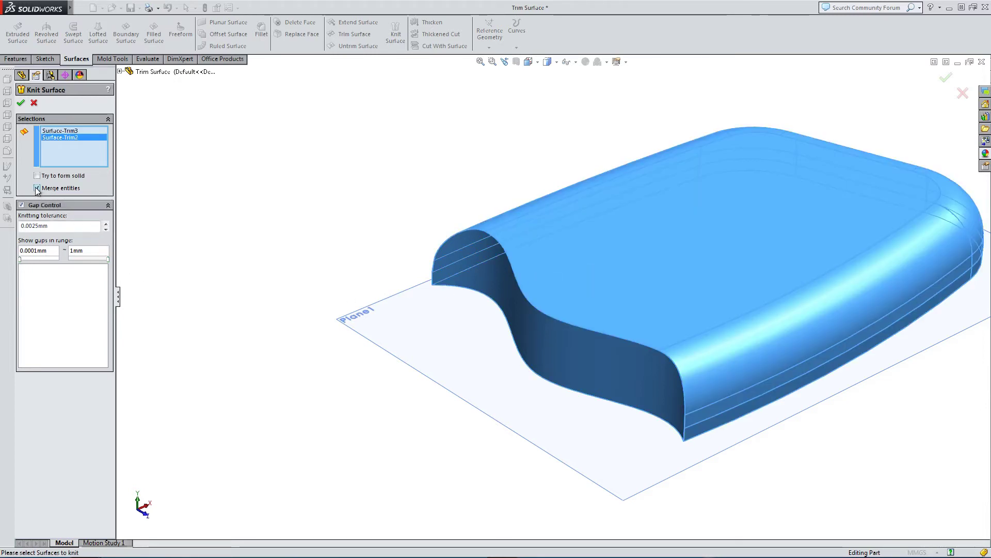
click(37, 176)
mouse_move(21, 259)
mouse_down()
mouse_move(29, 260)
mouse_move(19, 260)
mouse_up()
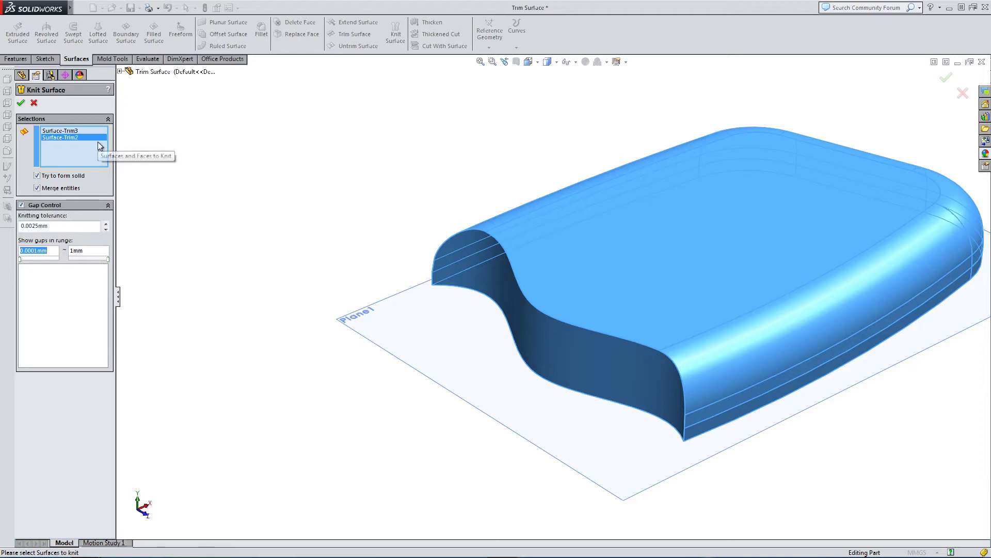
scroll(623, 256, up, 2)
middle_drag(664, 239, 664, 253)
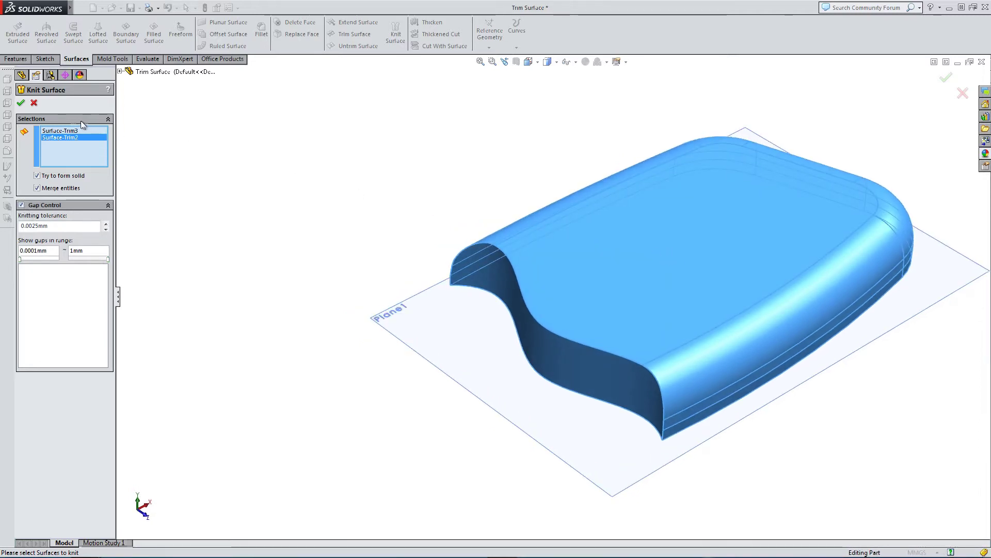
click(21, 104)
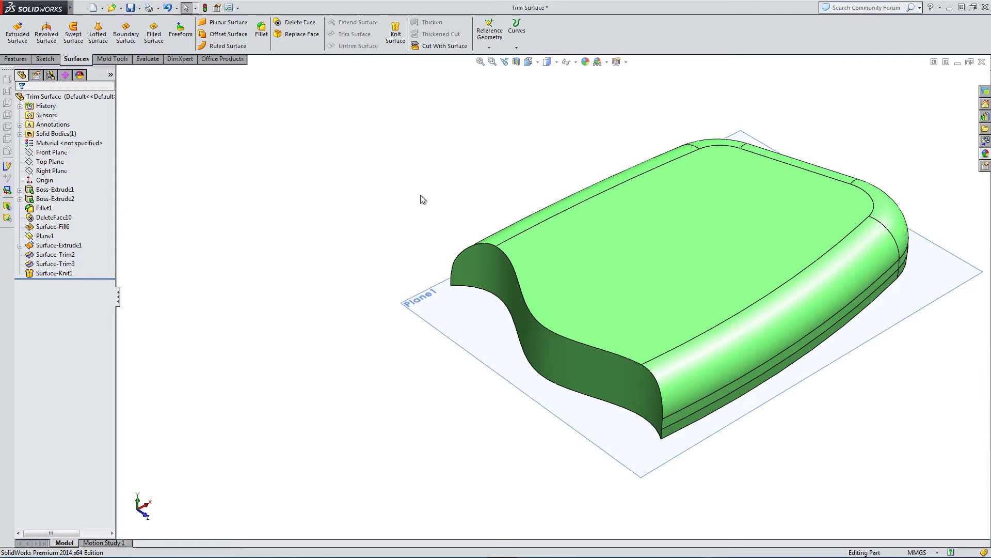
- Inspect the knitted body's interior with a section view offset -41 mm from the Front Plane, and turn the section view off
click(516, 62)
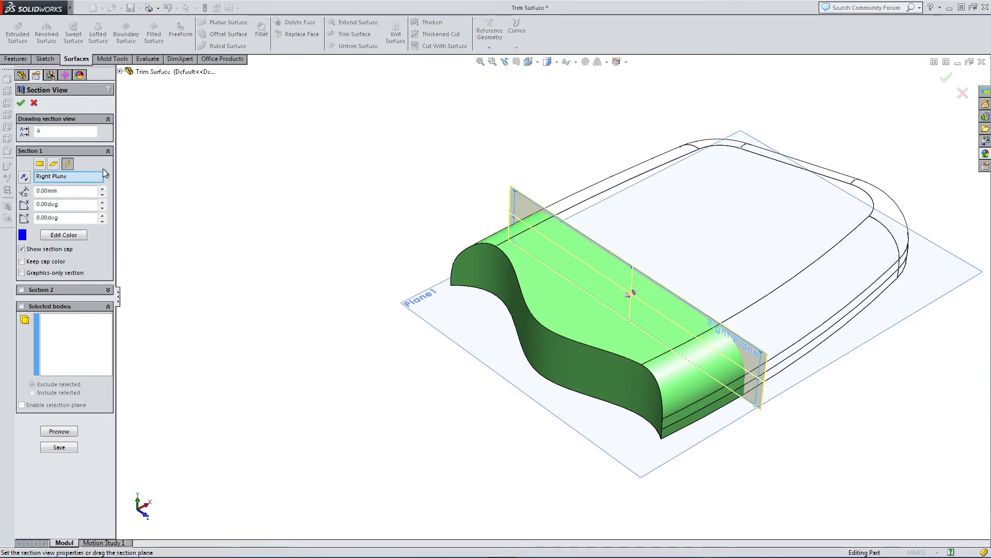
click(53, 164)
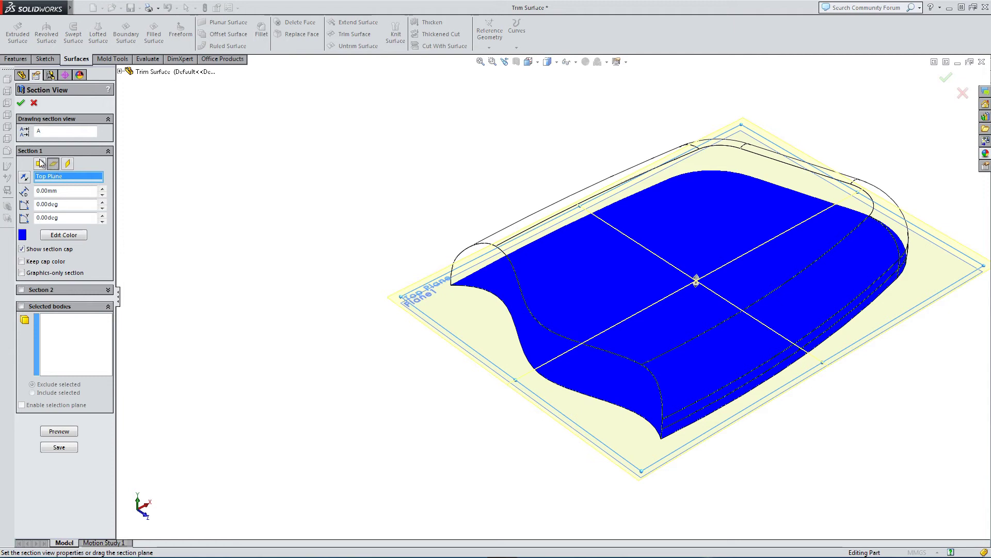
click(41, 164)
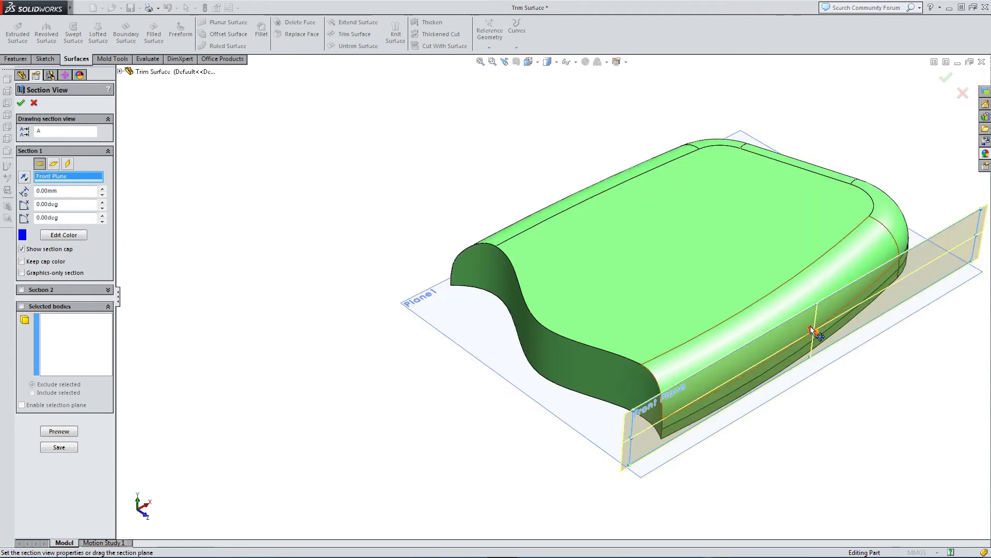
drag(812, 328, 693, 252)
mouse_move(445, 389)
middle_down()
mouse_move(432, 327)
mouse_move(436, 384)
middle_up()
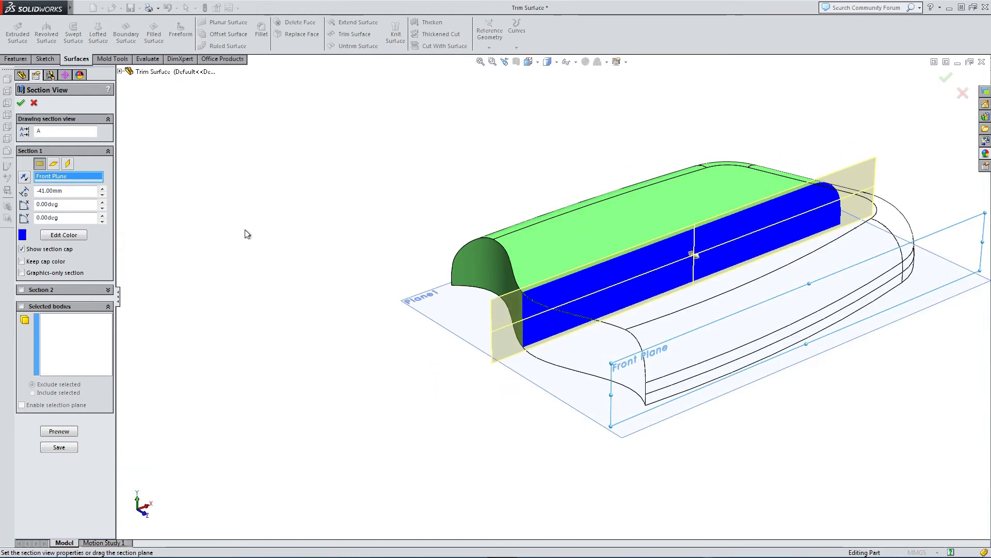
click(21, 102)
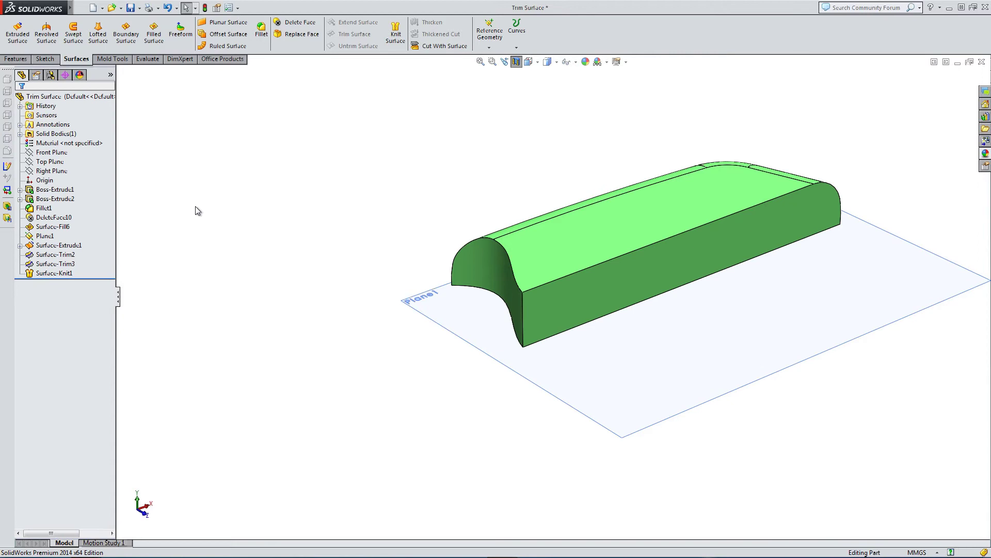
click(516, 62)
- Expand the list of solid bodies and highlight the knitted body in the model to examine it
click(20, 133)
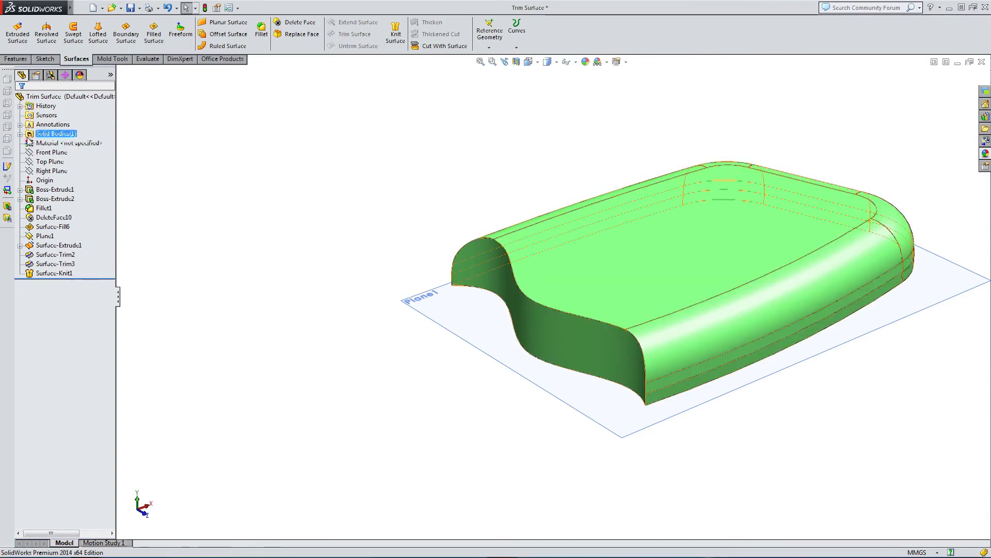
click(57, 143)
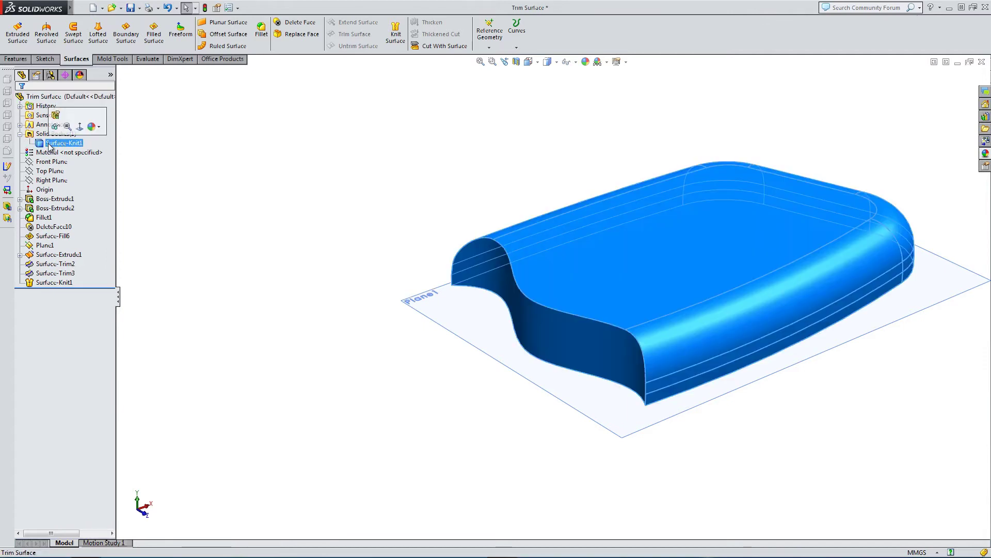
middle_drag(457, 209, 470, 238)
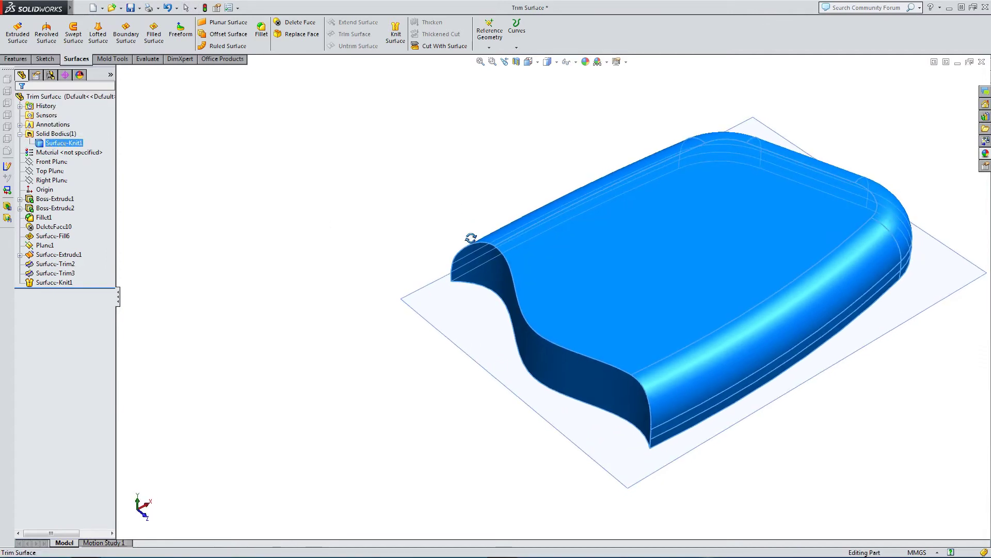
click(427, 240)
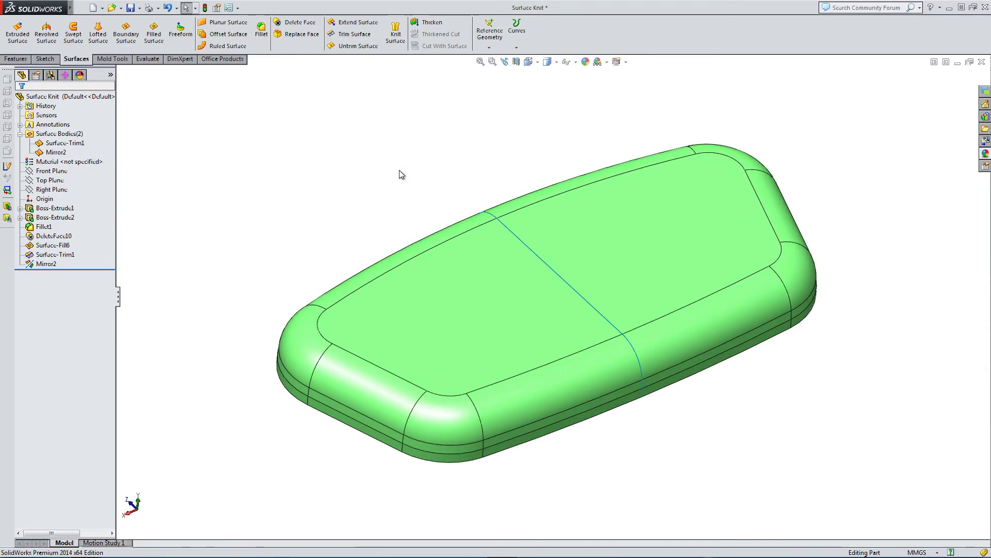
- Highlight the trimmed half and its mirrored copy in turn to examine the two separate surface bodies
click(396, 41)
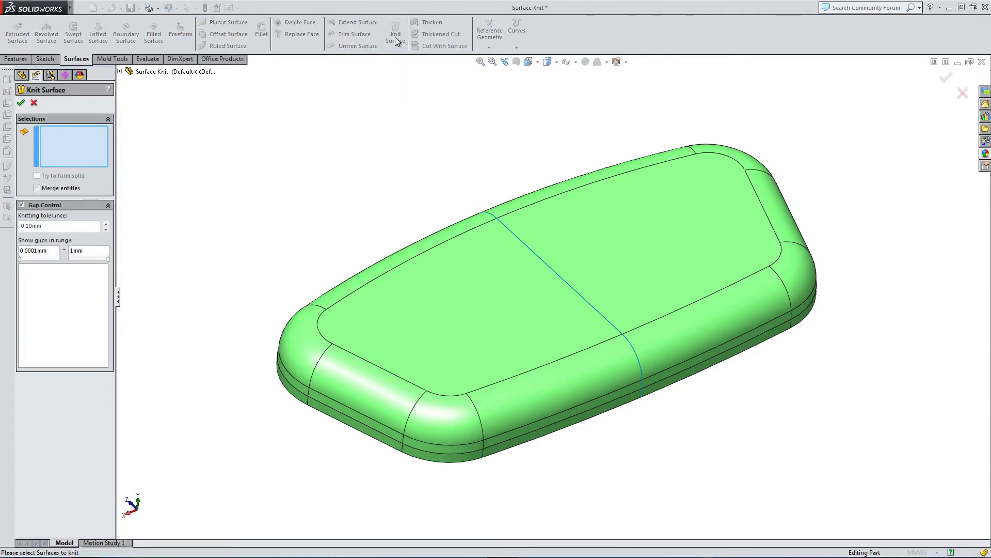
click(34, 104)
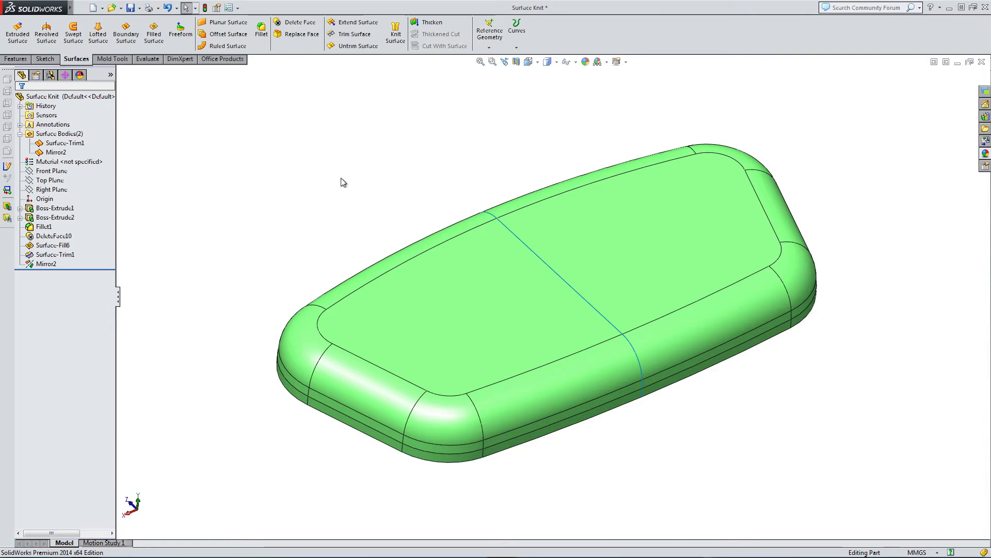
click(73, 145)
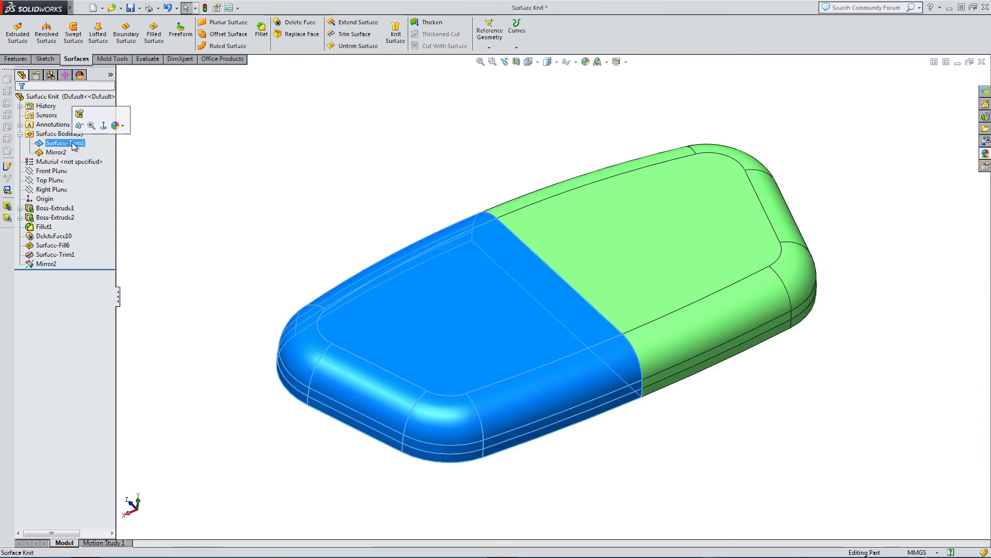
ctrl+click(56, 153)
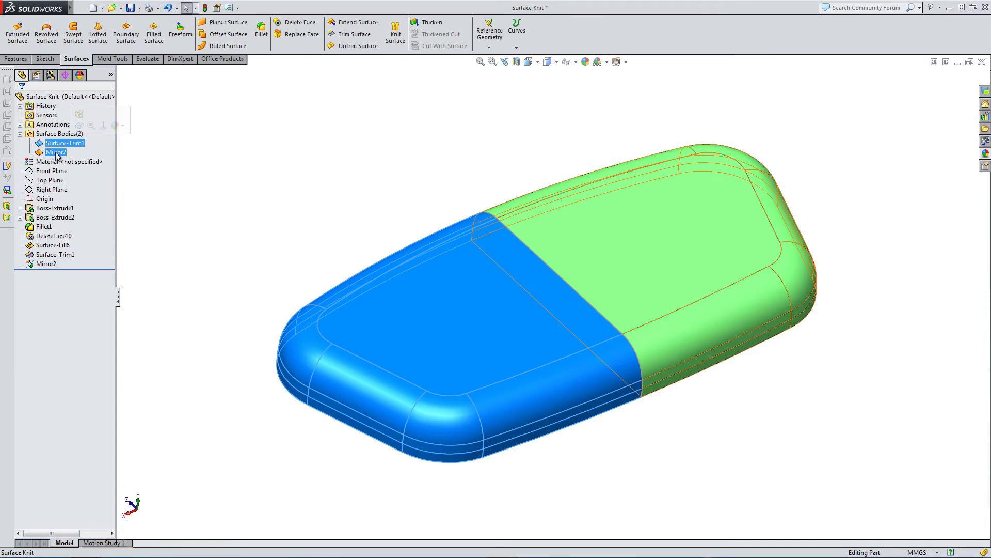
click(57, 153)
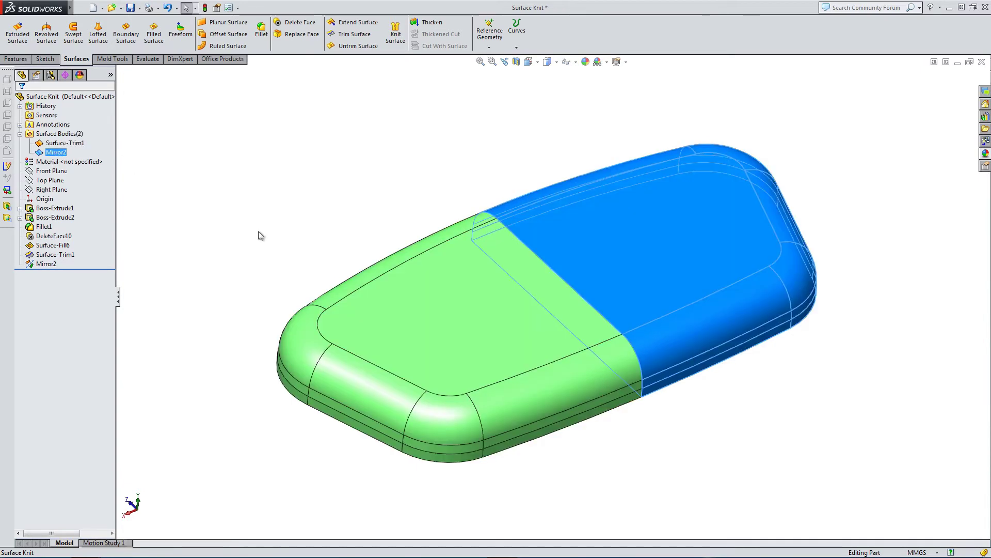
key(Escape)
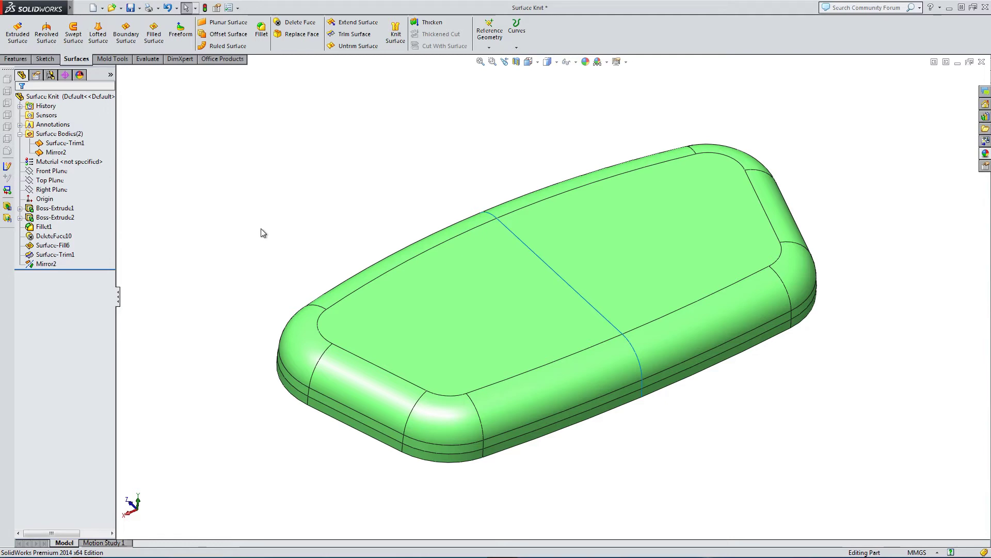
- Knit the trimmed half and its mirrored copy together with Try to form solid and Merge entities enabled
click(396, 33)
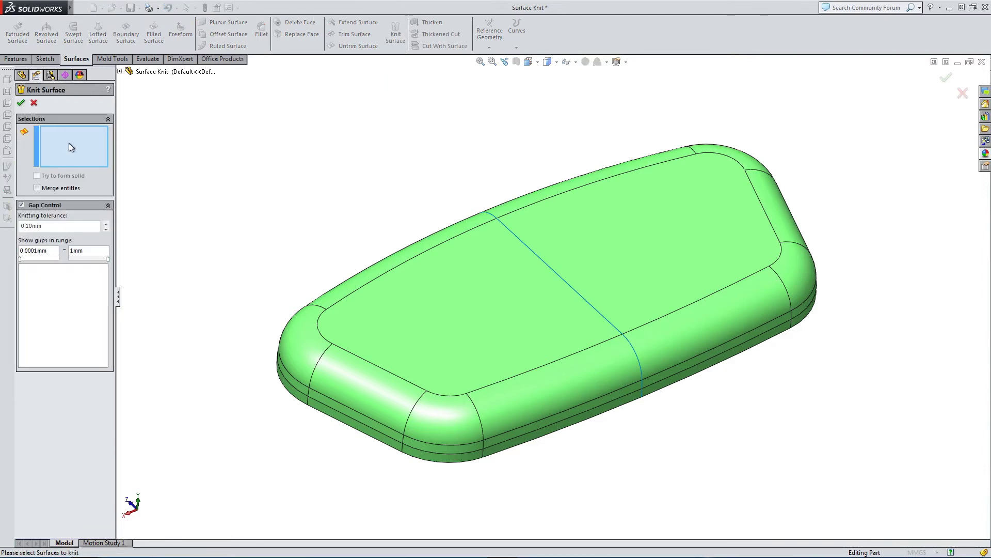
click(597, 221)
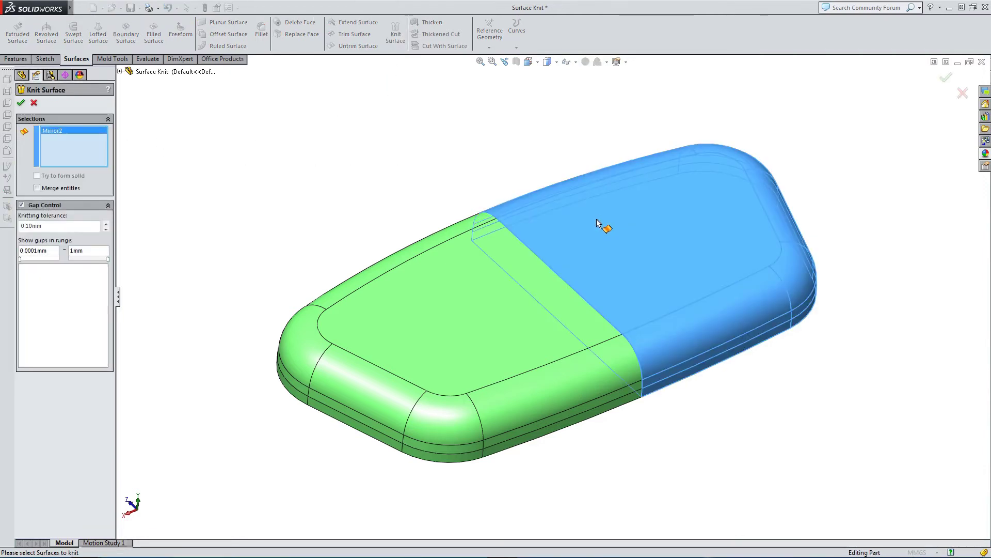
click(458, 326)
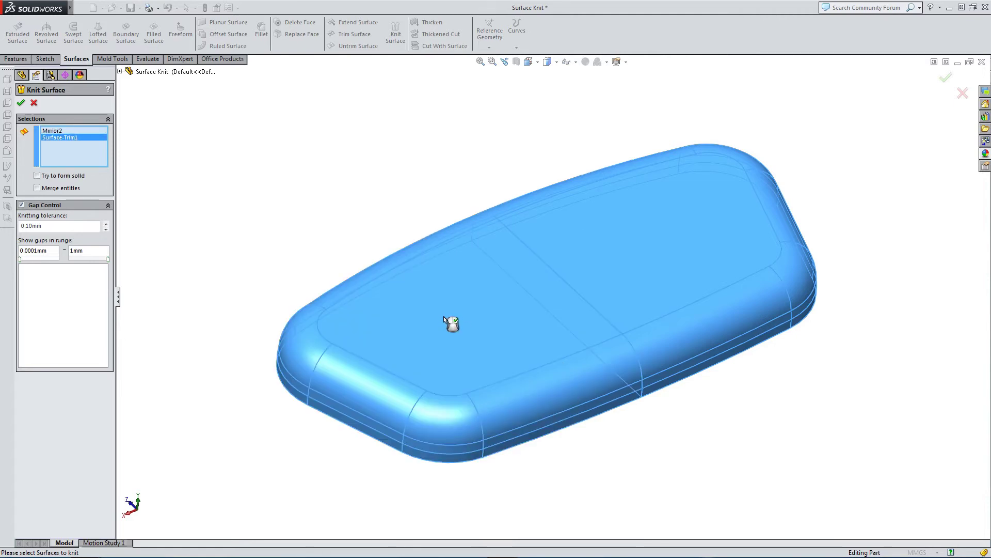
middle_drag(445, 316, 438, 262)
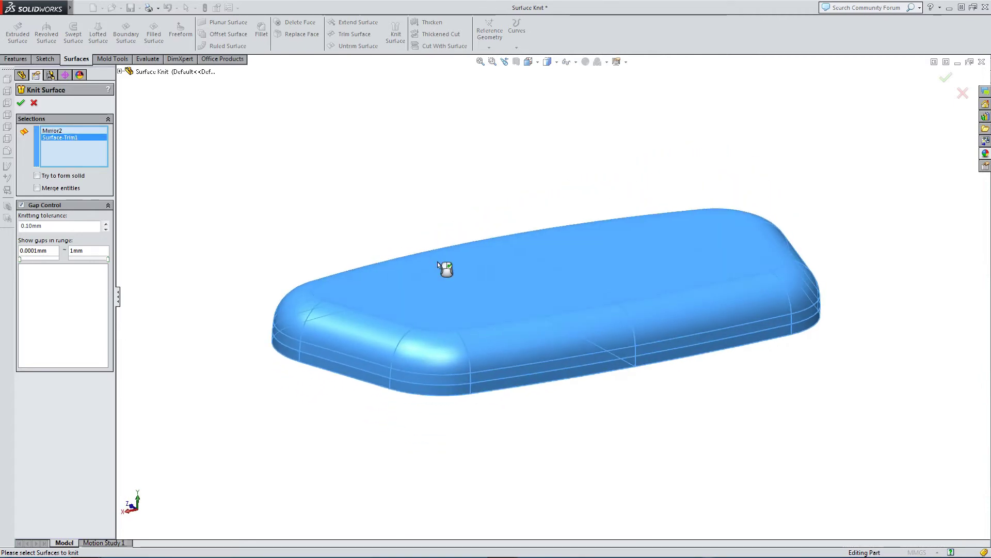
scroll(438, 261, down, 2)
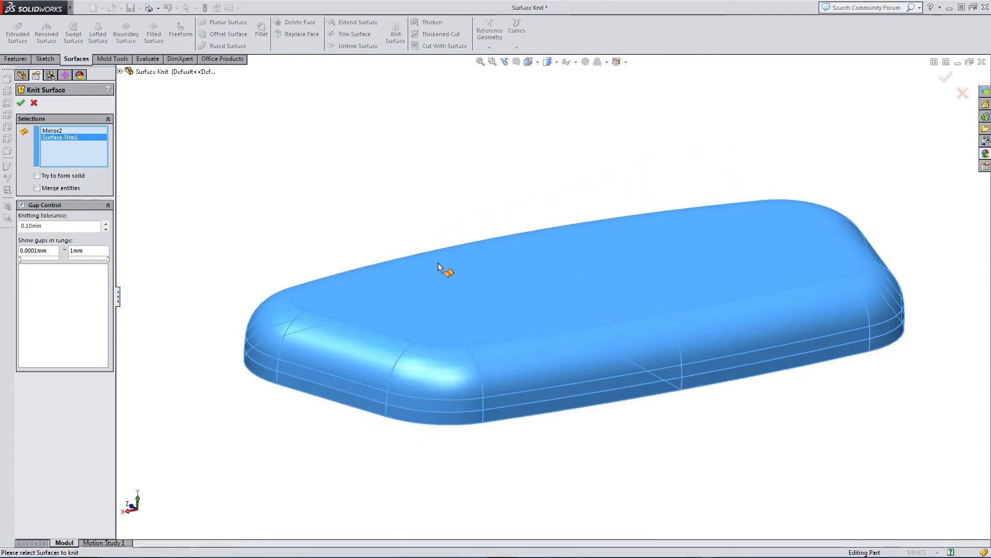
click(37, 188)
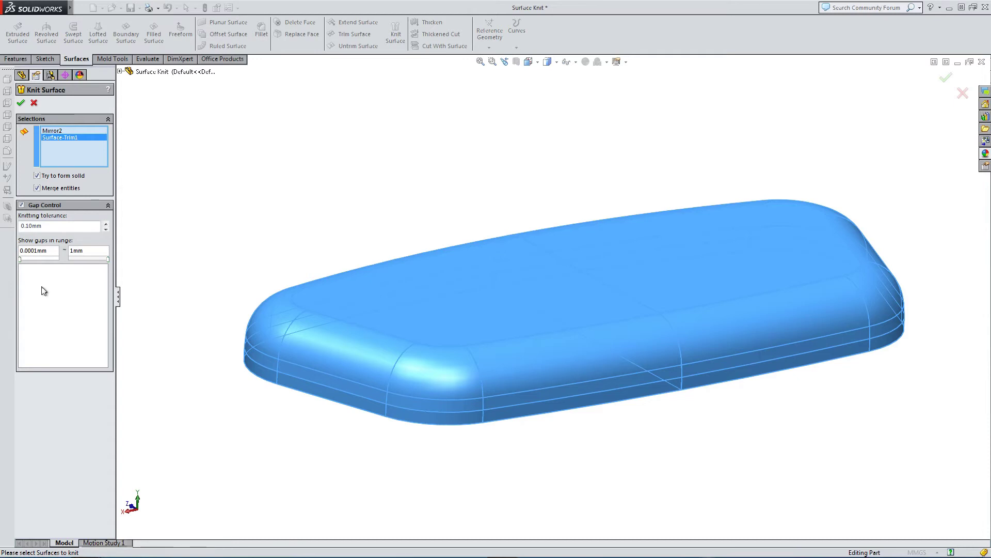
click(21, 104)
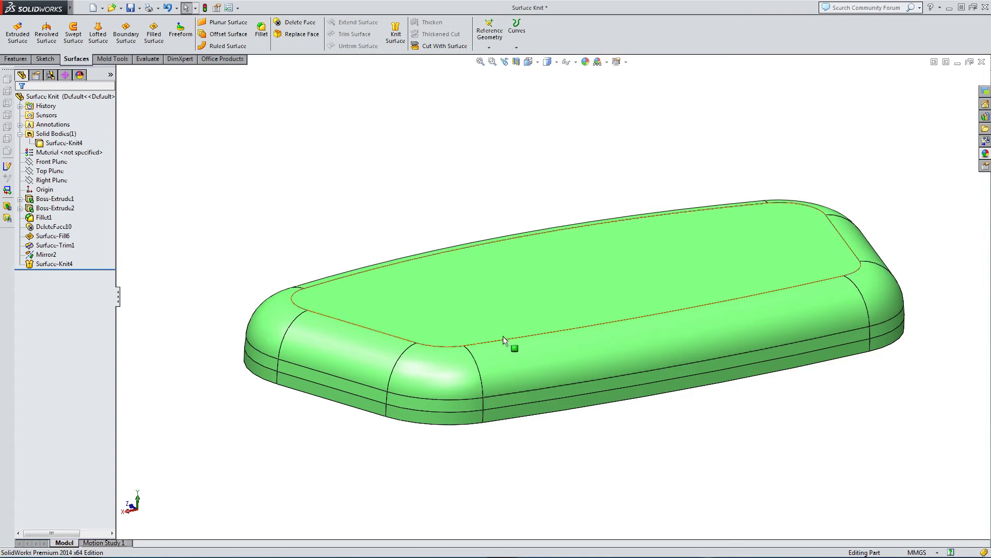
- Examine the knitted body's outer faces around the former seam and its flat underside
middle_drag(504, 340, 626, 454)
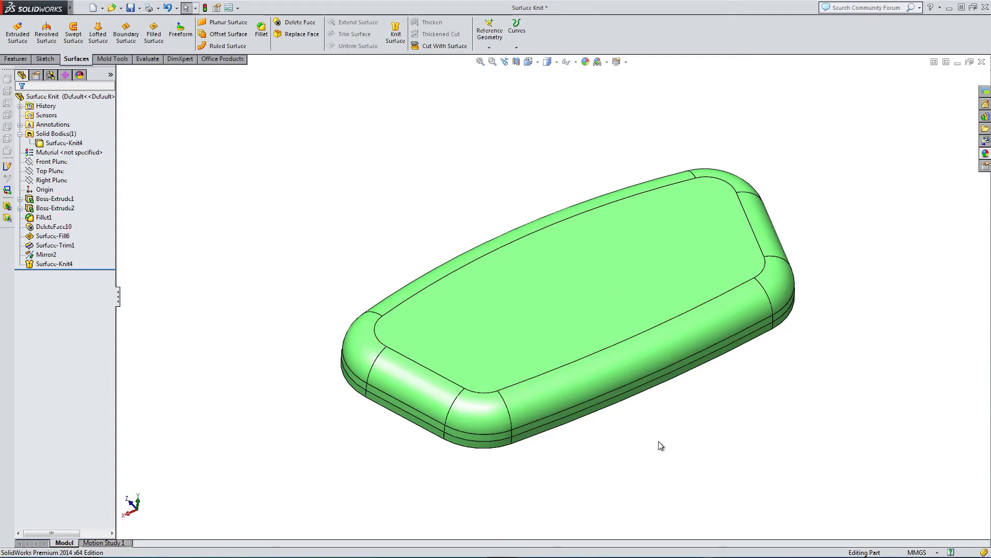
click(513, 361)
click(561, 400)
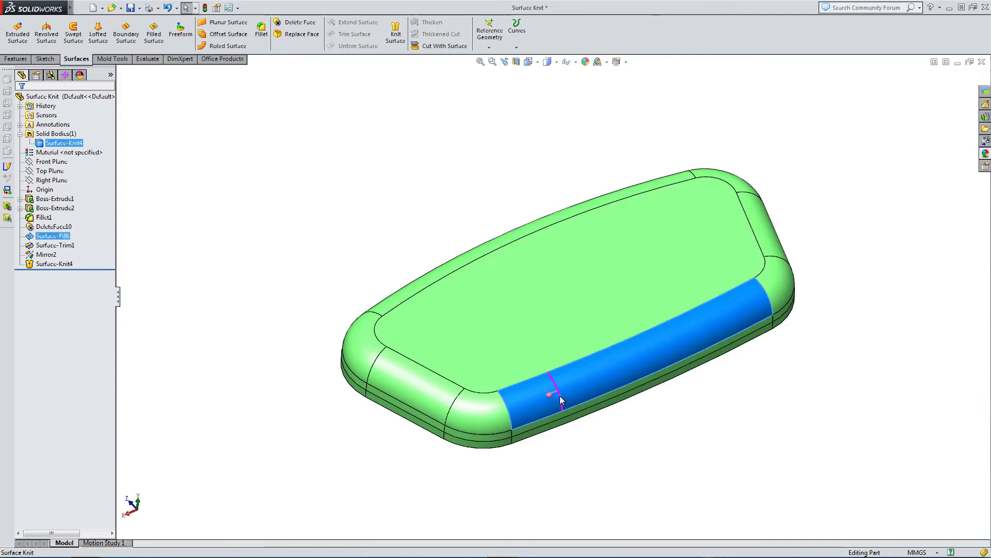
click(624, 448)
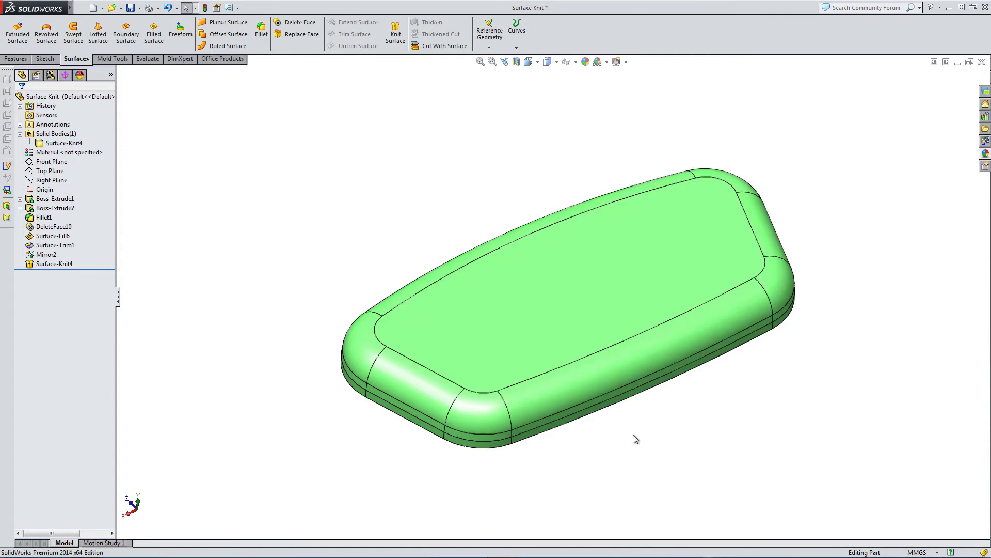
middle_drag(635, 439, 626, 248)
click(586, 306)
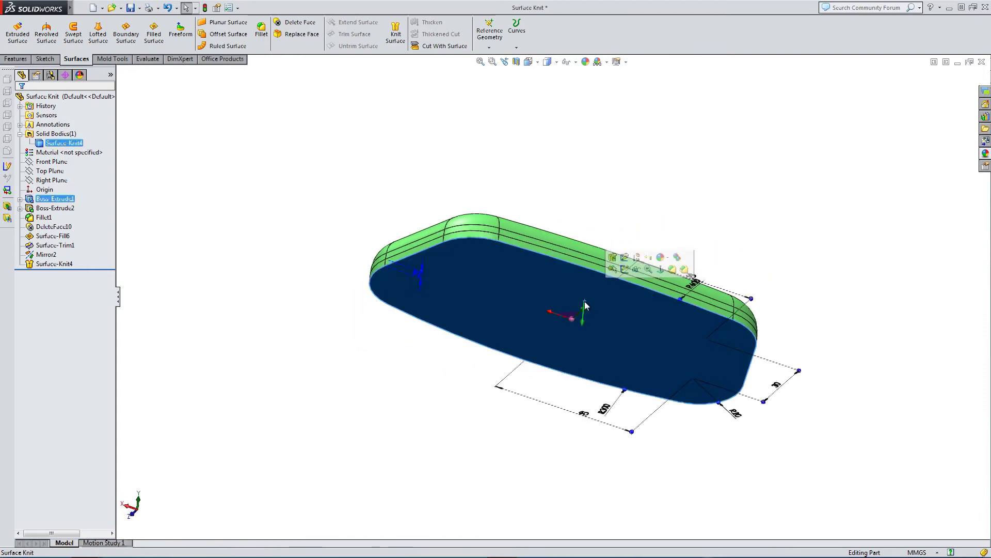
middle_drag(542, 269, 590, 449)
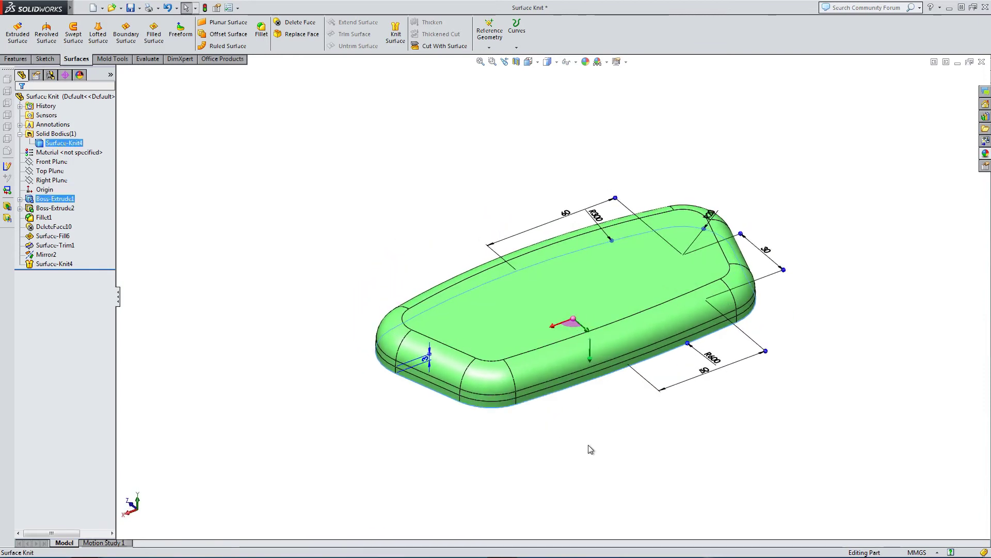
click(589, 449)
scroll(571, 283, down, 3)
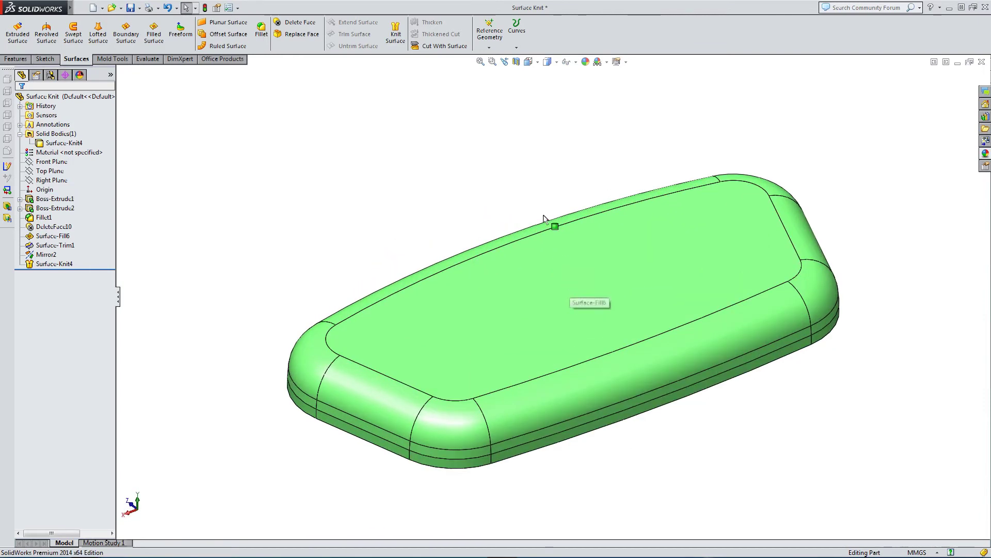
- Inspect the knitted body's interior with a section view offset -35 mm from the Front Plane, cancel it, and highlight the solid body
click(516, 62)
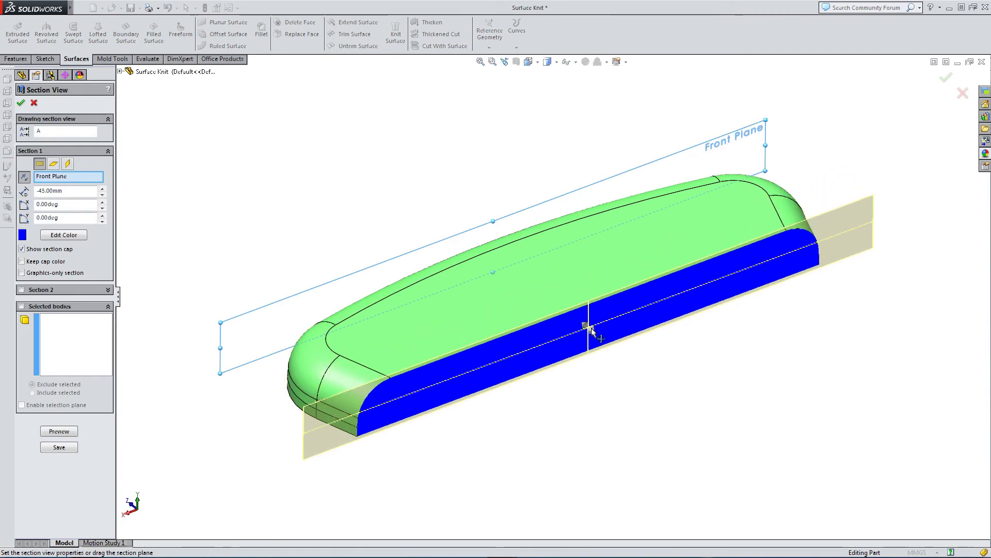
drag(591, 328, 564, 325)
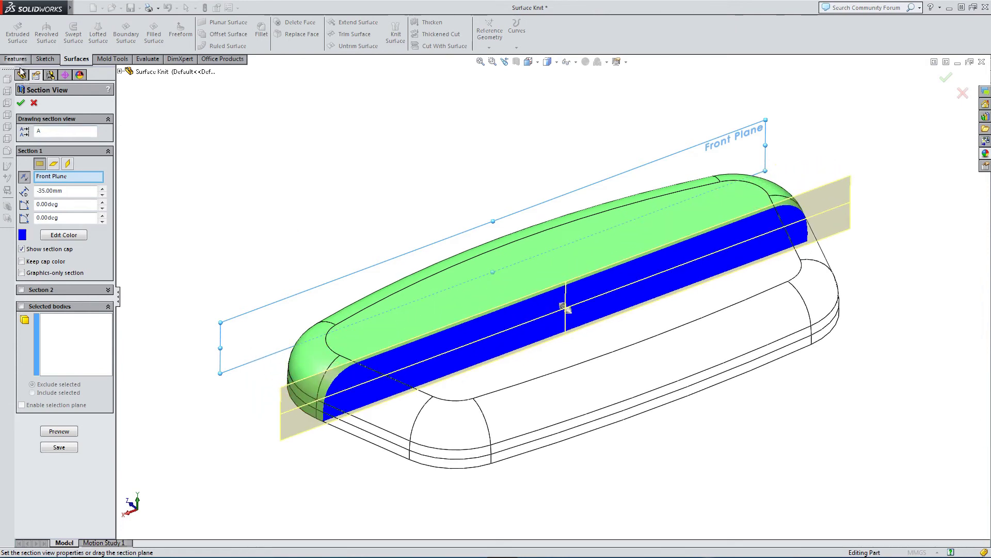
click(34, 102)
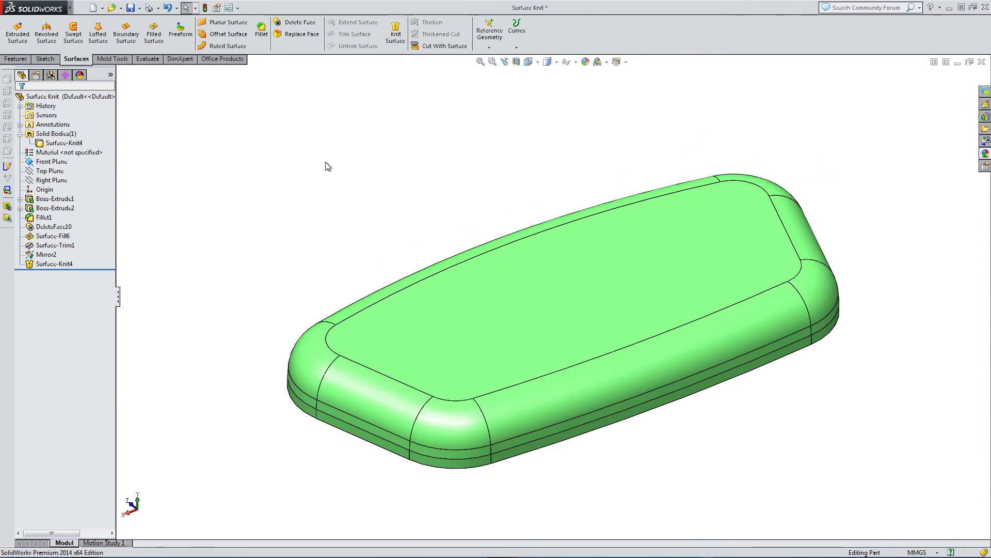
click(64, 144)
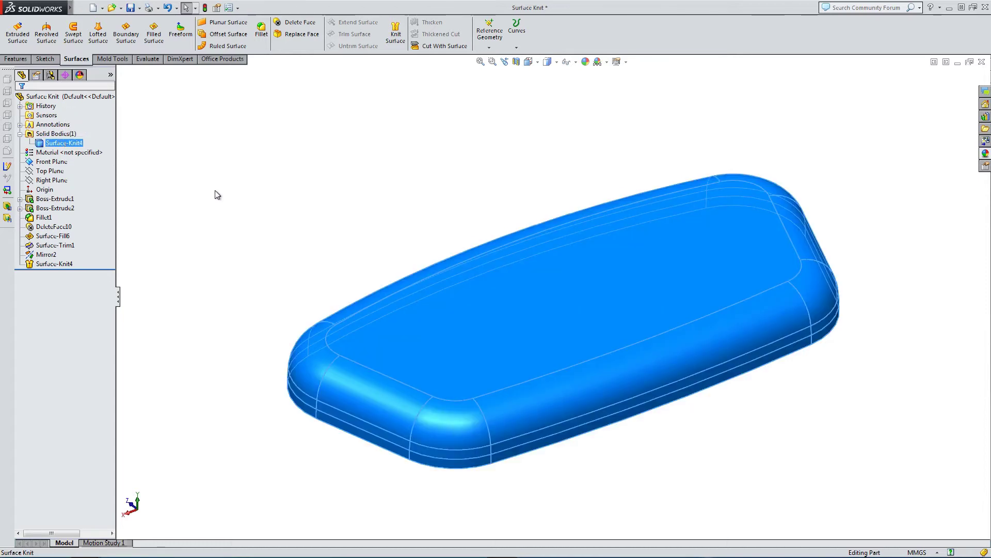
click(212, 192)
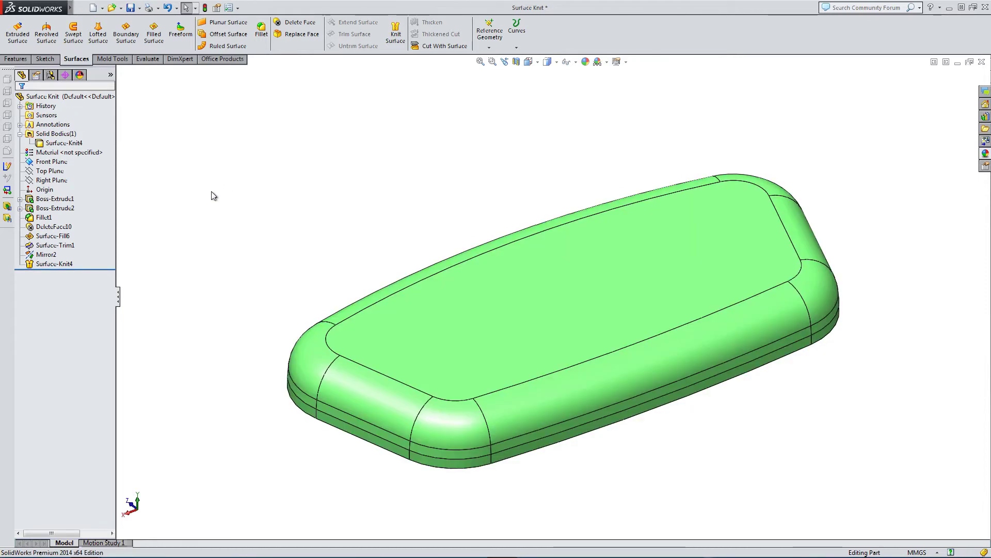
- Delete the knit feature that joins the two halves and highlight the separate surface bodies
click(57, 264)
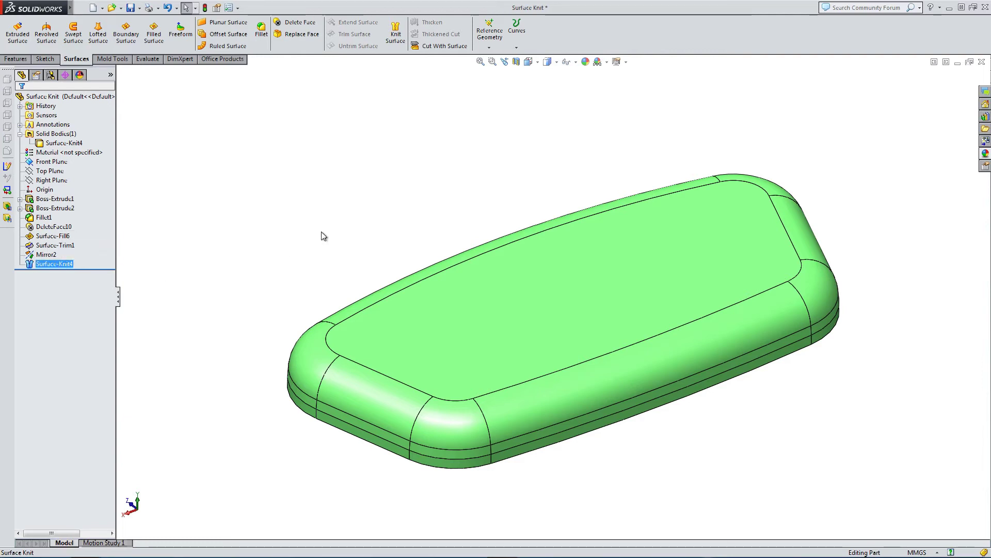
key(Delete)
key(Return)
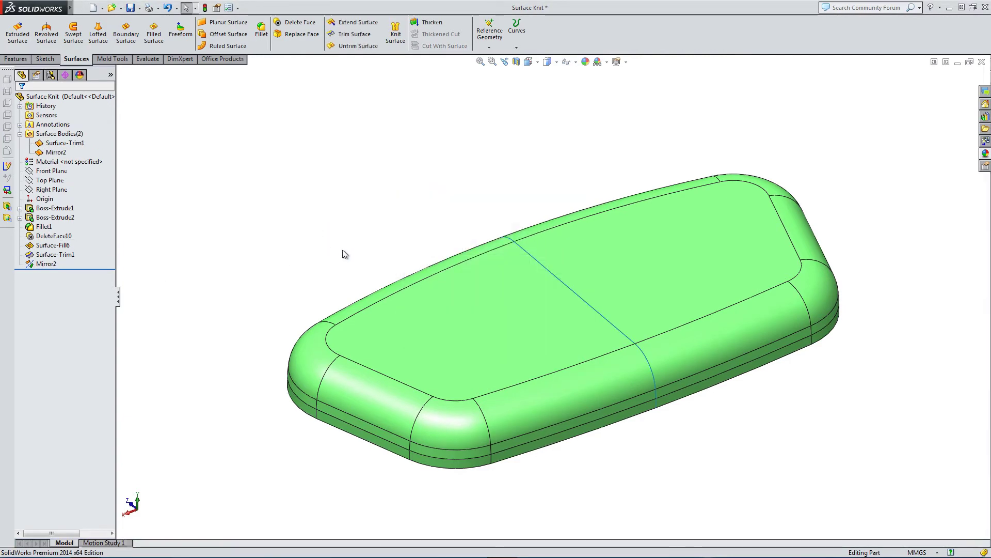
click(65, 143)
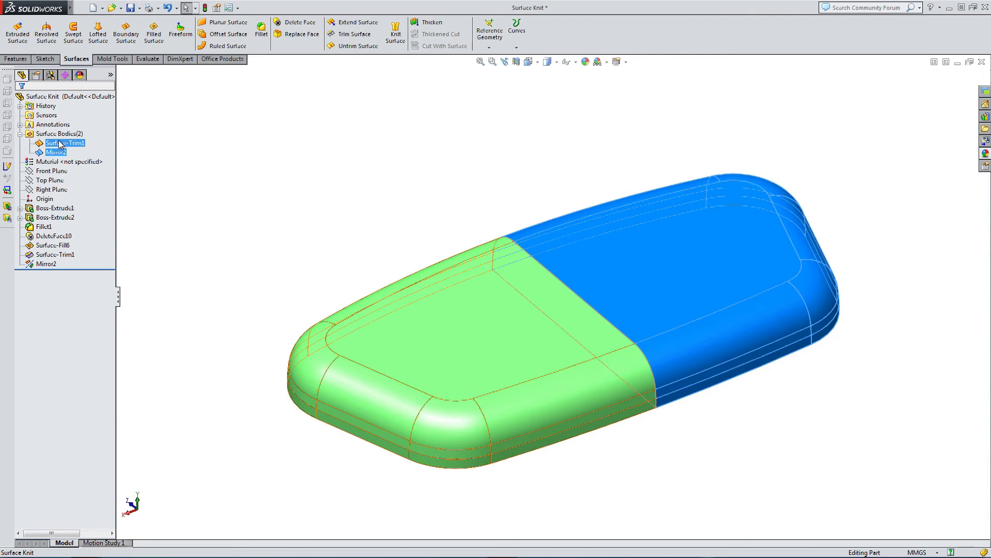
click(258, 221)
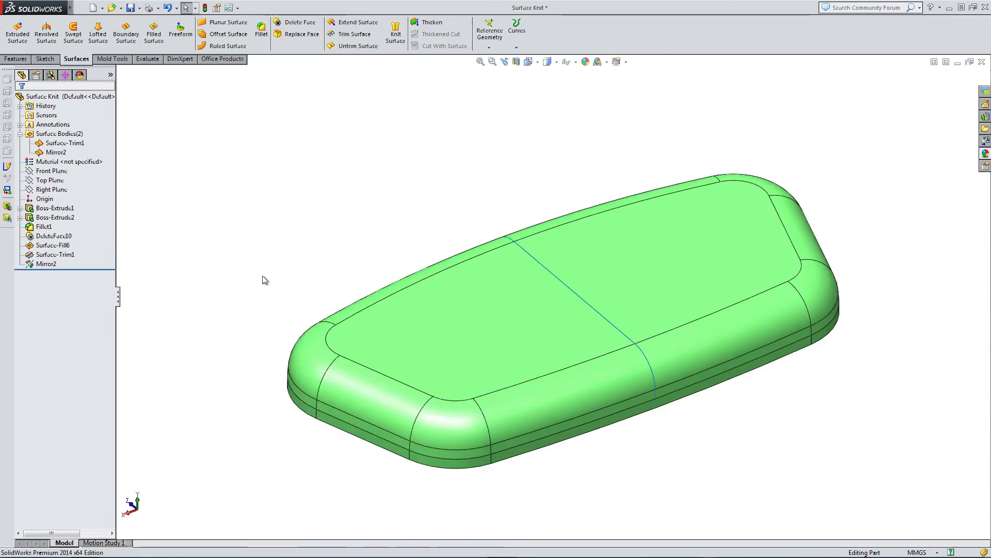
- Translate all faces of the trimmed half 0.10 mm along X, away from the mirrored half, with Move Face
key(f)
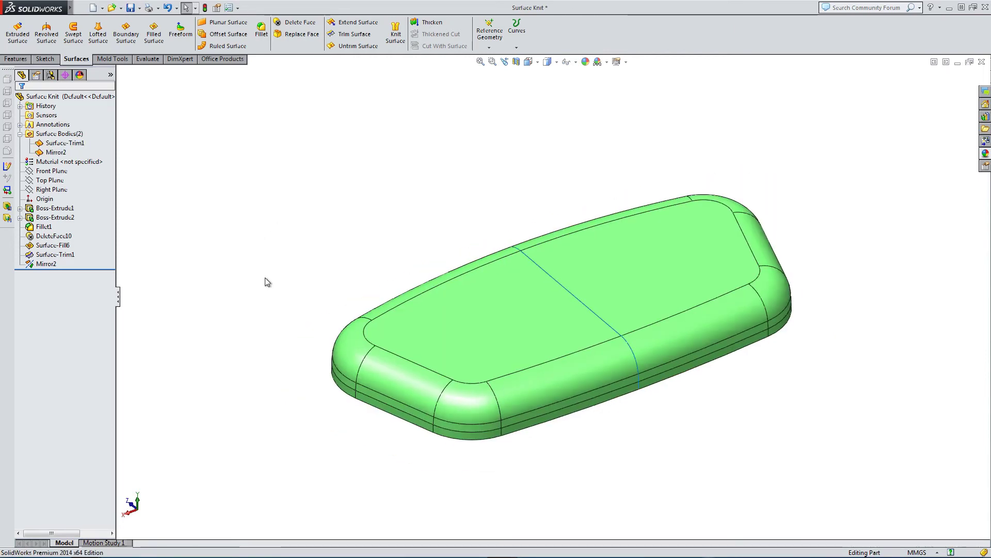
click(110, 60)
click(212, 45)
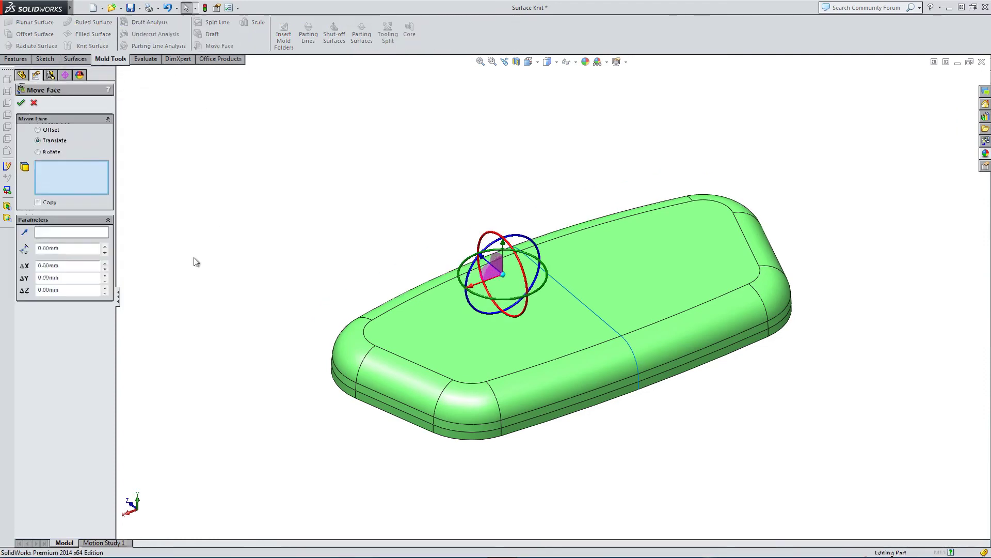
drag(272, 216, 646, 458)
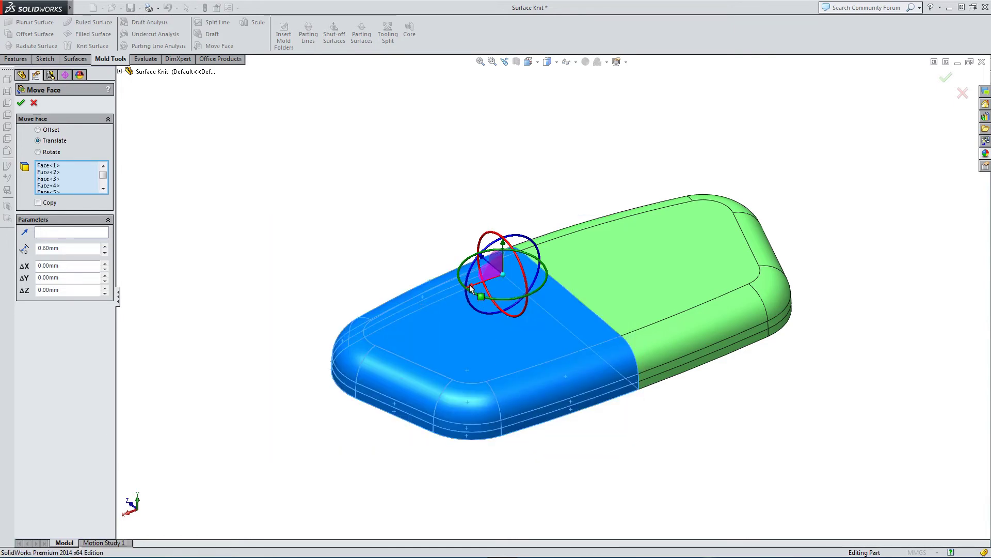
drag(471, 288, 391, 331)
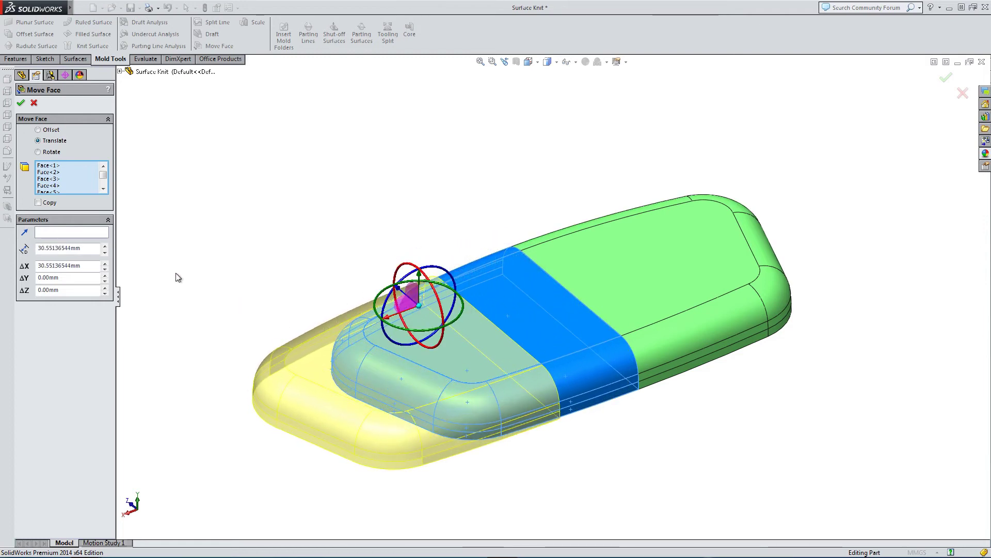
key(Tab)
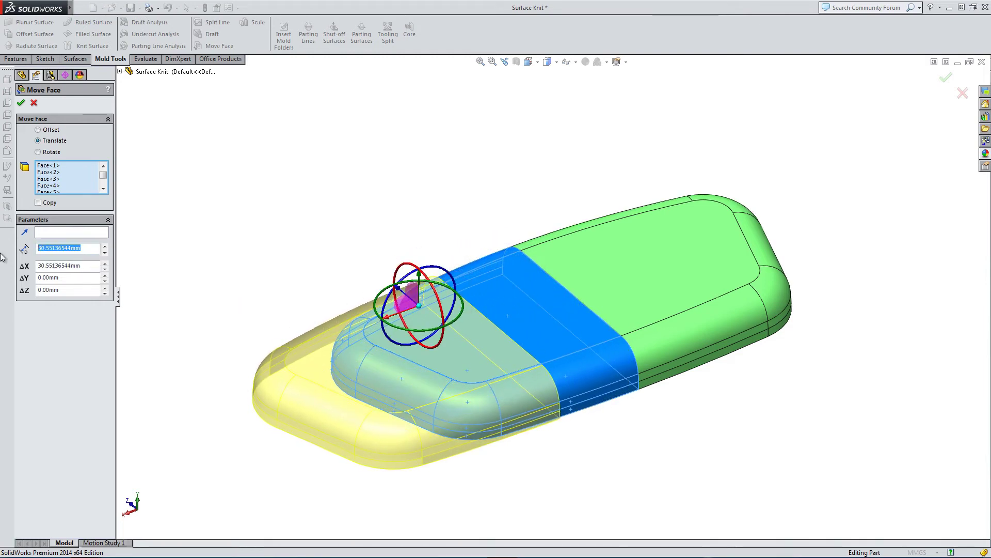
text(0.1)
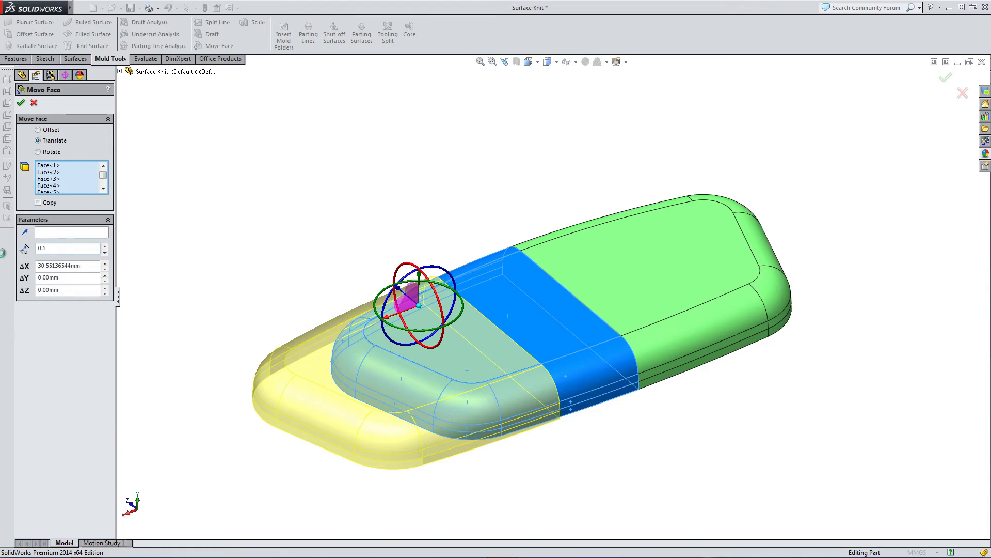
key(Return)
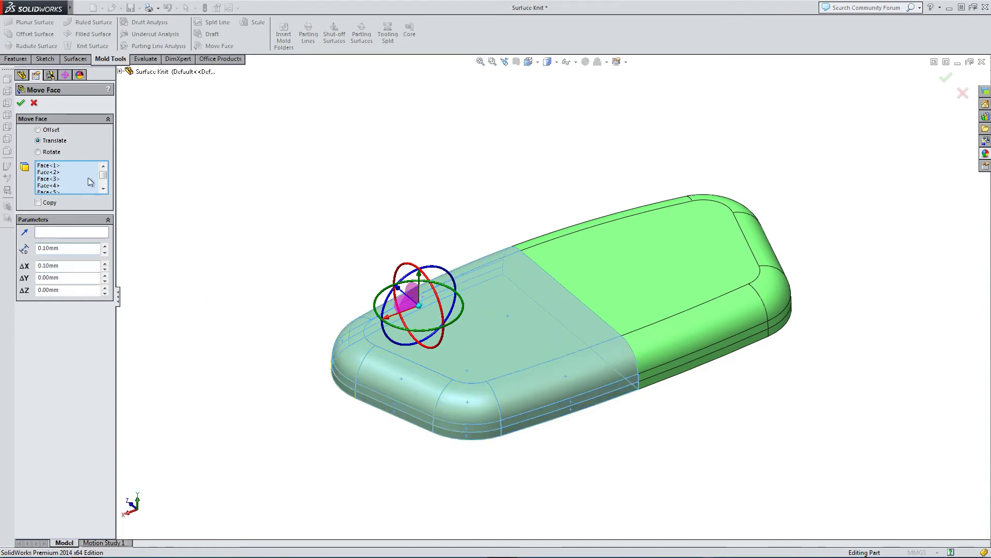
click(21, 103)
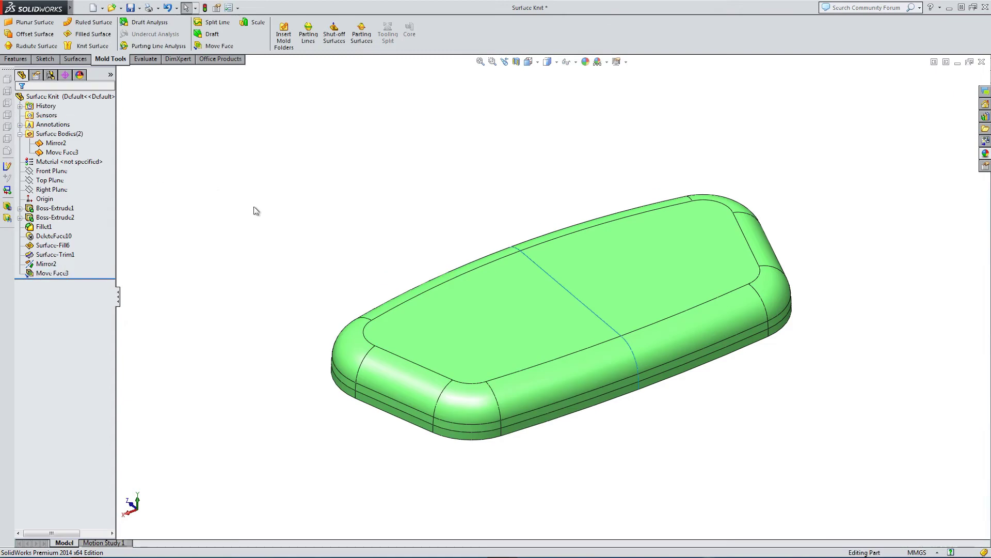
- Examine the gap between the moved half and the mirrored half up close in the front view
click(528, 62)
click(542, 102)
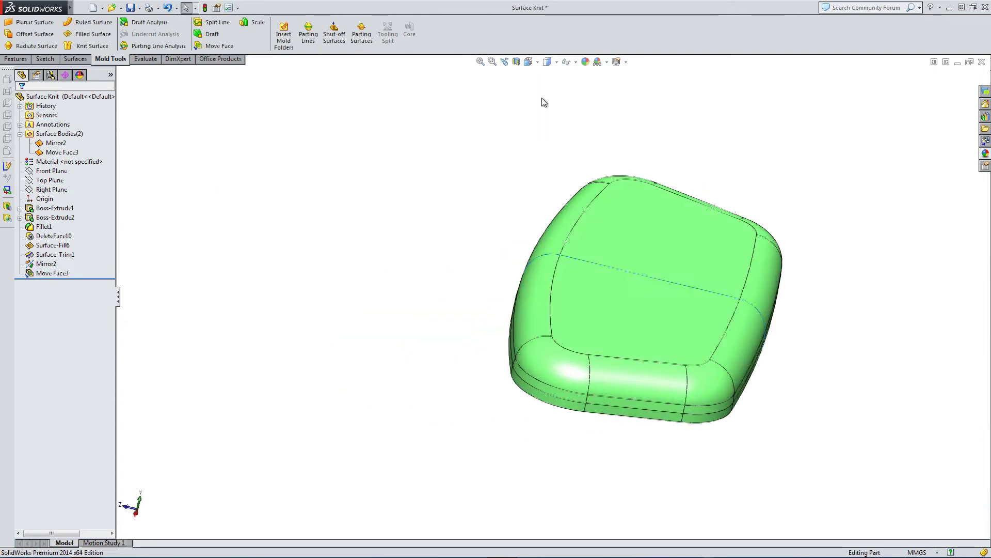
scroll(563, 305, down, 5)
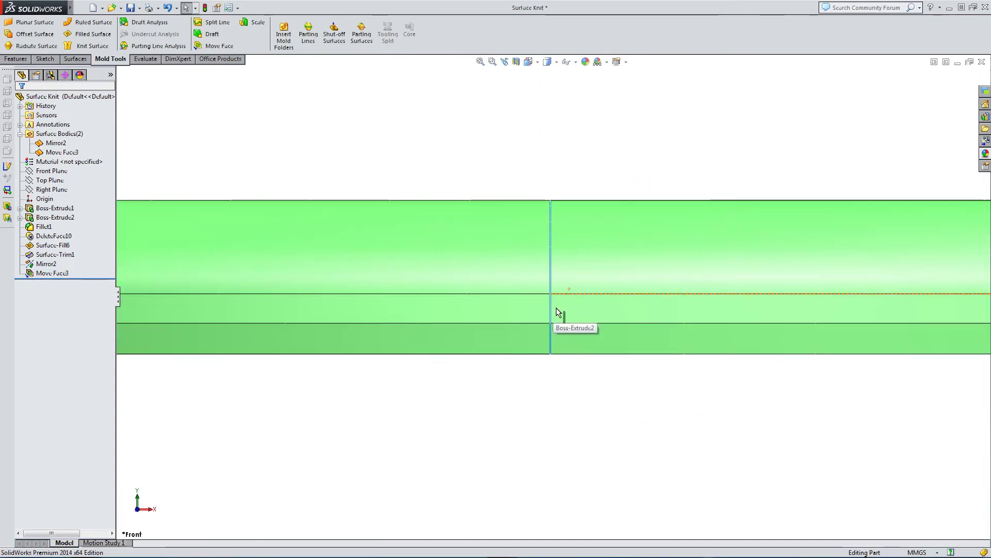
scroll(556, 310, down, 3)
scroll(553, 197, down, 2)
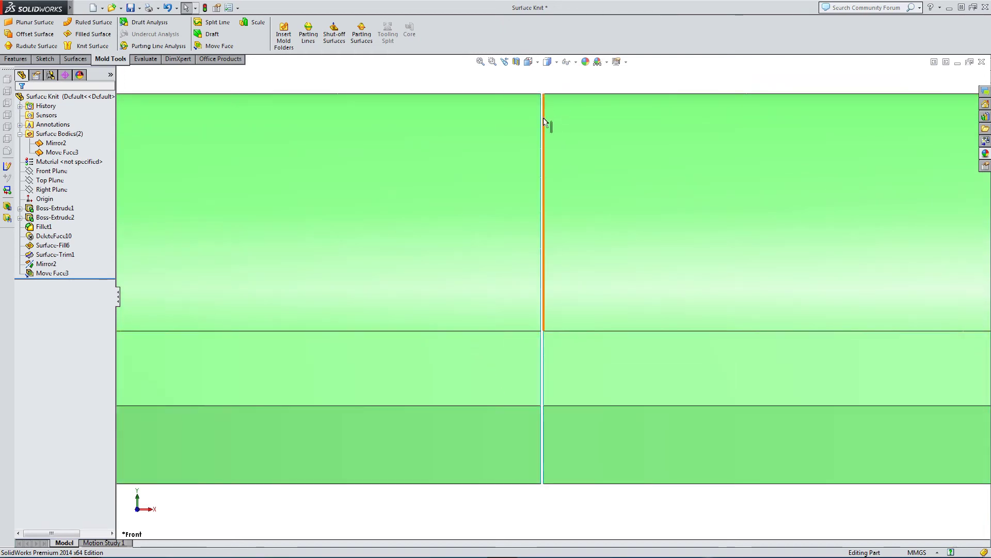
click(538, 461)
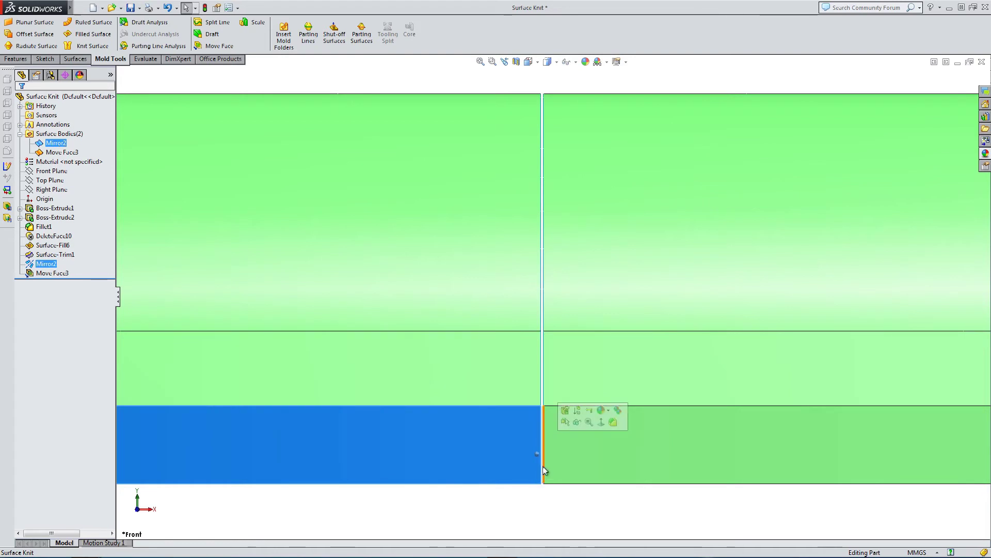
click(516, 511)
key(f)
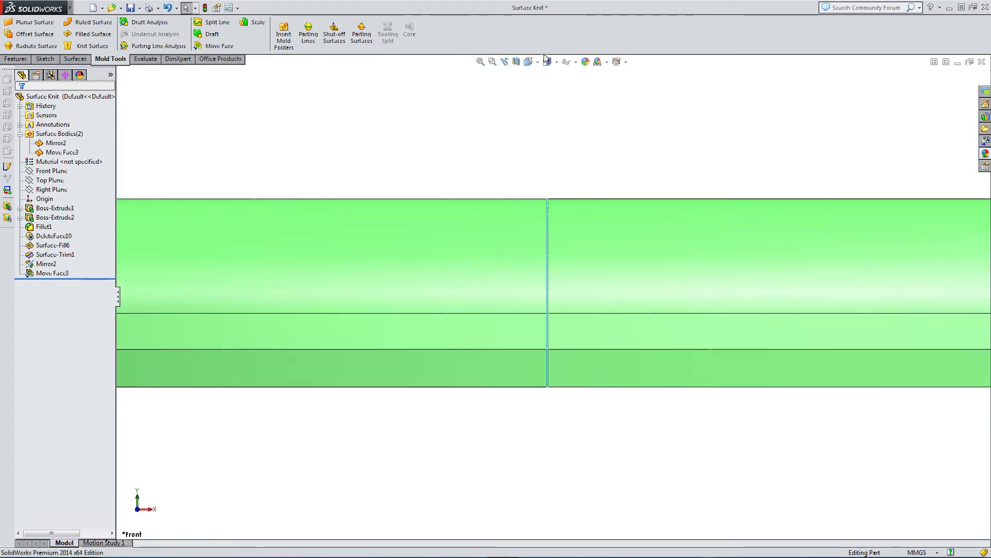
- Set up a Knit Surface of the mirrored and moved halves in isometric view, with Try to form solid and Merge entities enabled
click(547, 62)
click(579, 88)
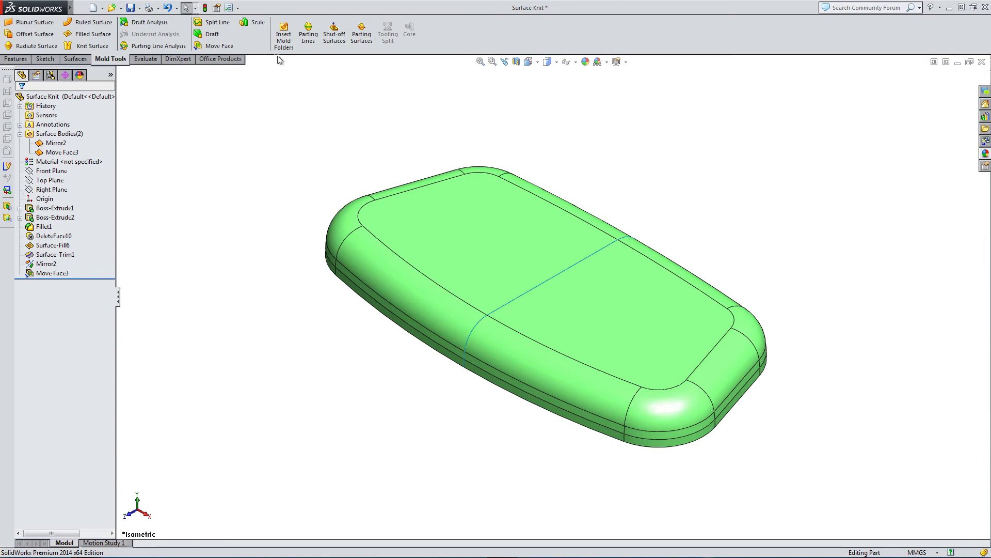
click(77, 59)
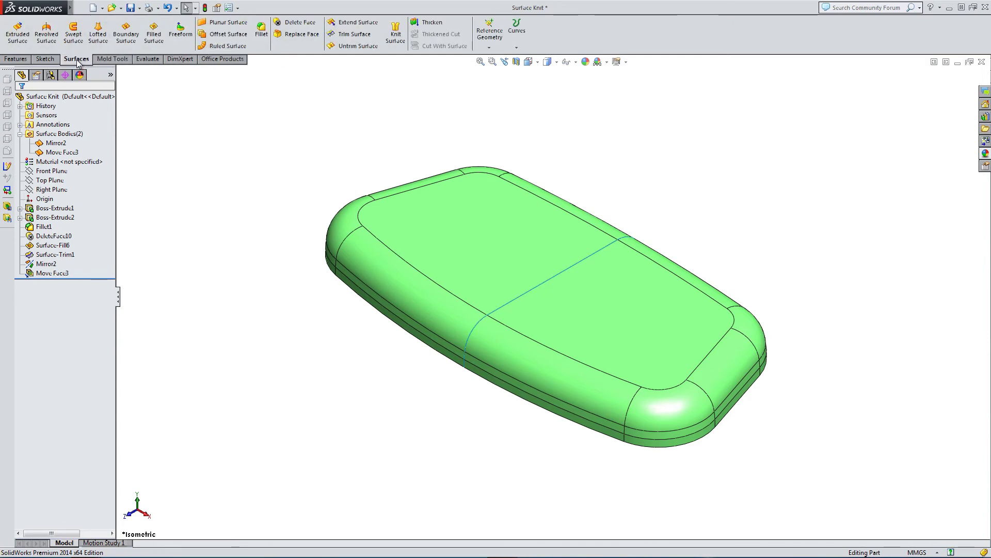
click(403, 31)
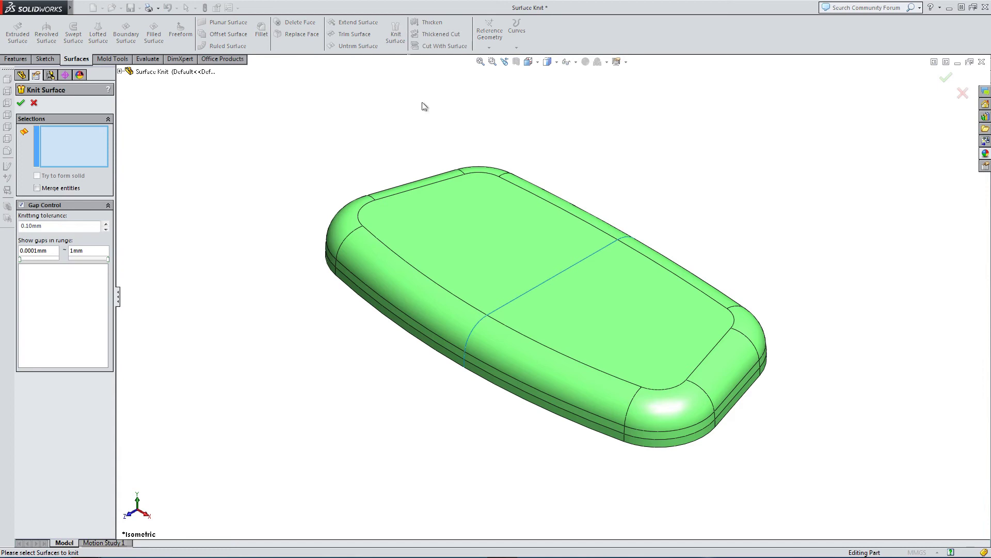
click(491, 266)
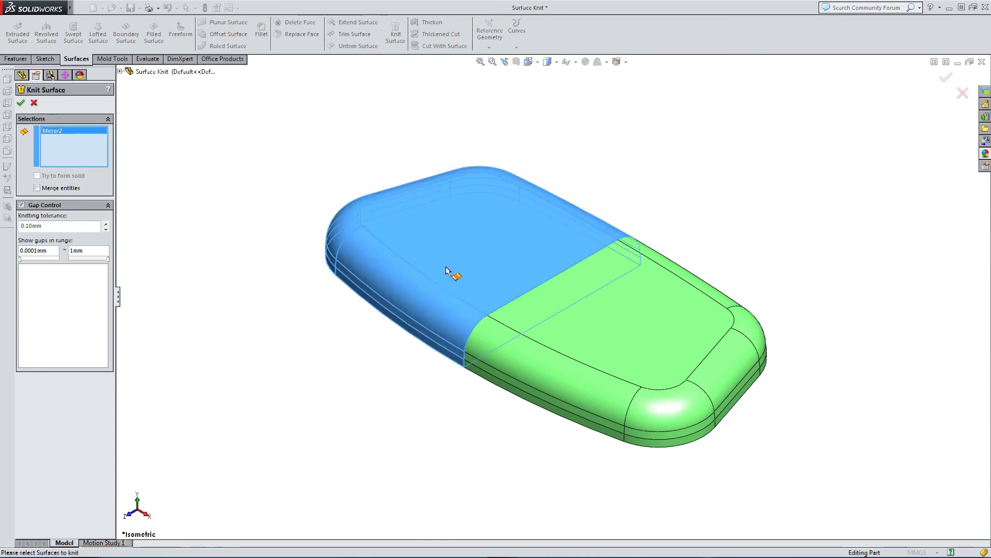
click(609, 328)
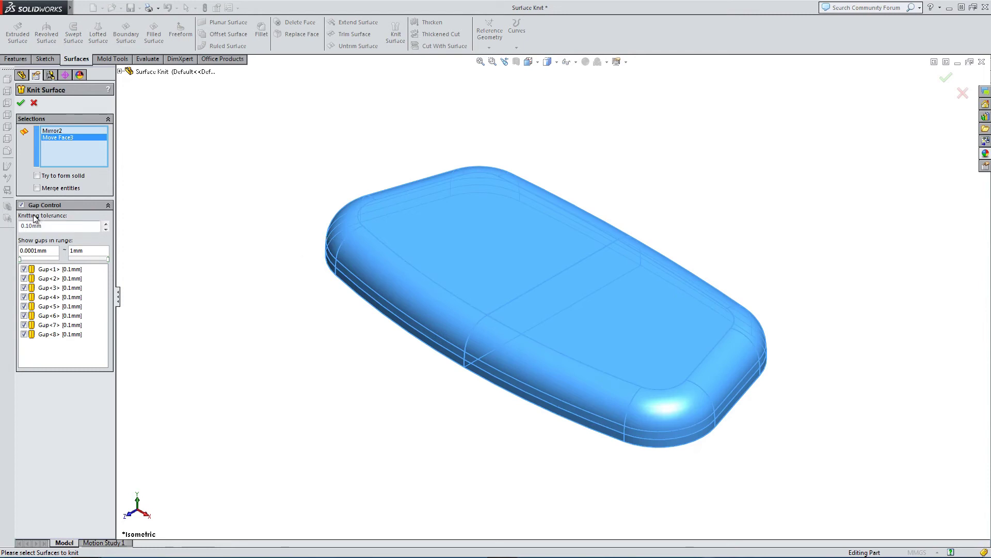
click(37, 176)
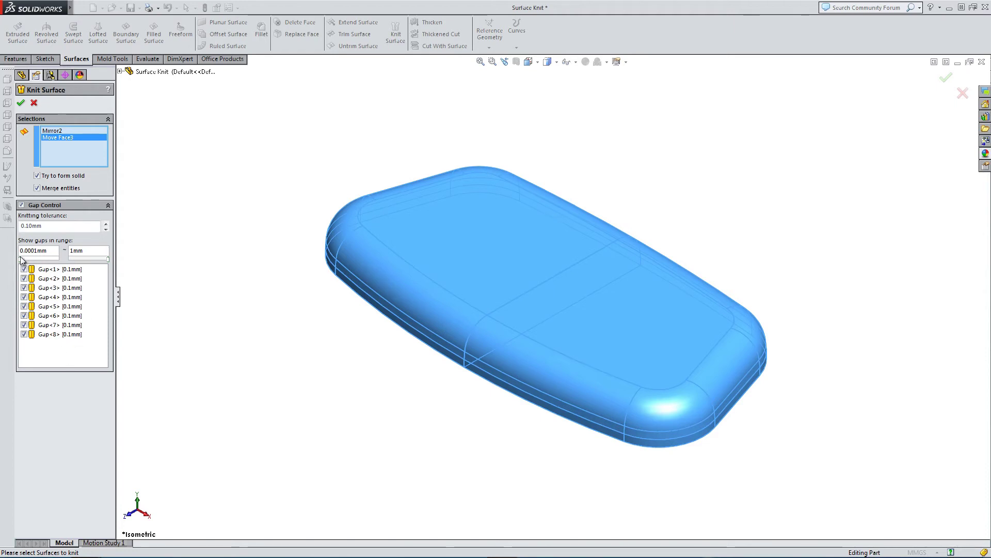
- Lower the displayed gap range's upper limit to 0.1 mm, restore it to 1 mm, and accept the knit
mouse_move(21, 261)
mouse_down()
mouse_move(63, 260)
mouse_move(19, 261)
mouse_up()
drag(107, 259, 71, 262)
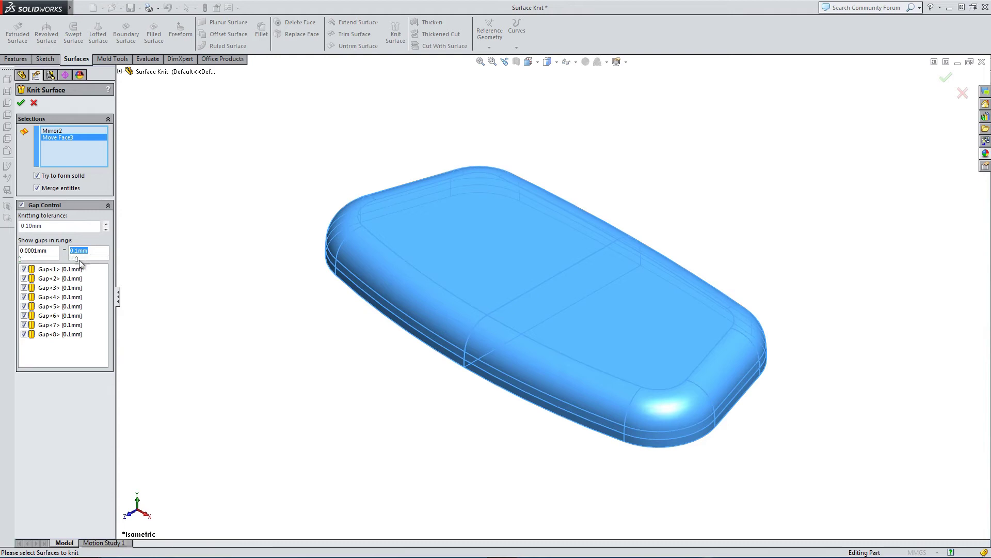
drag(72, 261, 110, 263)
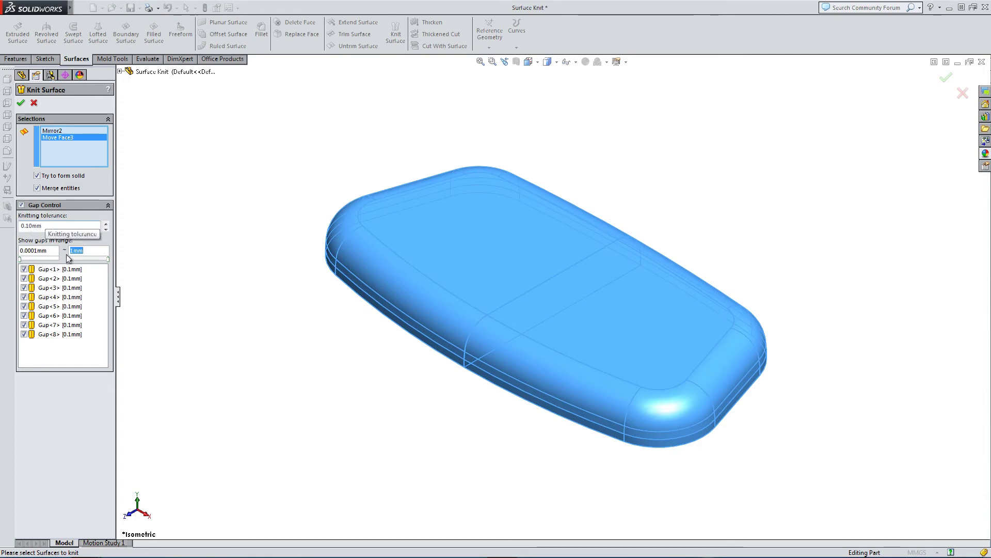
click(21, 104)
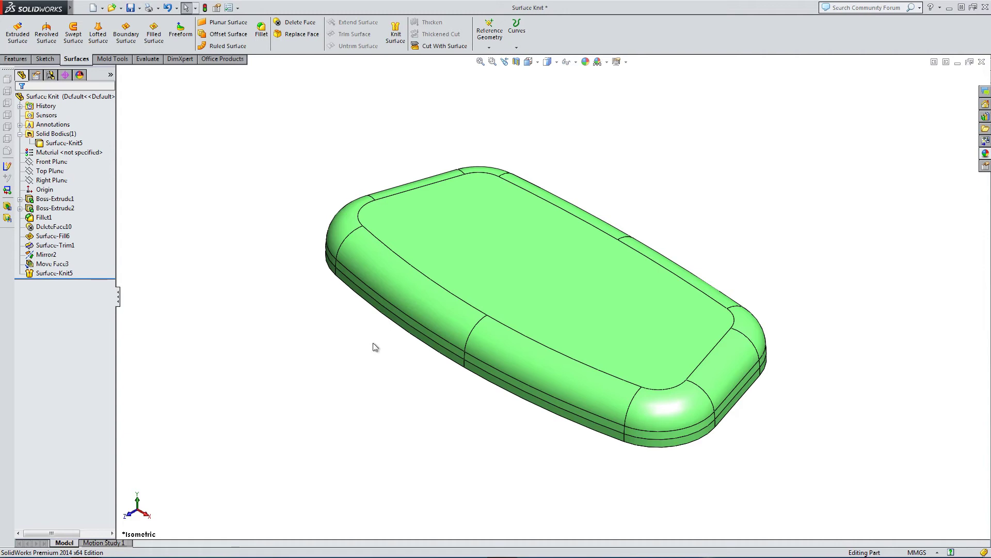
- Highlight the side faces on both halves and the top face of the knitted solid, and clear the selection
click(418, 299)
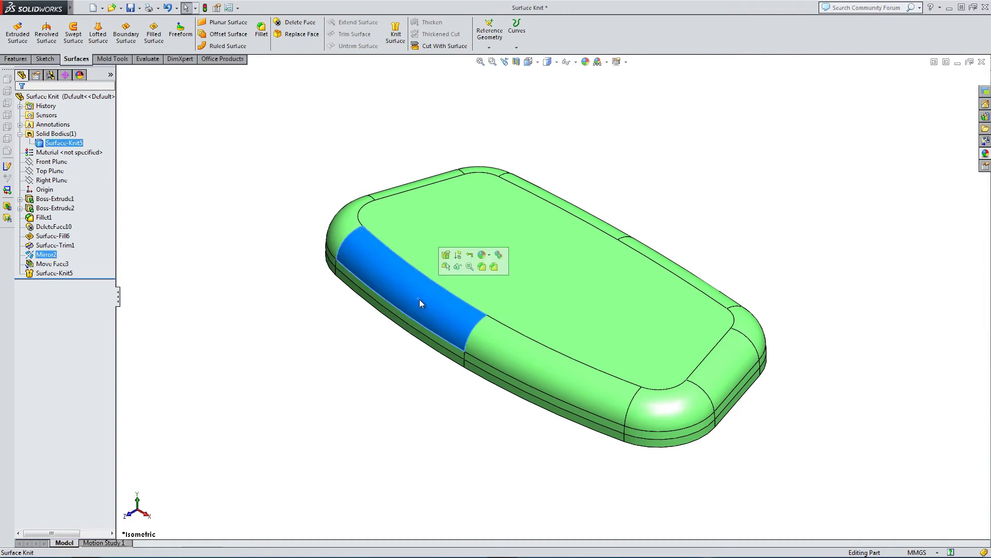
click(514, 343)
click(494, 247)
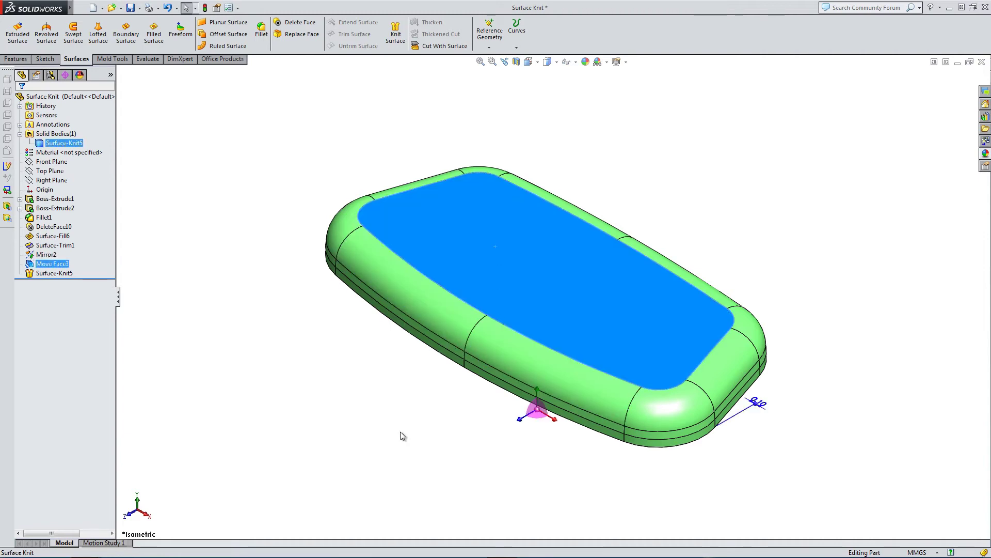
click(368, 411)
- Examine the knitted seam between the two halves up close from the front, checking whether the adjacent faces meet
click(527, 63)
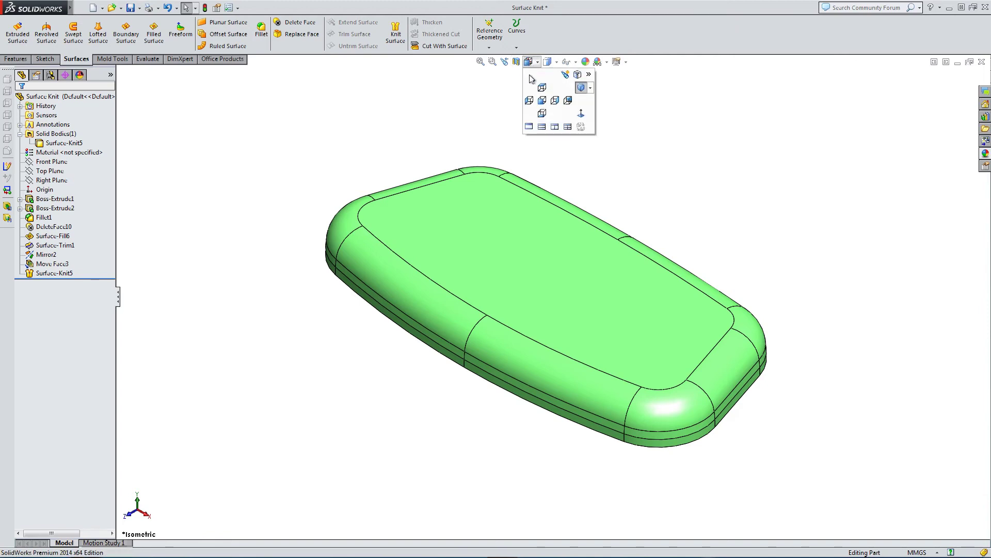
click(541, 101)
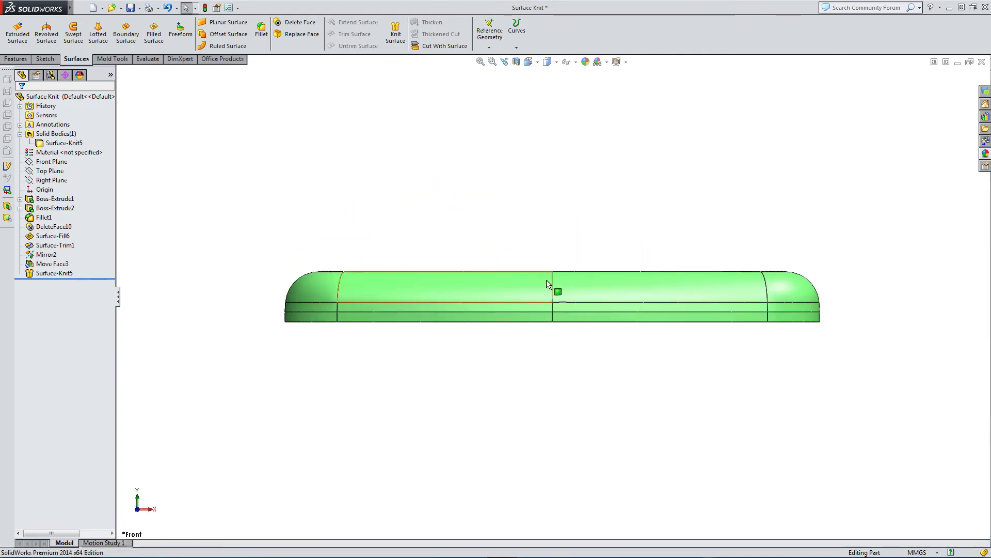
scroll(553, 325, down, 8)
scroll(566, 310, down, 5)
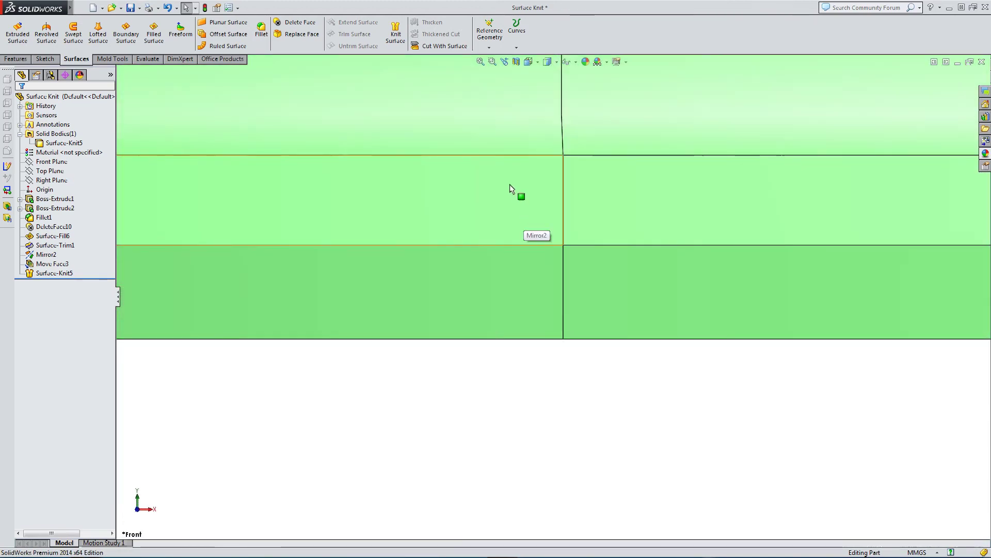
scroll(536, 179, down, 3)
mouse_move(528, 177)
middle_down()
mouse_move(556, 188)
mouse_move(564, 206)
middle_up()
scroll(569, 283, down, 4)
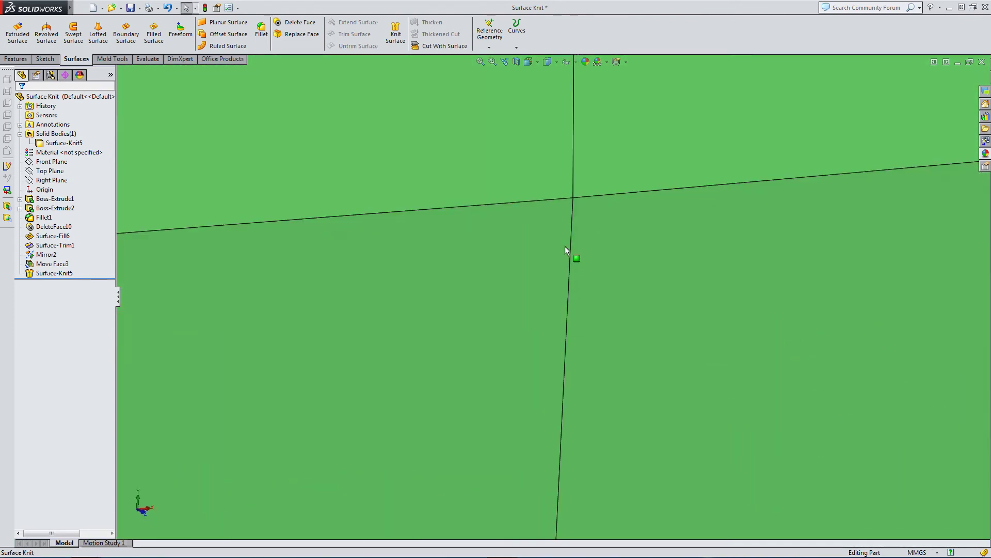
click(561, 227)
click(606, 236)
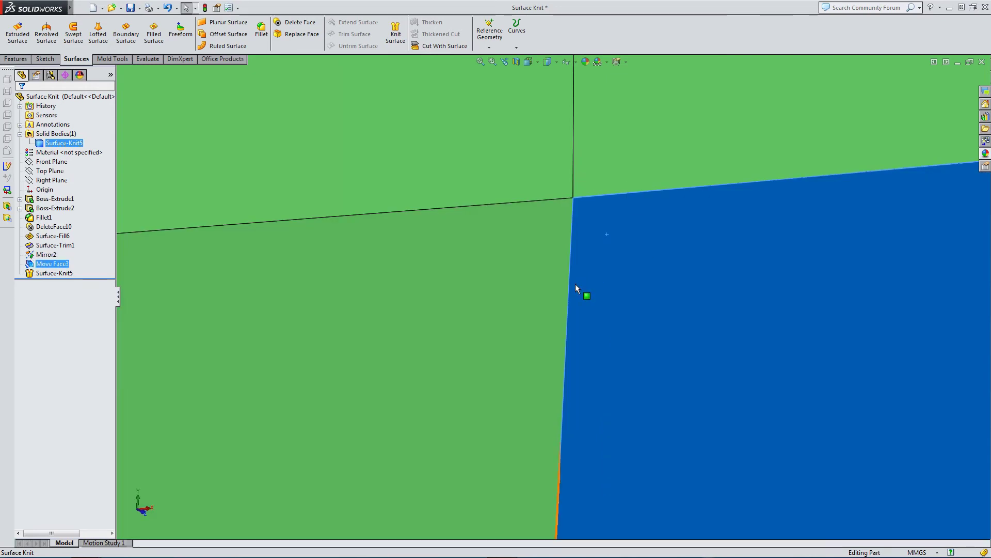
scroll(574, 284, up, 1)
scroll(568, 284, up, 6)
middle_drag(527, 222, 480, 274)
scroll(574, 245, up, 6)
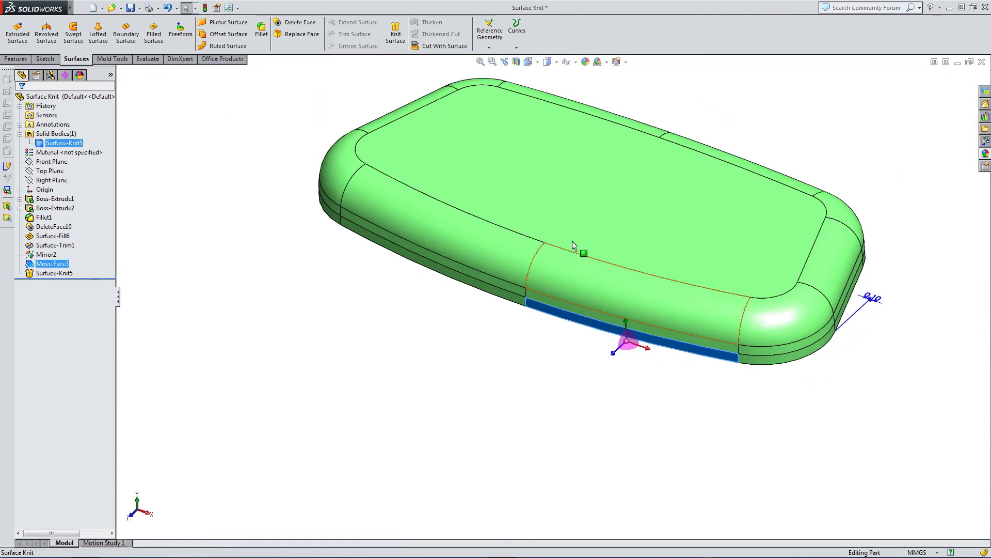
click(694, 148)
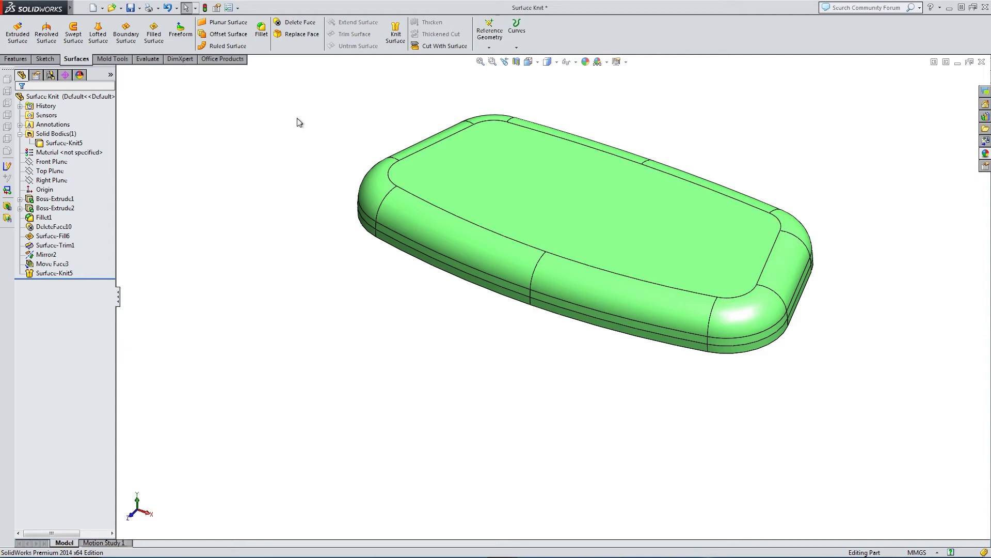
- Delete the knit feature at the end of the feature history
click(40, 274)
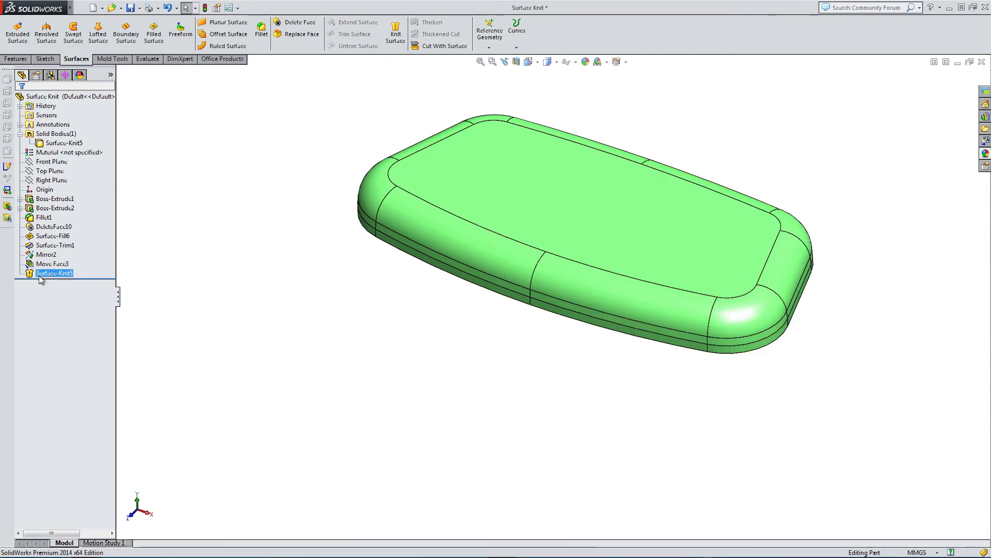
key(Delete)
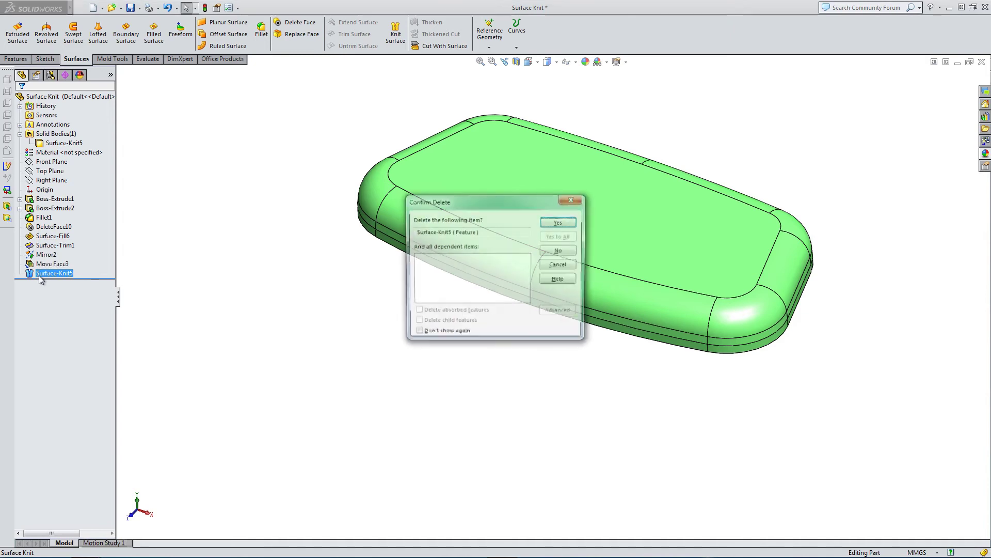
key(Return)
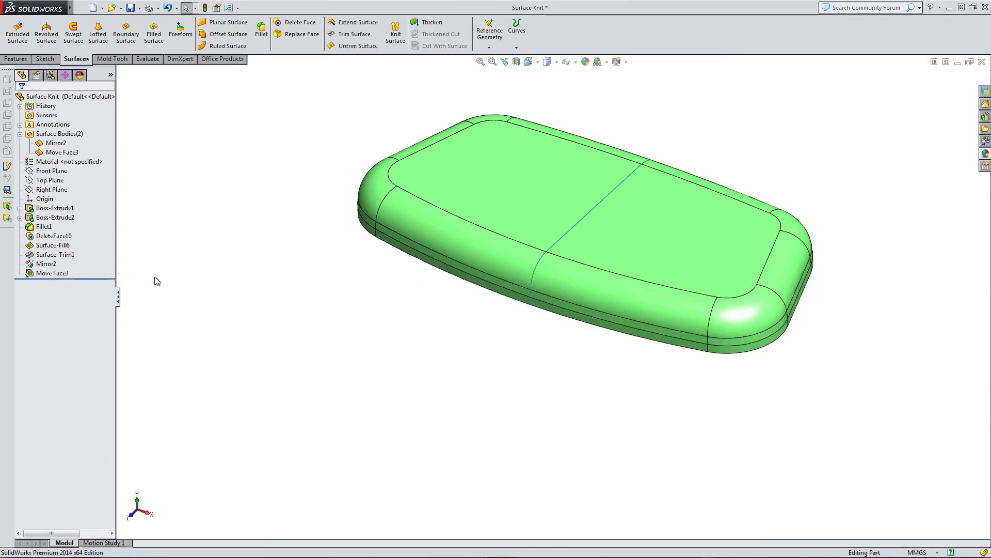
- Edit the Move Face feature to translate the half 0.60 mm along X, previewing the gap in the top view
click(39, 275)
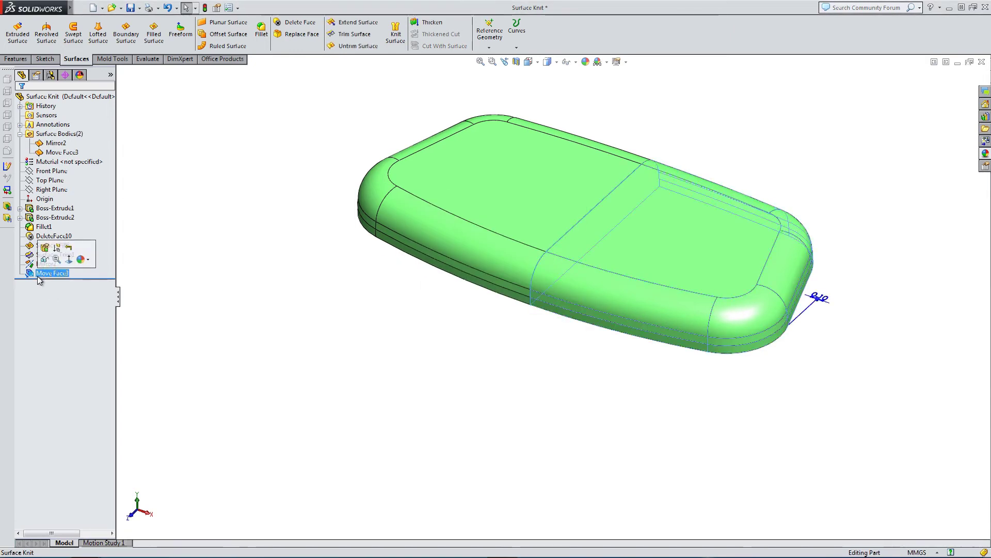
click(44, 247)
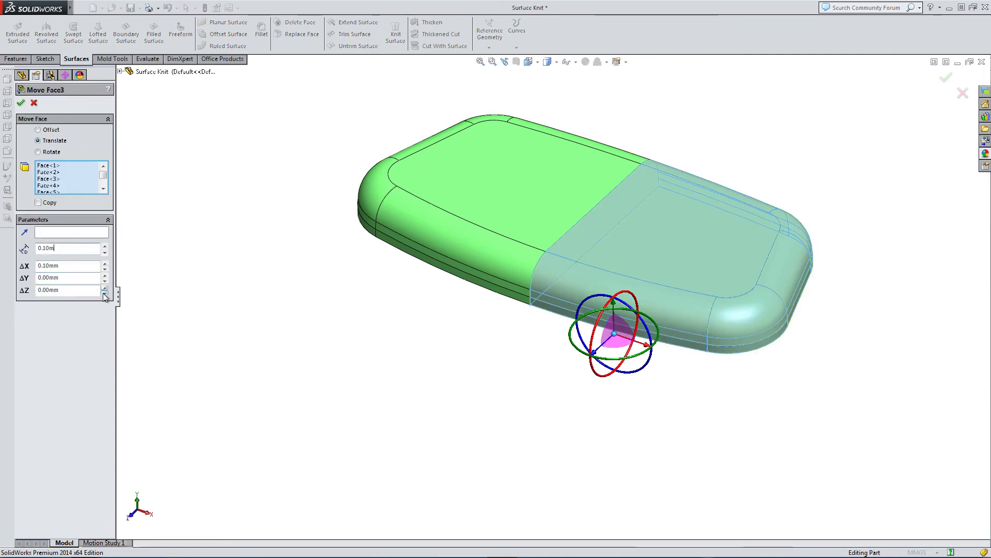
key(BackSpace)
key(BackSpace)
key(BackSpace)
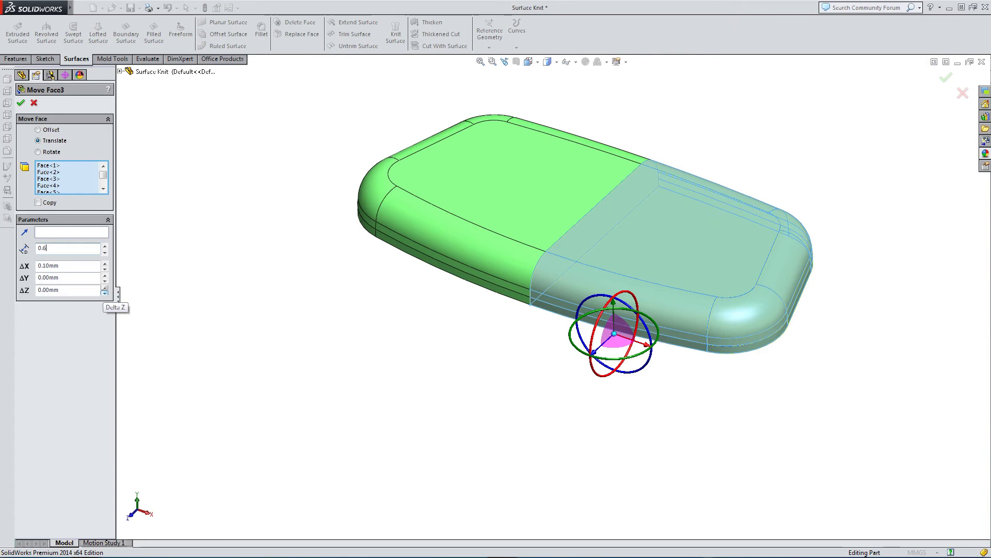
text(6)
key(Return)
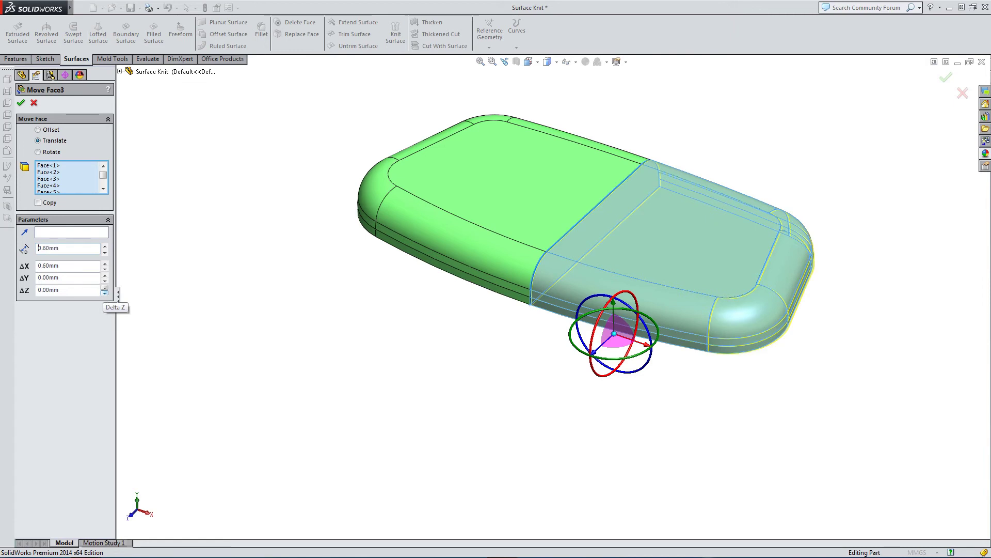
click(529, 62)
click(542, 85)
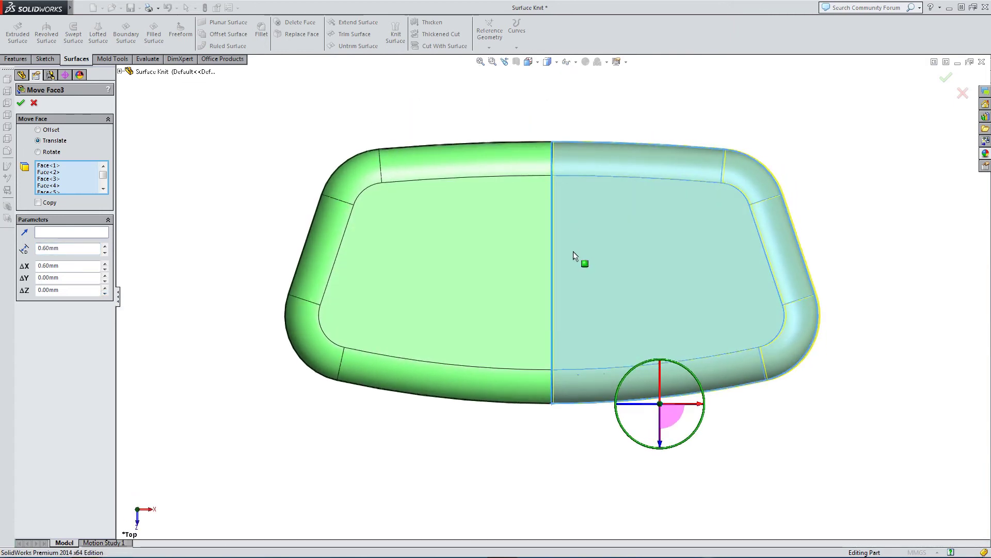
scroll(557, 225, down, 4)
scroll(556, 226, up, 2)
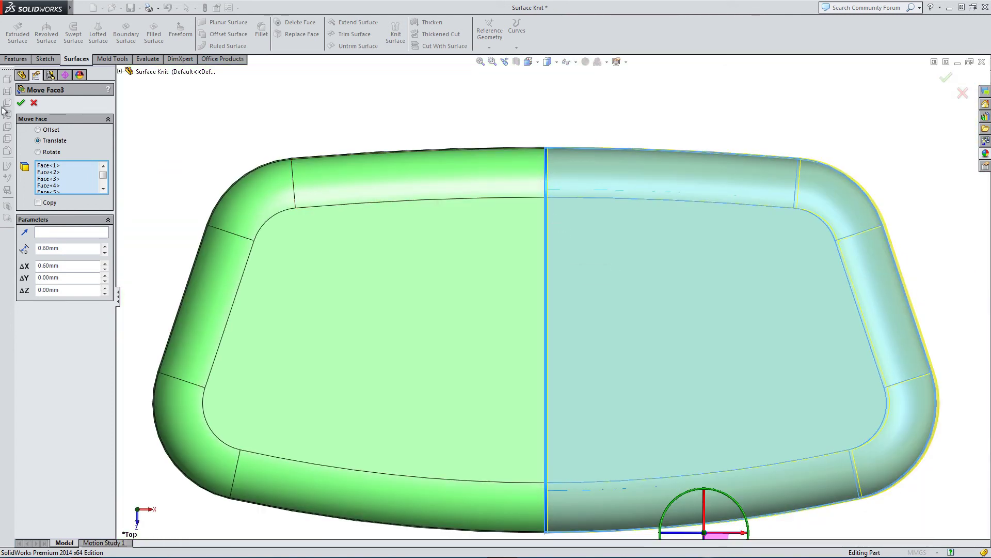
click(21, 103)
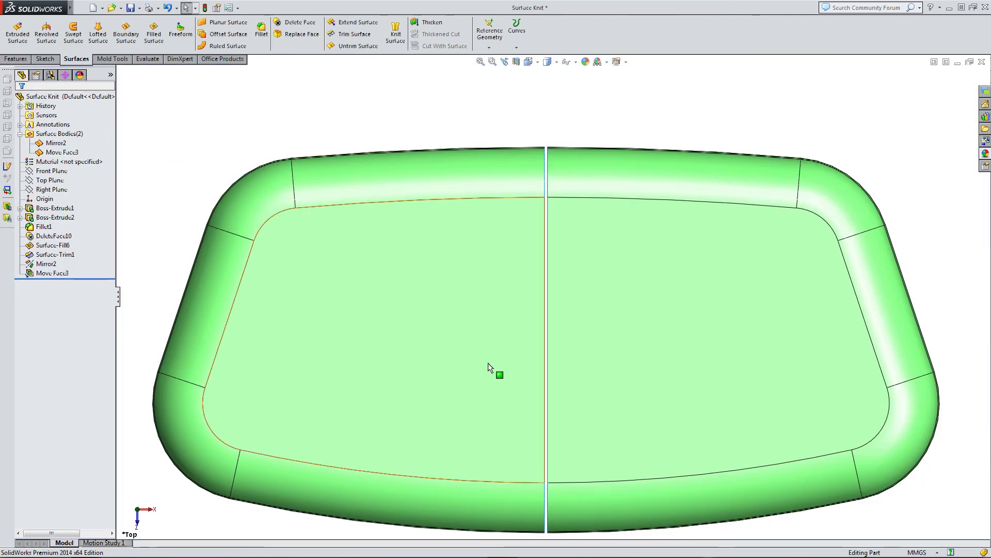
- Set up a Knit Surface of the two separated halves with Merge entities enabled
scroll(536, 489, up, 2)
scroll(538, 472, down, 6)
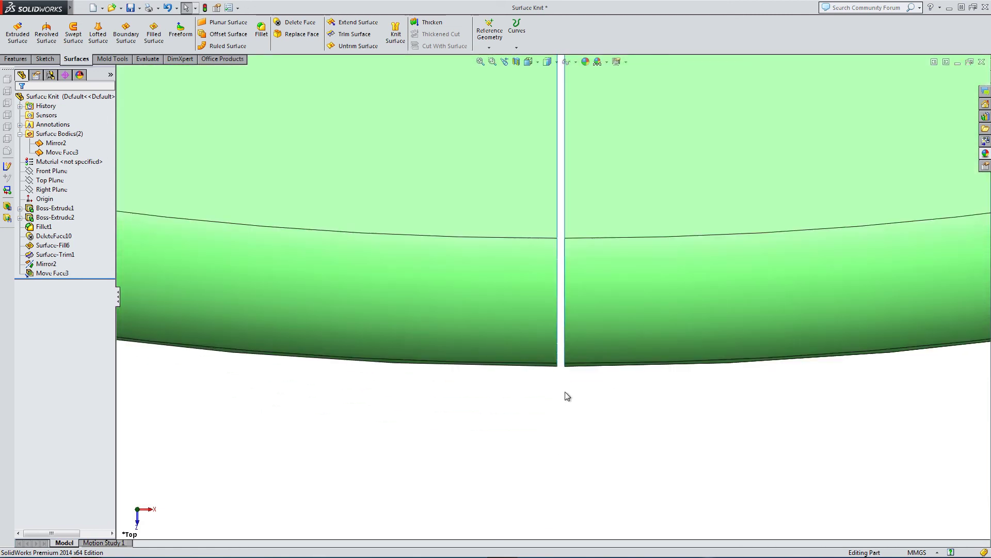
scroll(564, 401, up, 6)
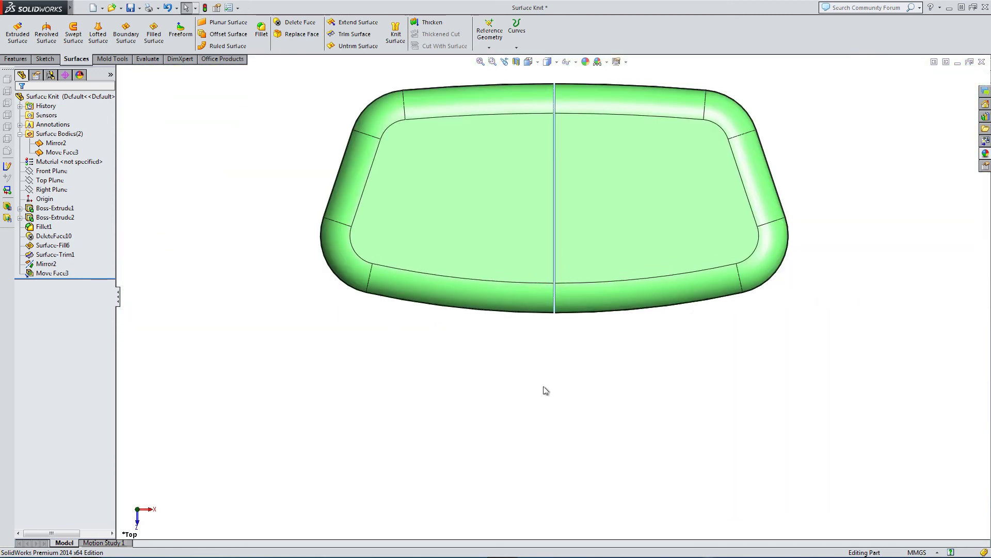
click(529, 61)
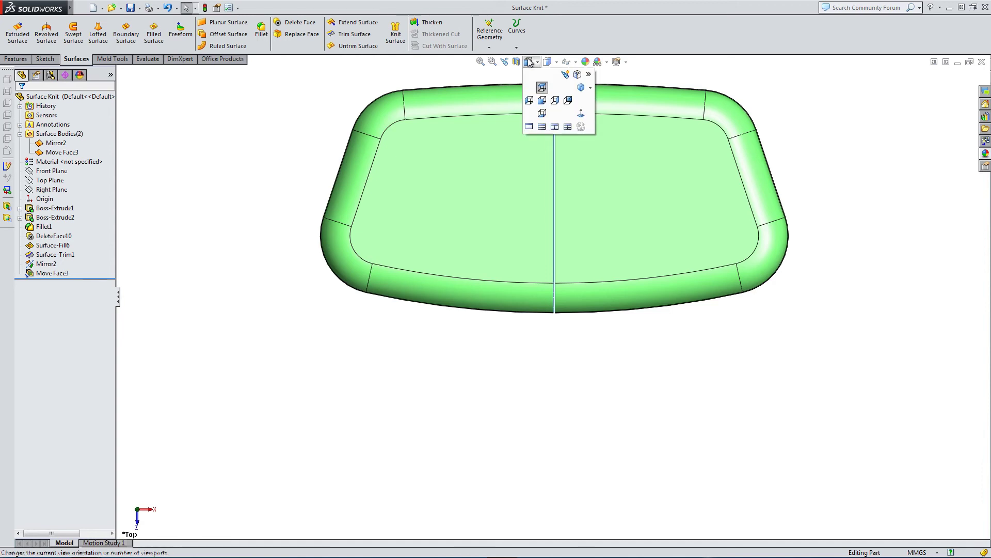
click(582, 85)
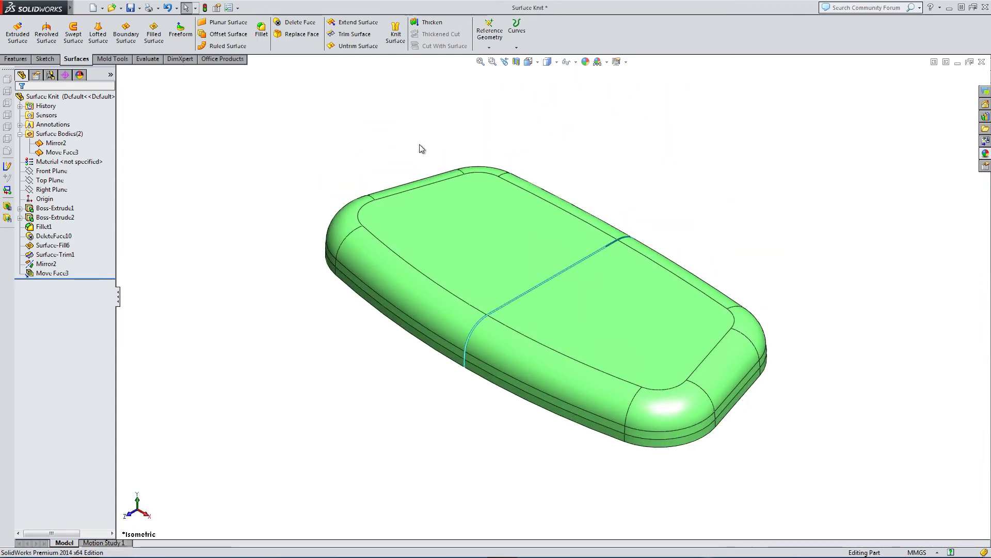
key(f)
click(398, 38)
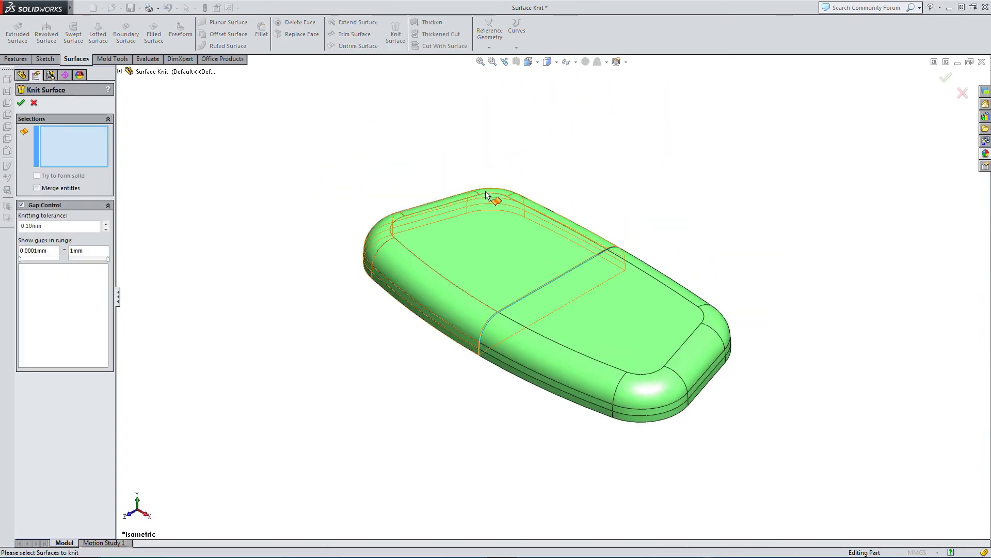
click(493, 210)
click(591, 322)
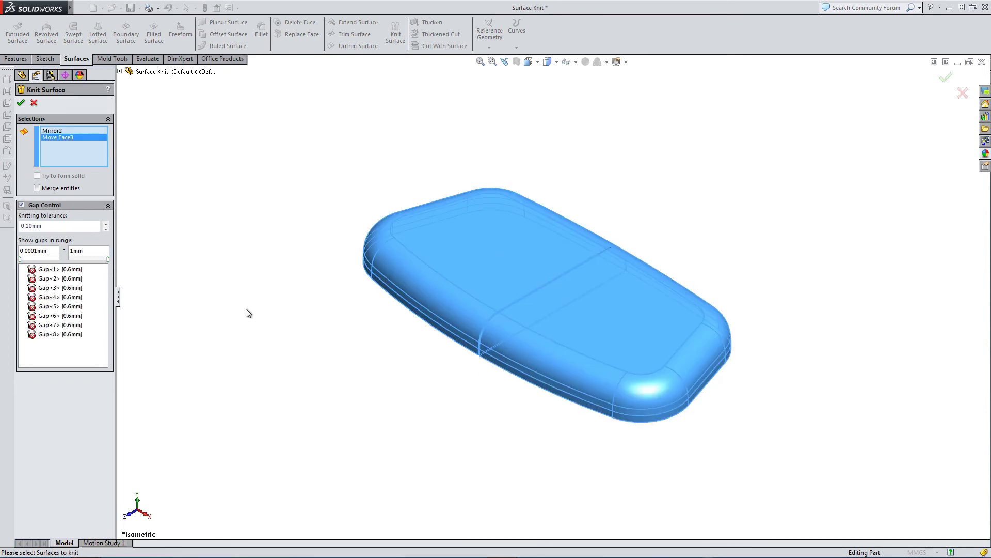
click(38, 189)
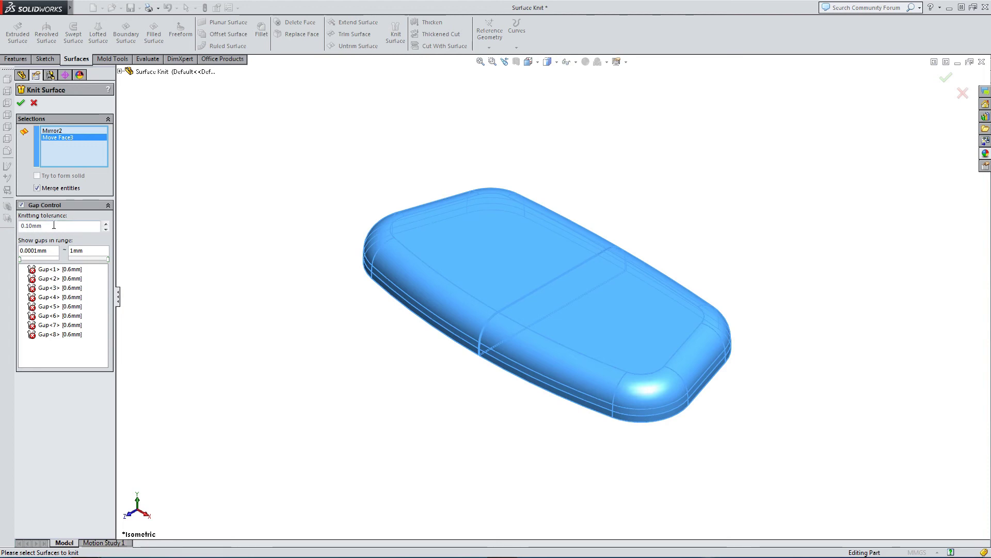
- Lower the knitting tolerance to 0.001 mm and try raising the minimum of the displayed gap range, returning it to 0.0001 mm
click(105, 231)
click(106, 230)
click(105, 230)
click(106, 230)
click(106, 231)
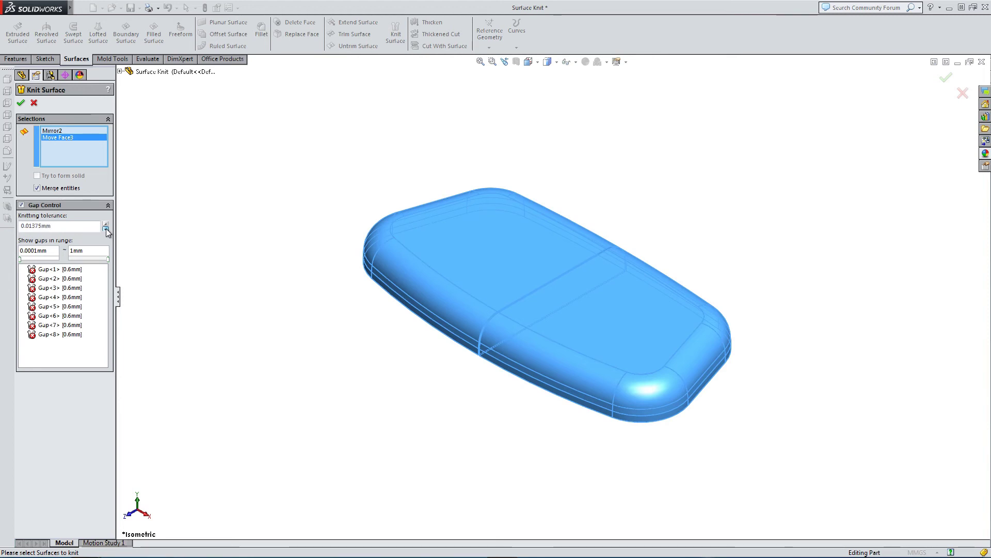
click(106, 231)
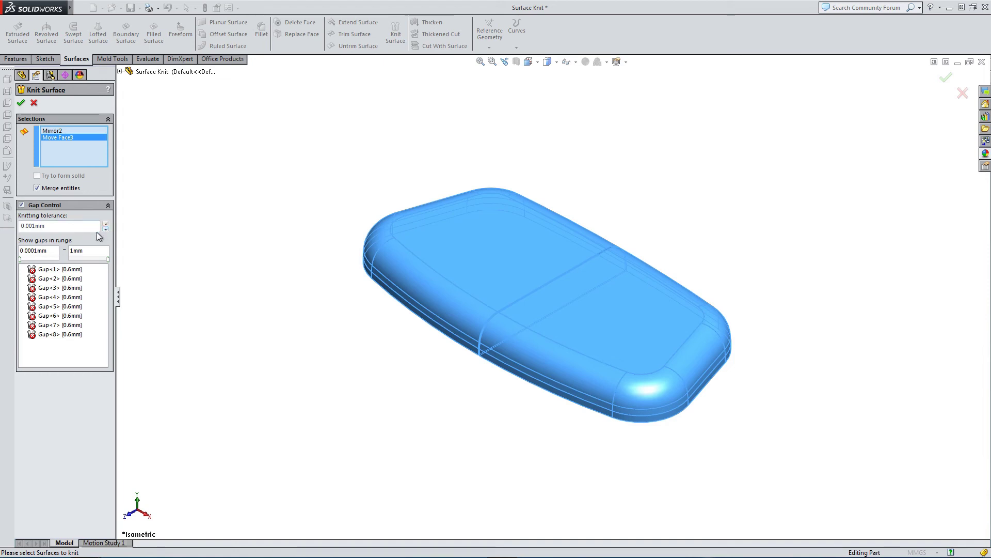
drag(19, 260, 52, 262)
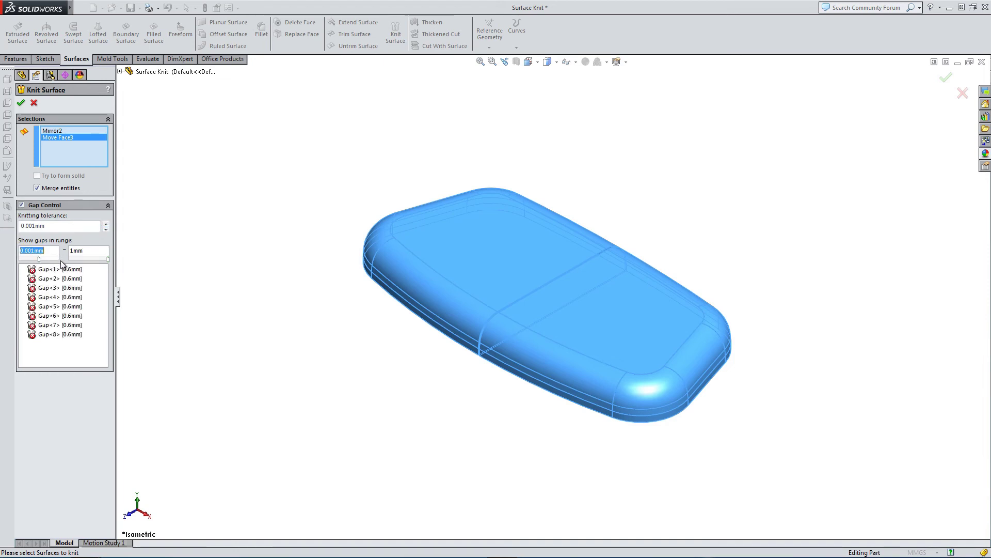
drag(40, 260, 20, 260)
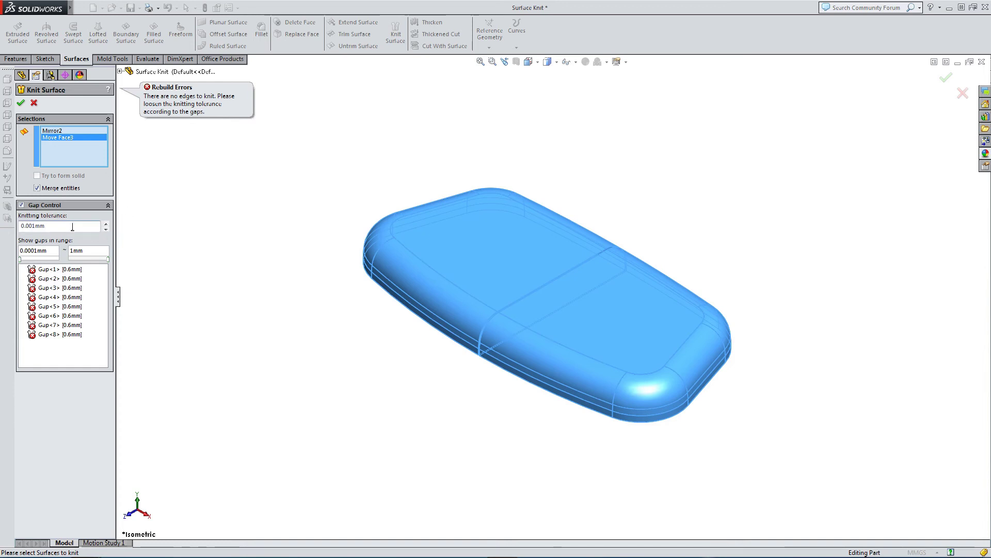
- Try to knit the halves with a knitting tolerance of 0.6 mm, and leave the Knit Surface command
key(BackSpace)
key(BackSpace)
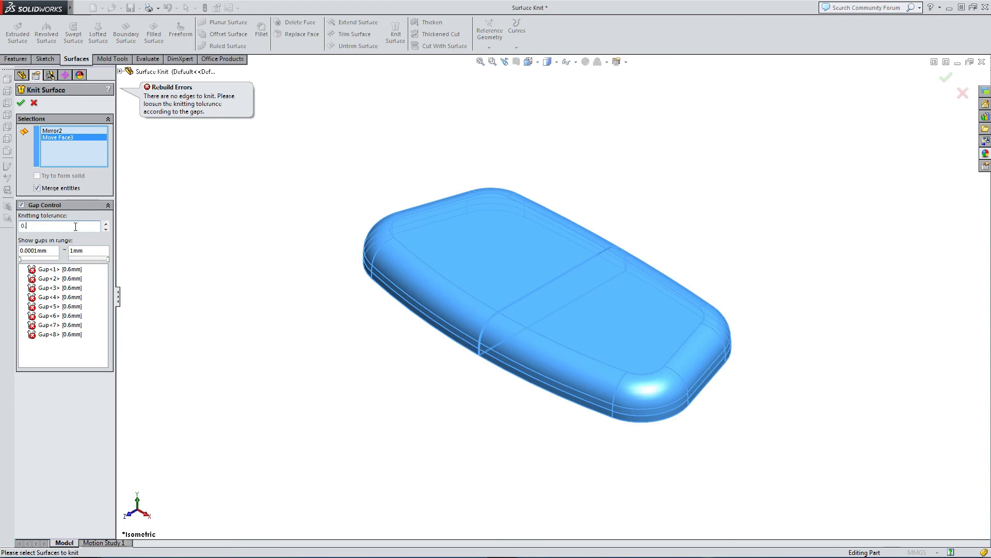
key(BackSpace)
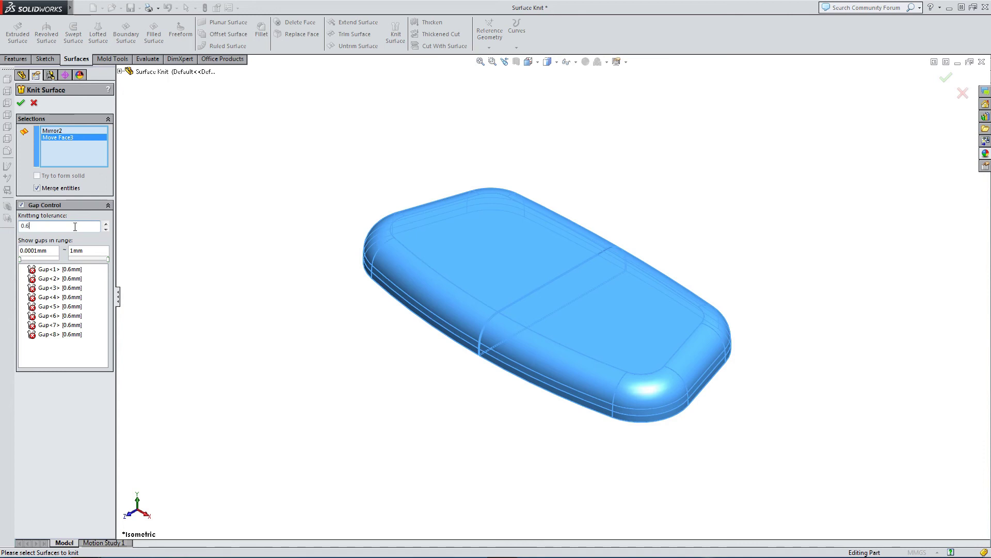
key(Return)
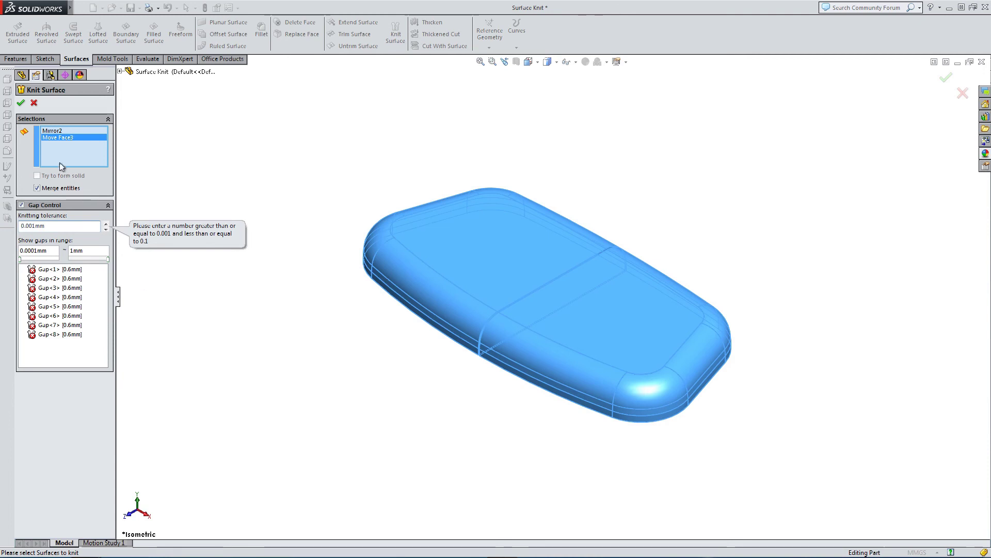
click(21, 102)
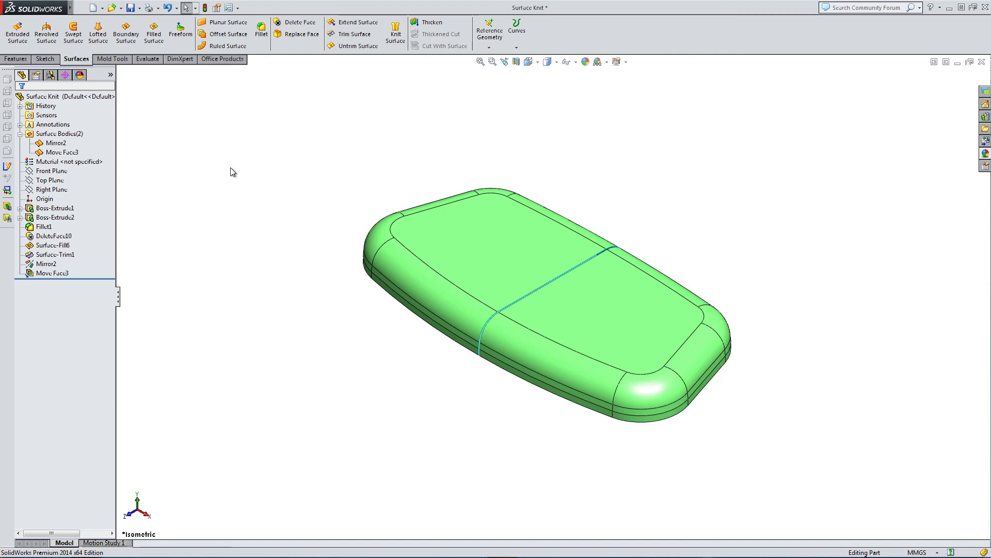
- Edit the Move Face feature to translate the half 0.10 mm along X
click(53, 273)
click(66, 245)
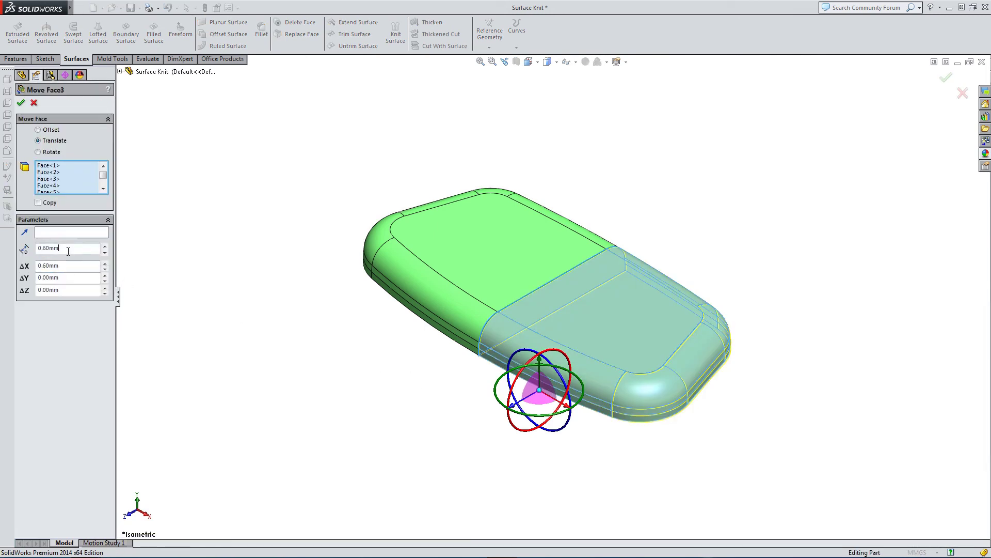
click(68, 251)
key(BackSpace)
key(BackSpace)
key(BackSpace)
key(BackSpace)
text(1)
key(Return)
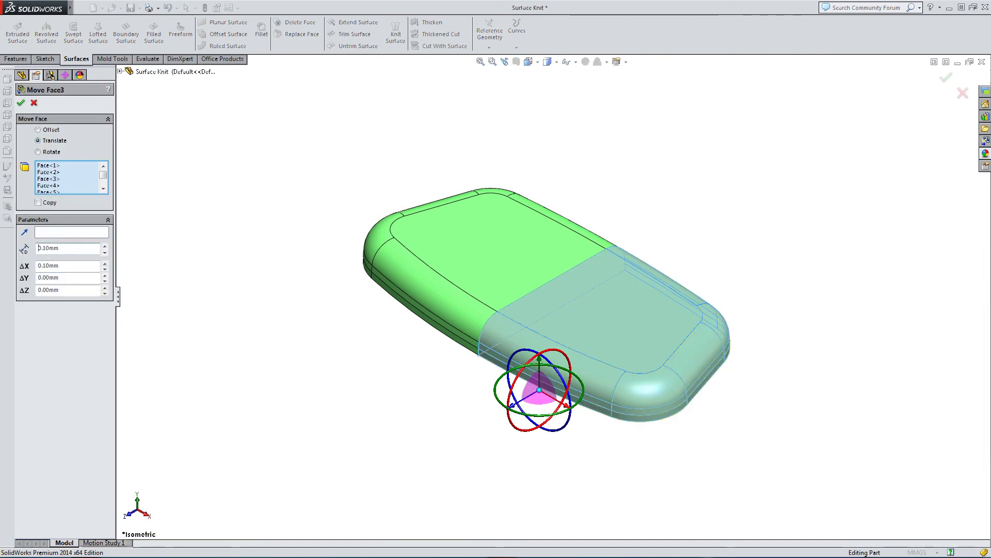
click(21, 103)
- Knit both halves into a merged solid with gap control at a 0.10 mm tolerance, and highlight the resulting solid body
click(396, 32)
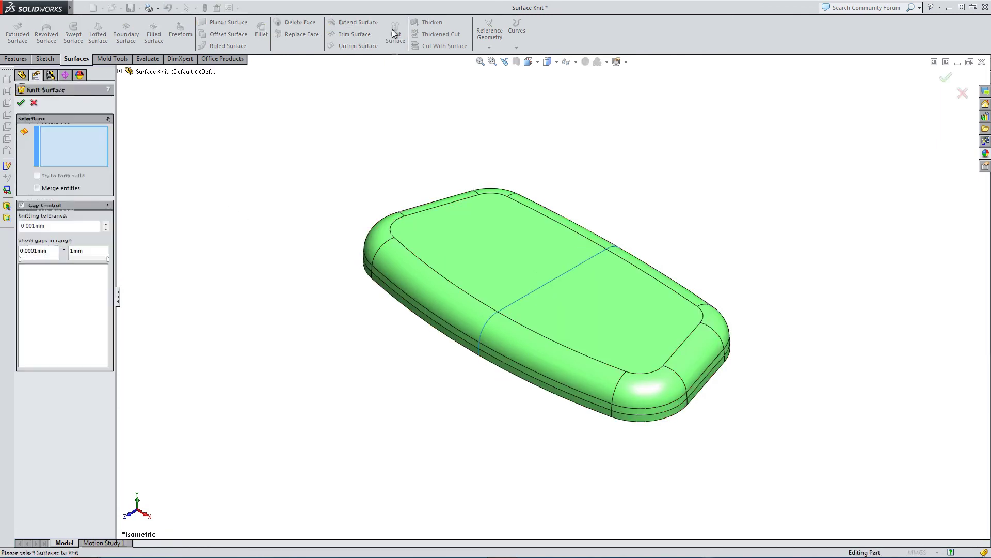
click(461, 248)
click(582, 325)
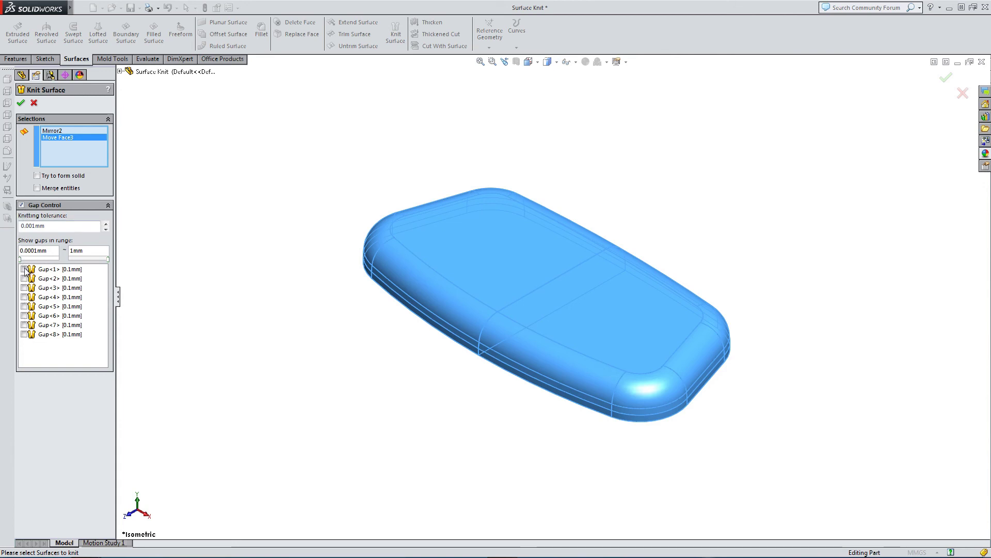
click(21, 206)
click(22, 205)
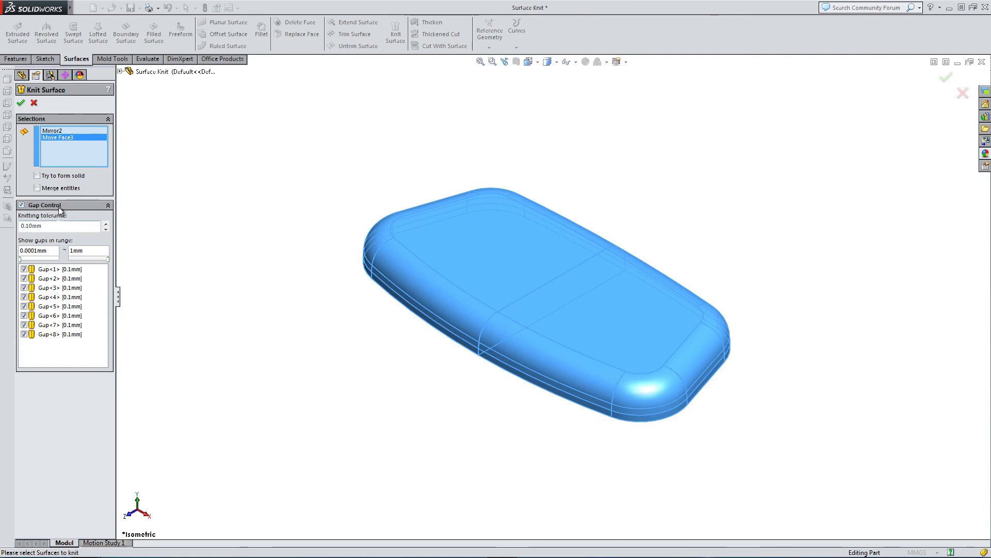
click(36, 188)
click(37, 175)
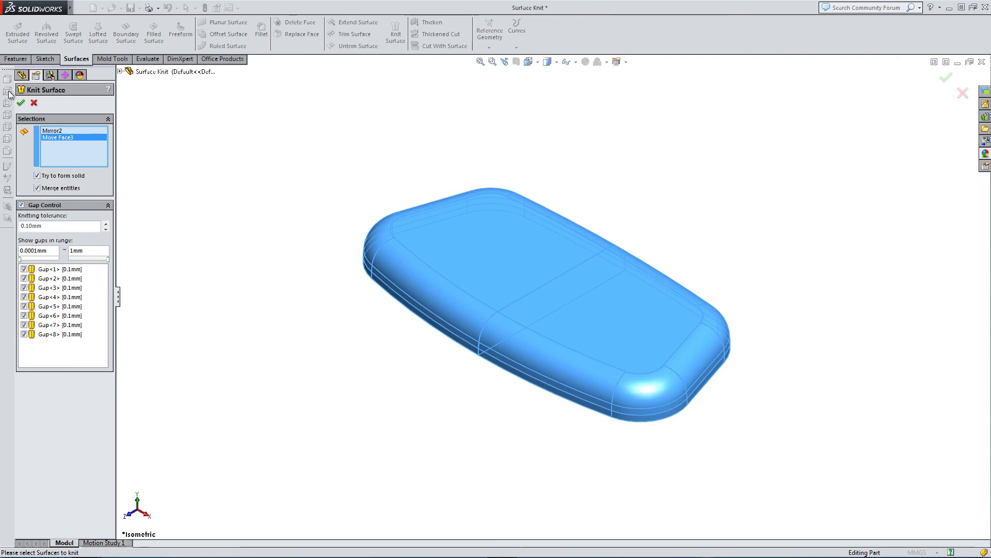
click(22, 102)
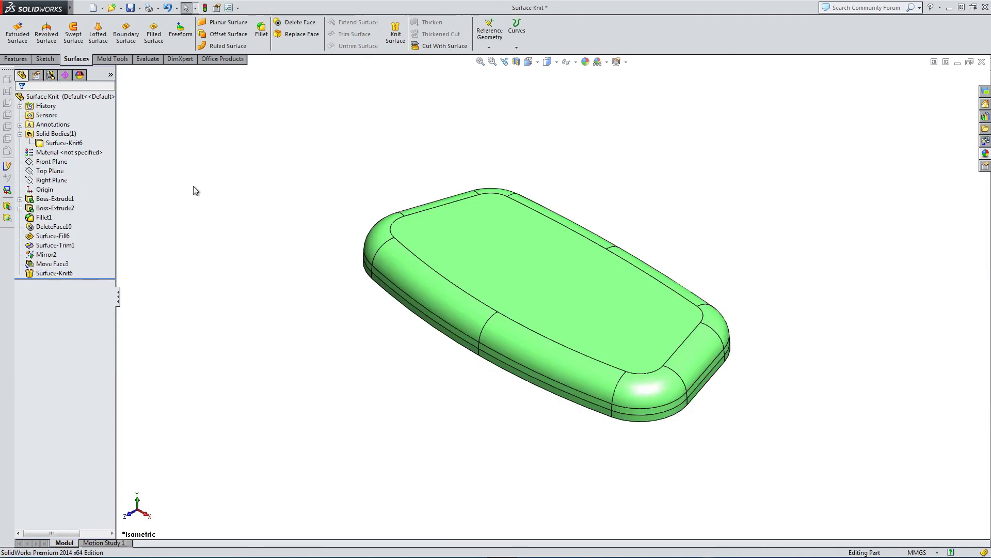
click(62, 143)
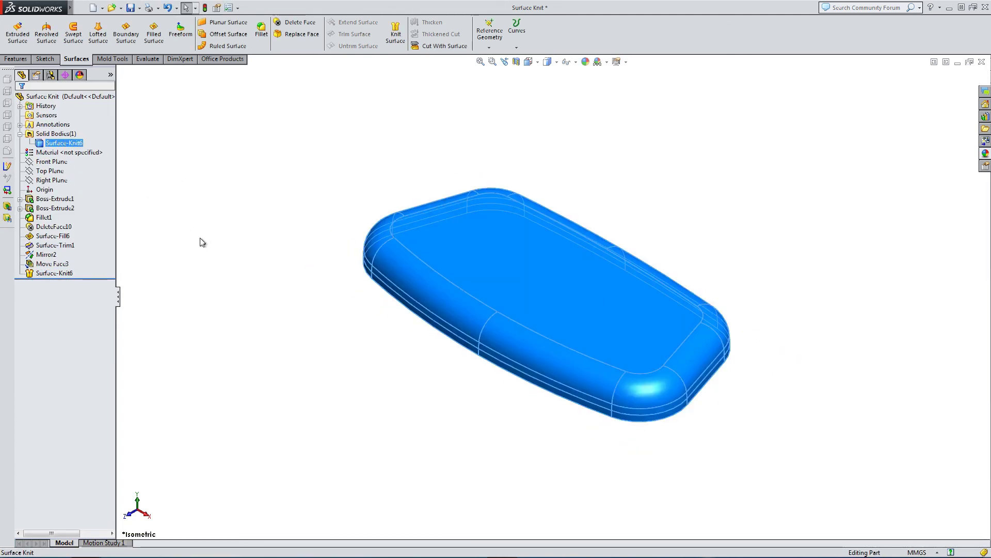
click(201, 239)
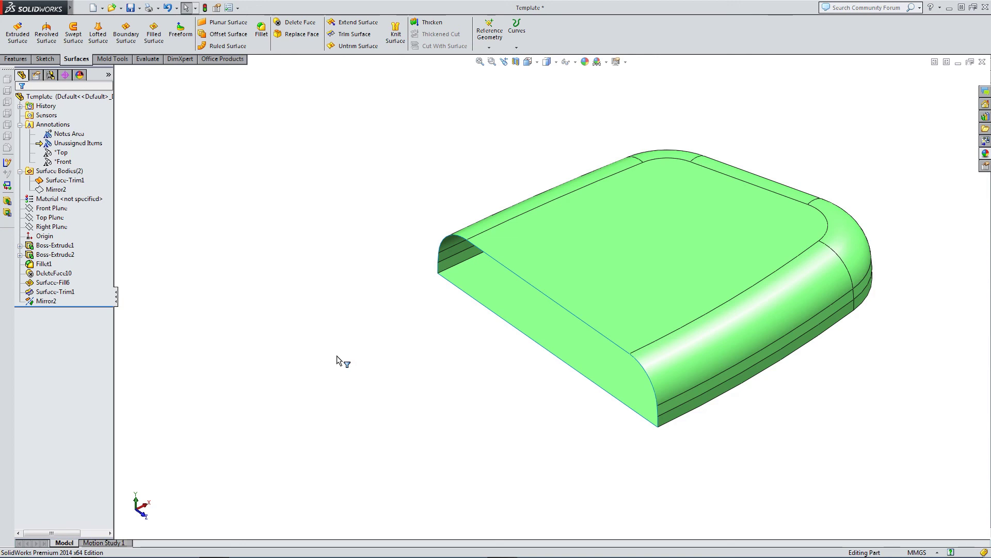
- Start a Thicken on the visible trimmed surface body in the Template part, using a 4.00 mm thickness
click(65, 181)
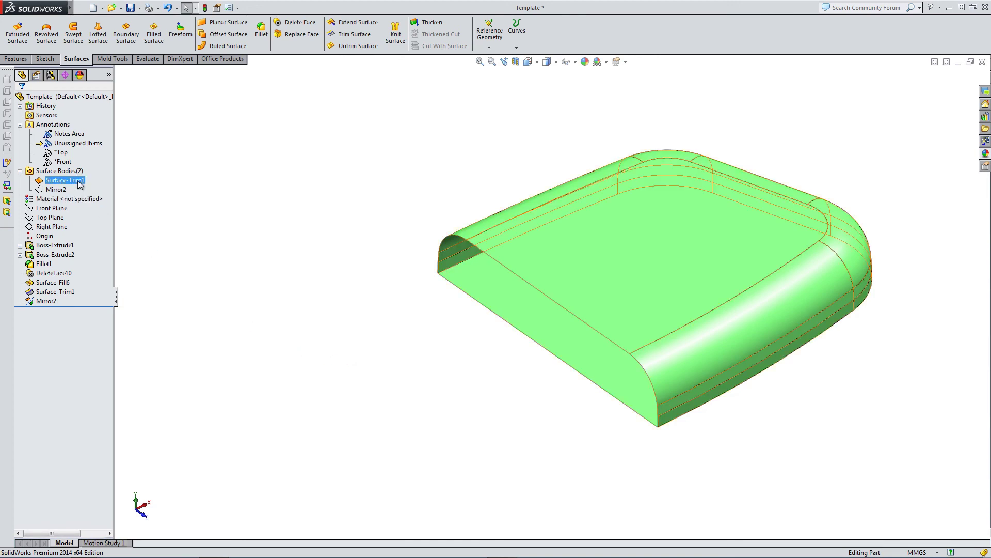
click(306, 279)
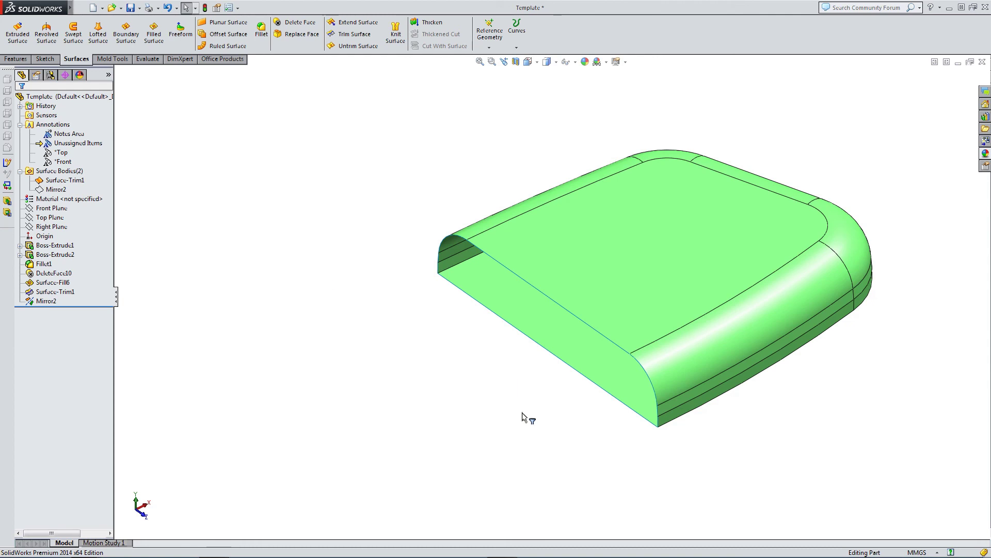
mouse_move(527, 412)
middle_down()
mouse_move(543, 334)
mouse_move(578, 323)
mouse_move(608, 334)
mouse_move(565, 343)
mouse_move(538, 403)
middle_up()
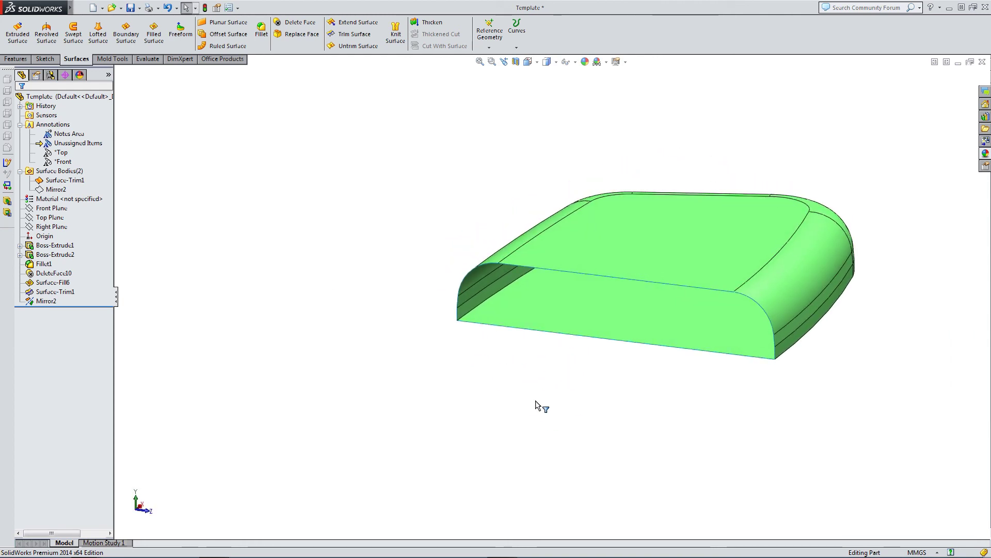
click(429, 22)
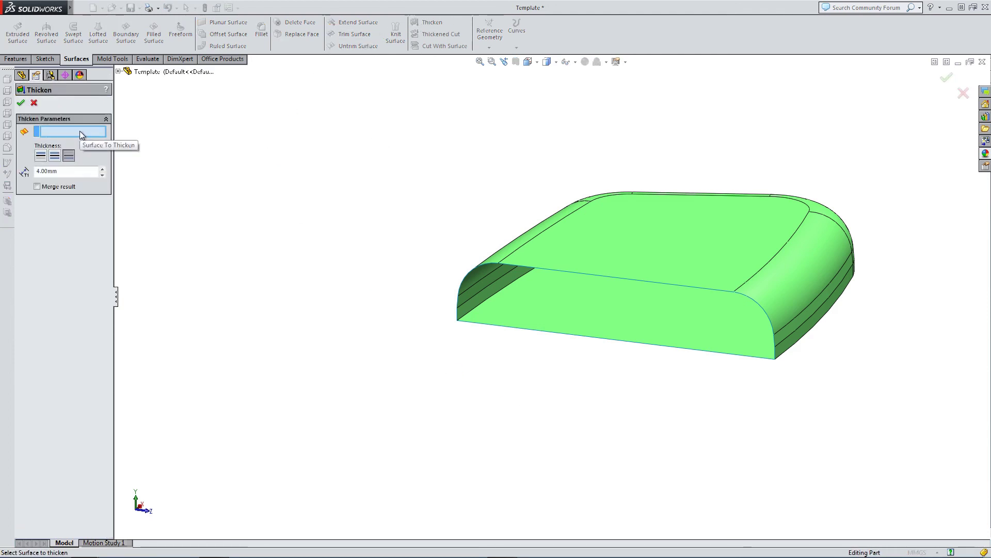
click(593, 251)
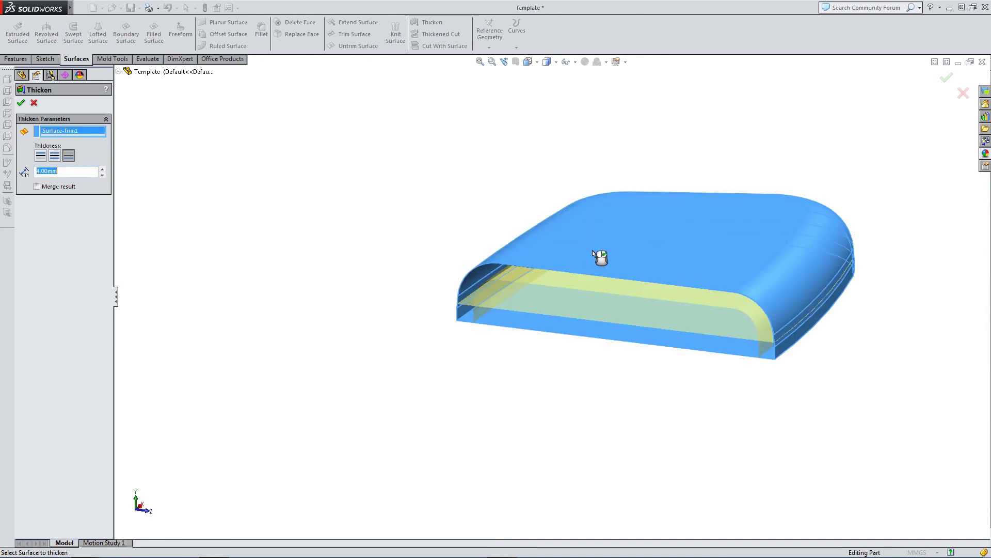
- Preview the thickening on the outer side, on both sides, and on the inner side of the trimmed surface
middle_drag(589, 258, 582, 274)
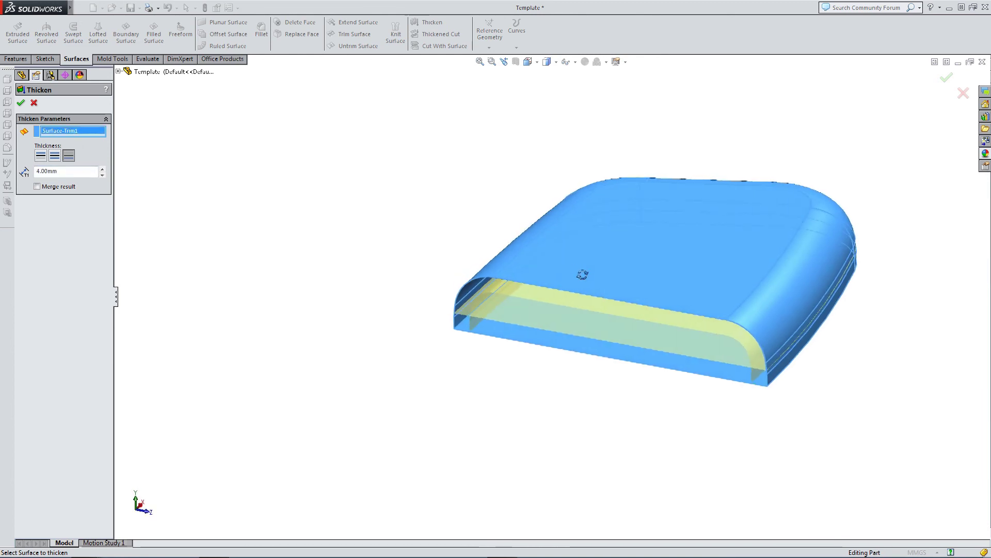
click(528, 61)
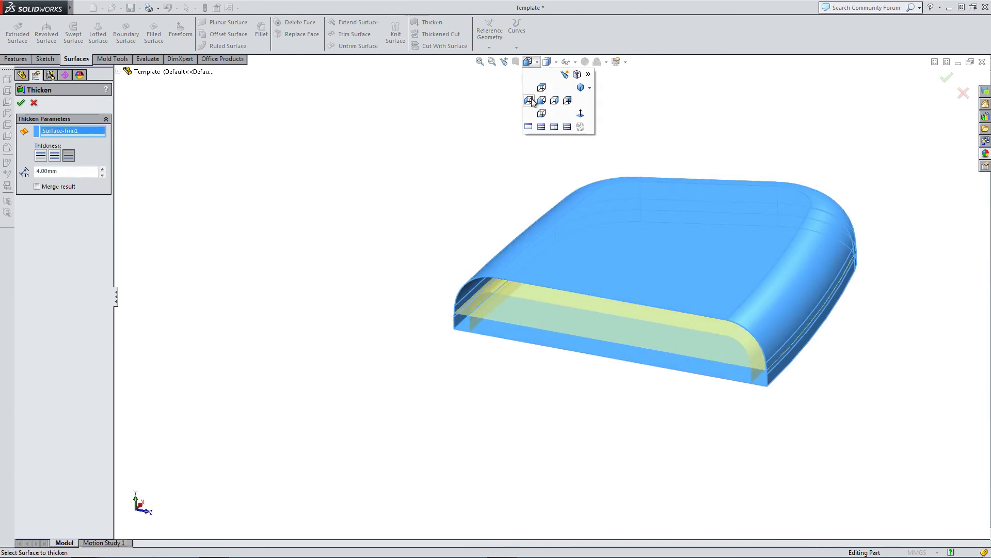
click(534, 101)
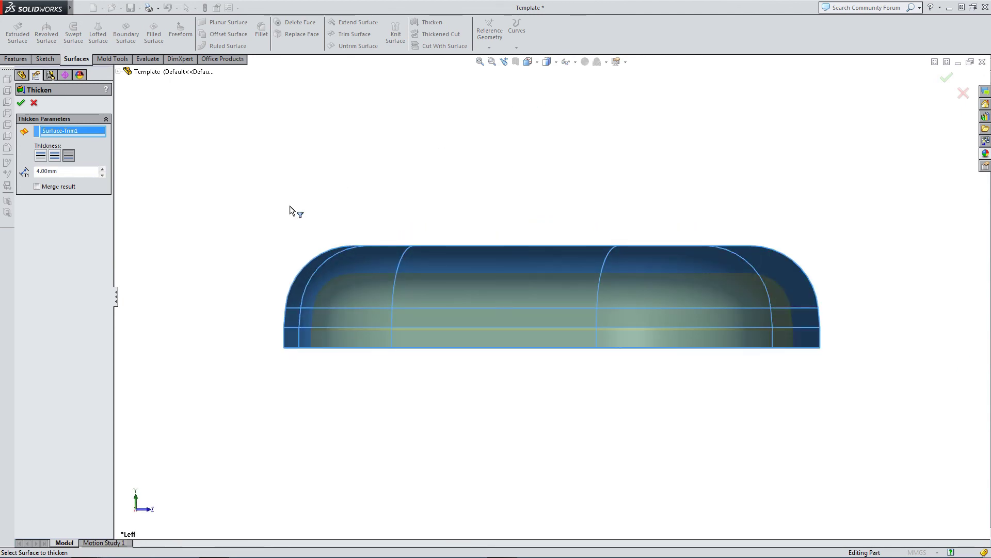
middle_drag(288, 211, 262, 239)
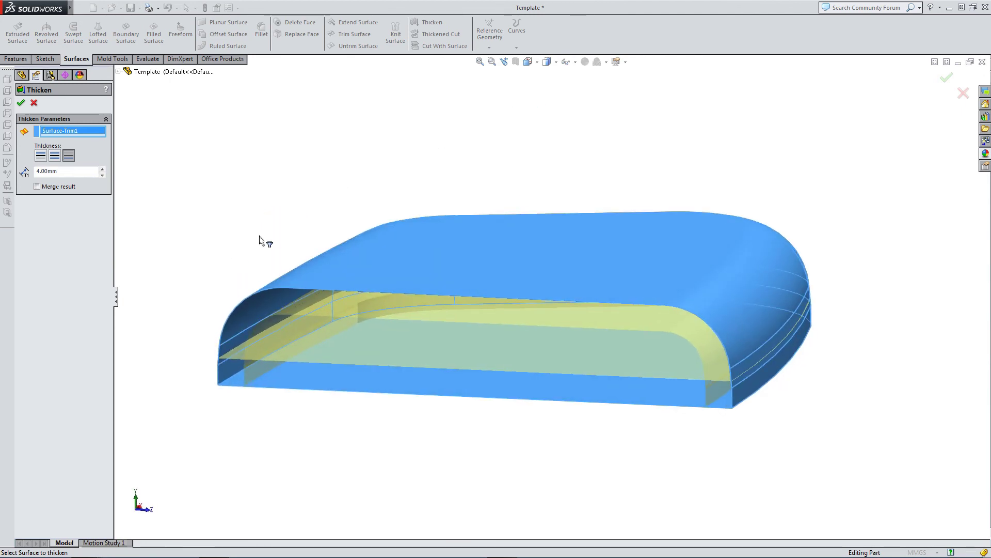
click(40, 156)
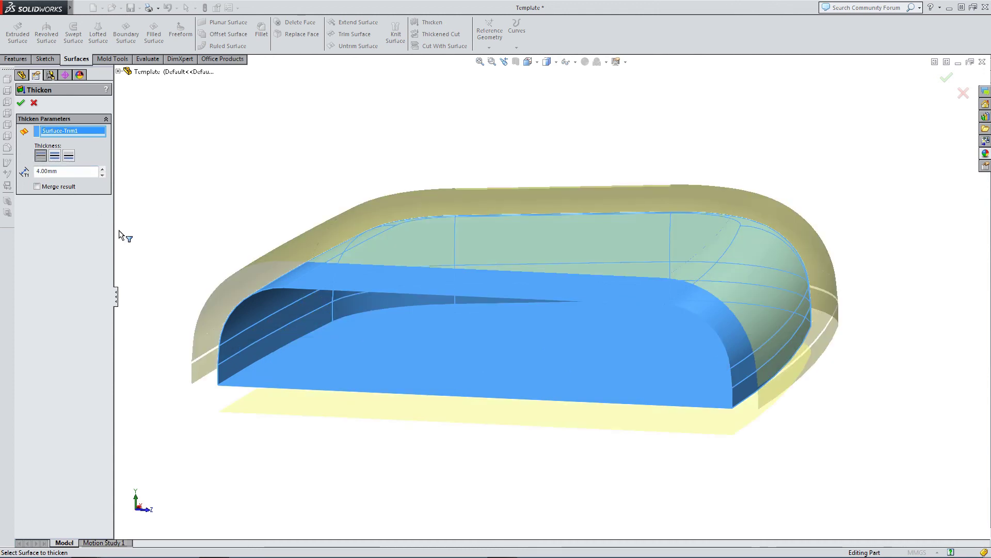
click(55, 155)
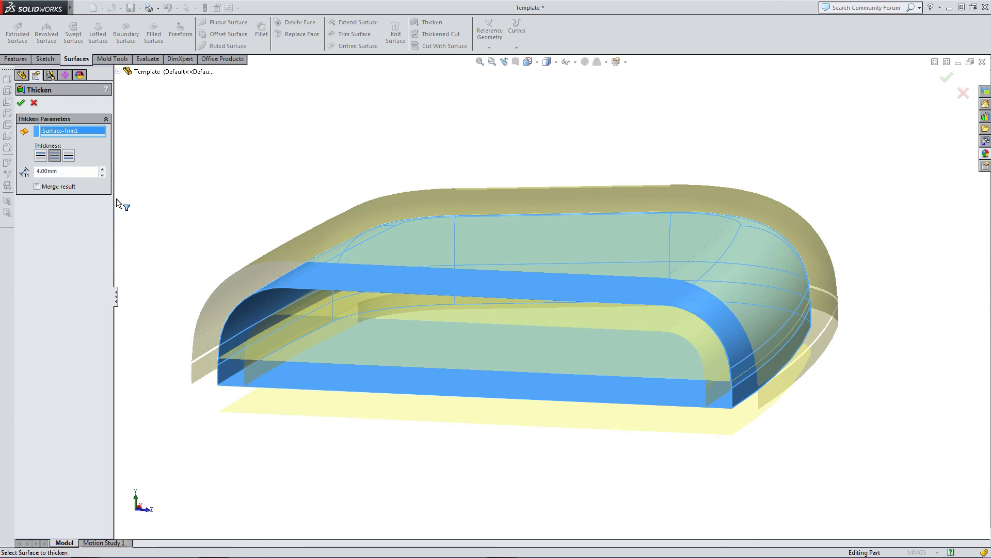
click(68, 156)
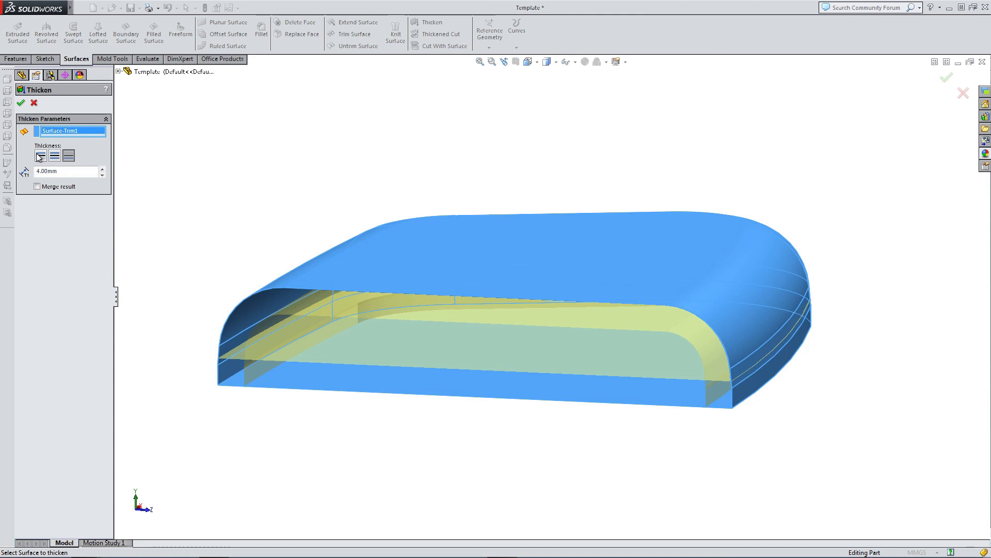
- Thicken the trimmed surface body outward by 4 mm, and inspect the wall face at the open end of the resulting solid
click(41, 155)
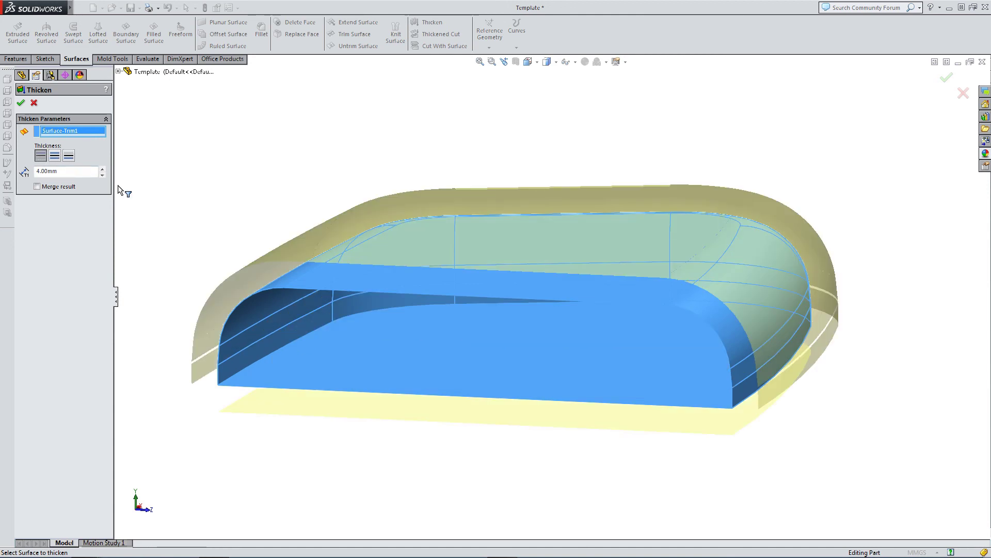
click(102, 168)
click(102, 169)
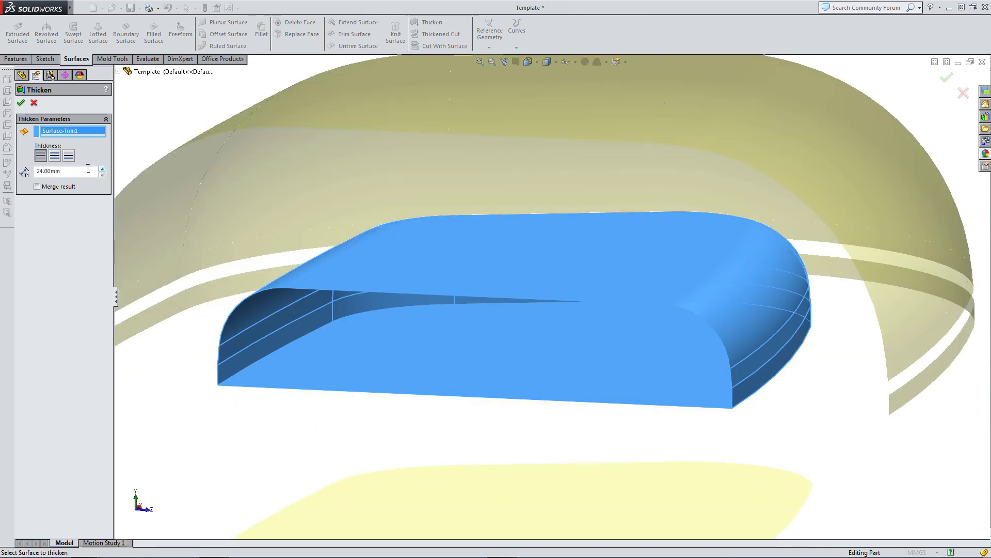
double_click(83, 170)
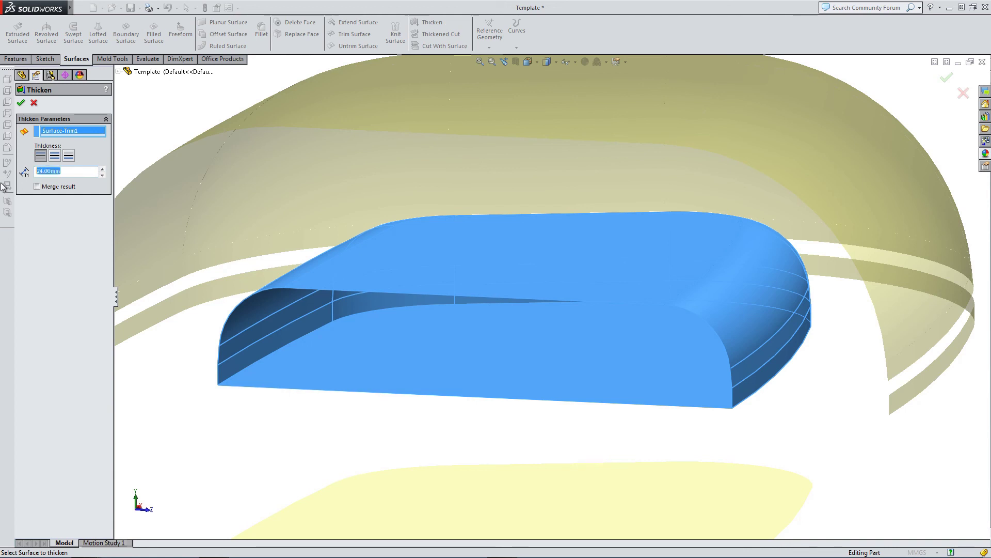
text(4)
key(Return)
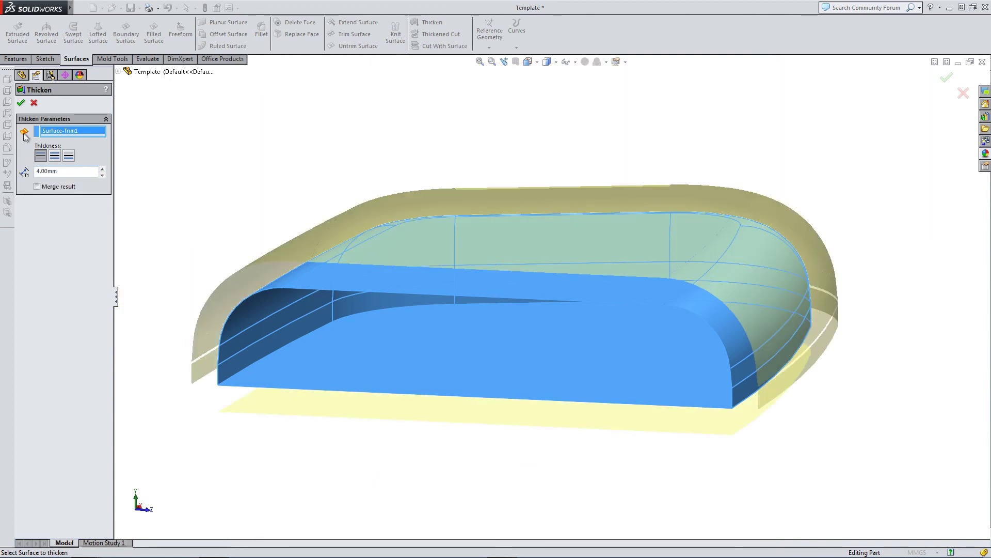
click(19, 104)
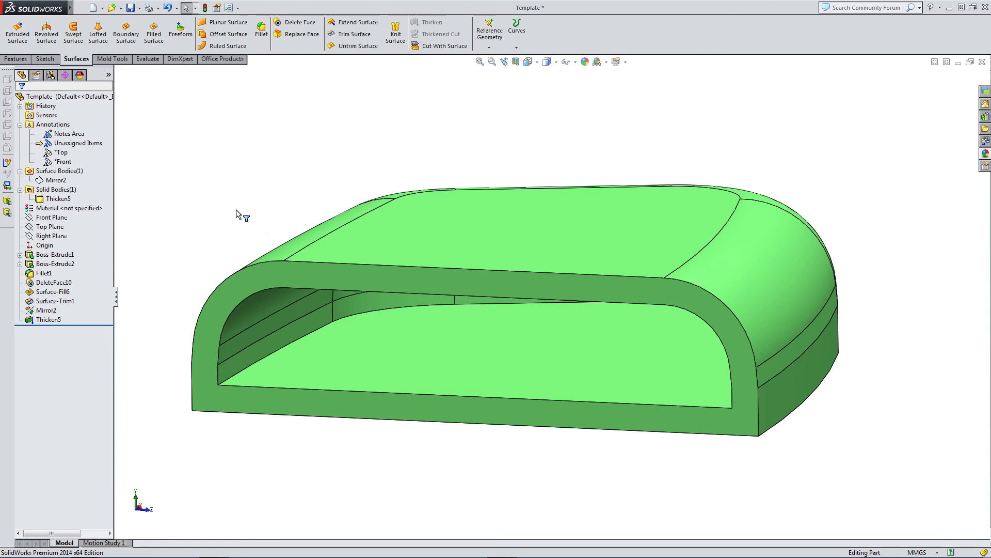
click(231, 290)
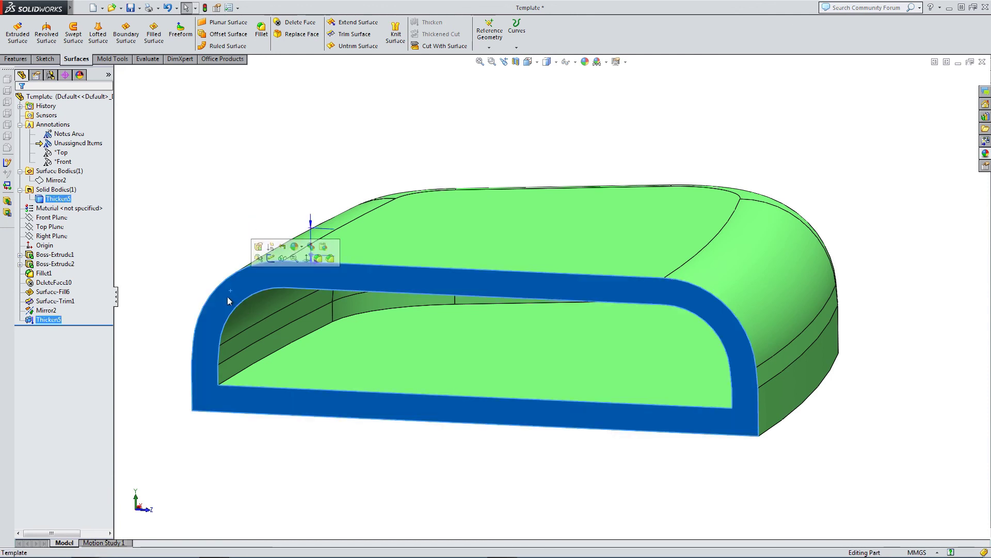
mouse_move(228, 297)
middle_down()
mouse_move(192, 288)
mouse_move(206, 250)
mouse_move(238, 303)
middle_up()
click(215, 294)
mouse_move(309, 360)
middle_down()
mouse_move(330, 341)
mouse_move(327, 316)
mouse_move(413, 315)
mouse_move(230, 316)
mouse_move(242, 372)
mouse_move(314, 343)
mouse_move(319, 375)
middle_up()
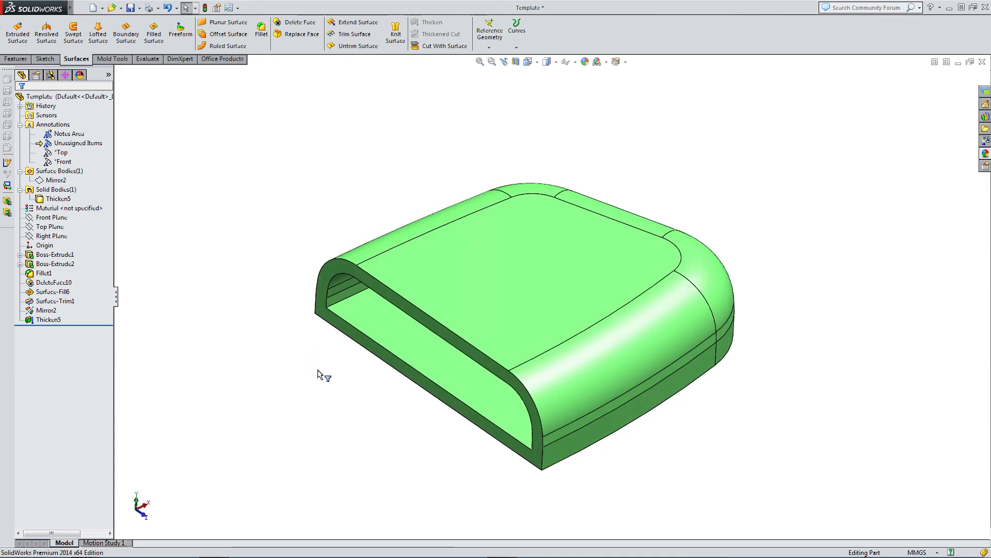